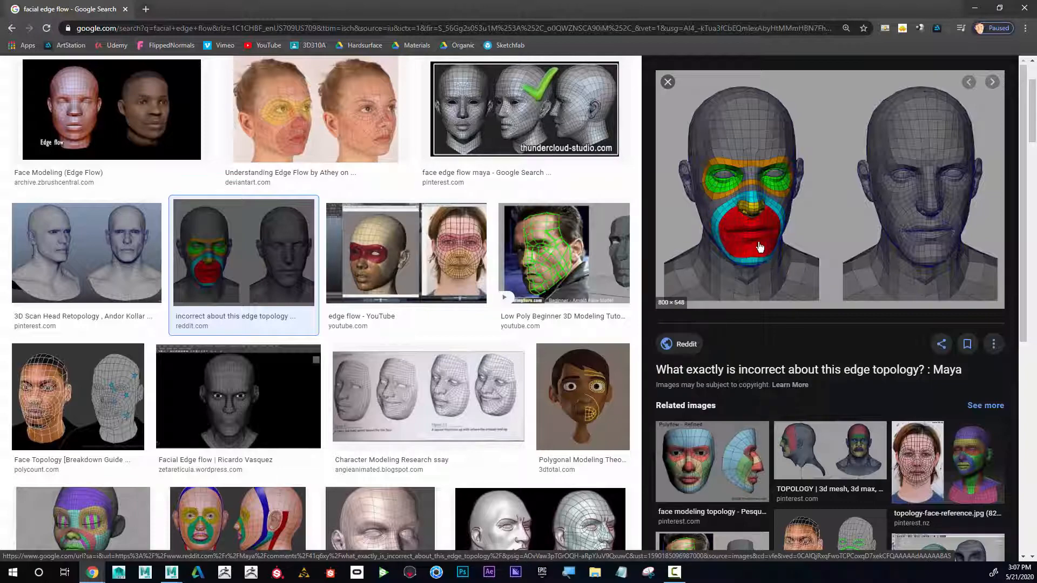
Step: Switch to the Maya scene and select the faces of the mouth area on the low-poly head mesh
left_click_drag(714, 7, 1036, 81)
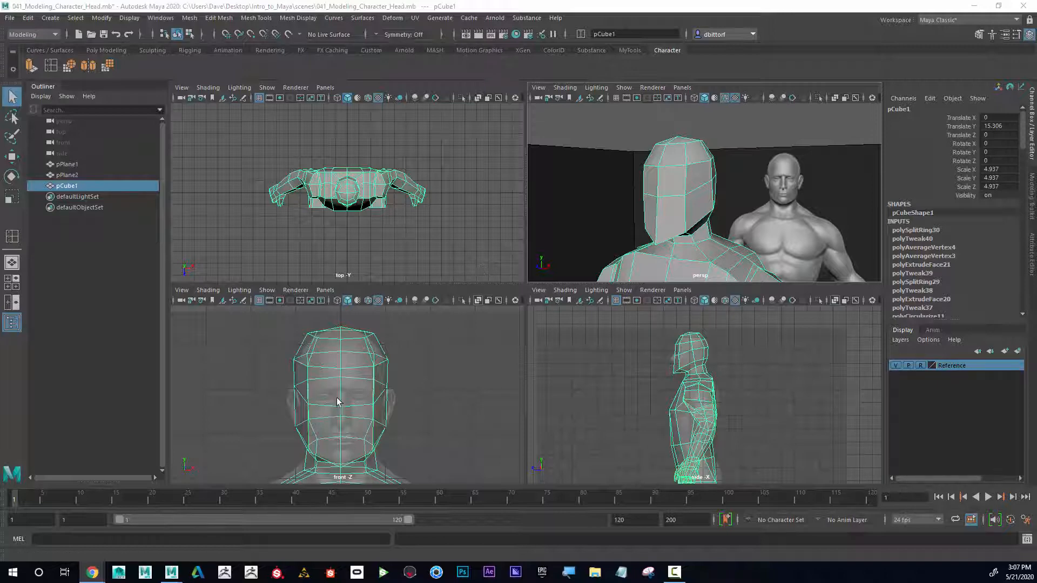
left_click_drag(685, 192, 711, 182, "alt")
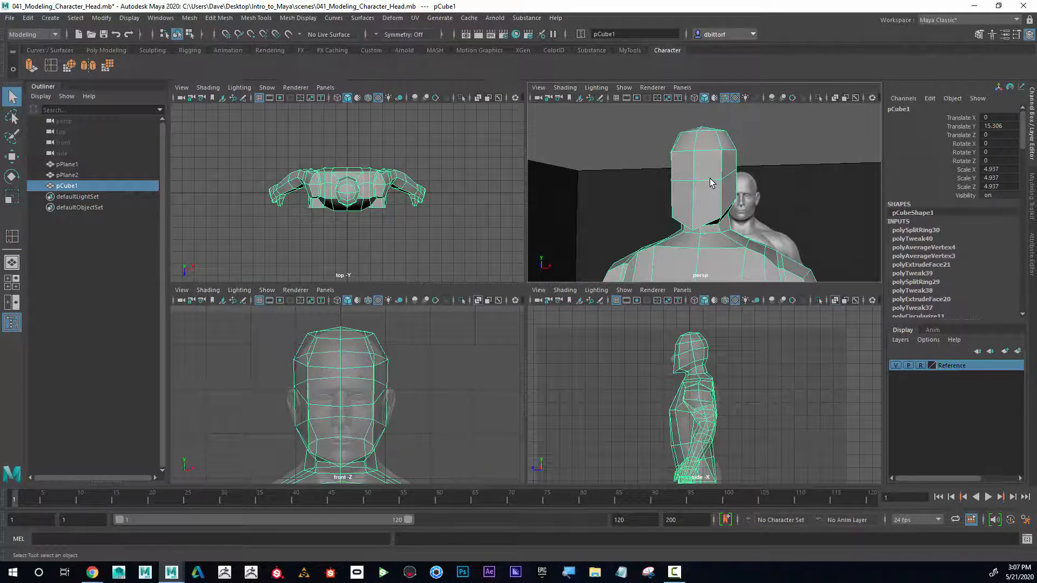
right_click_drag(712, 182, 709, 166)
double_click(712, 182)
left_click_drag(710, 183, 678, 196, "alt")
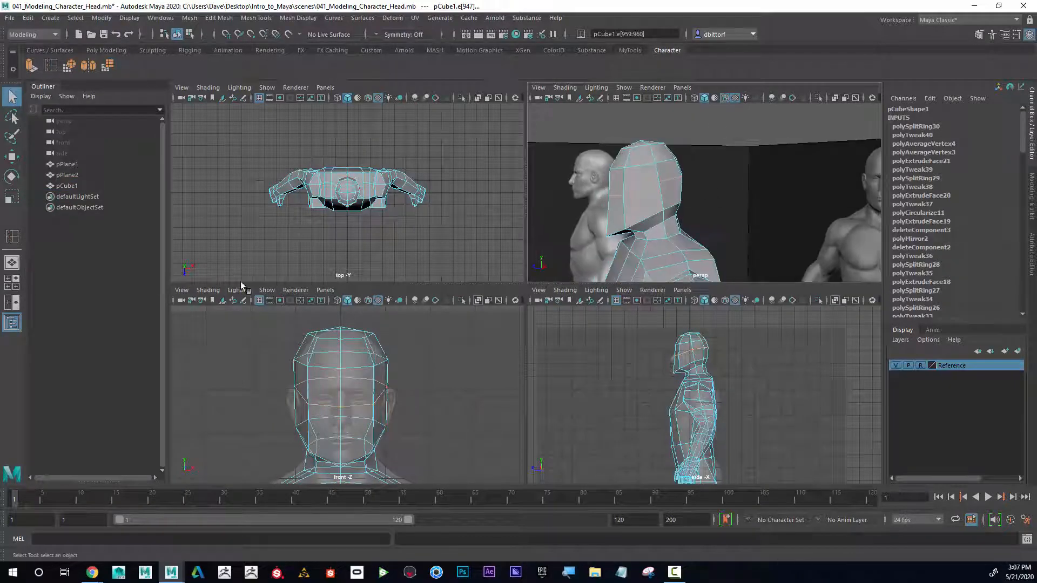
left_click(11, 157)
left_click_drag(649, 149, 652, 139)
left_click_drag(660, 199, 732, 185, "alt")
right_click_drag(732, 183, 733, 205)
left_click(733, 189)
left_click(770, 173, "shift")
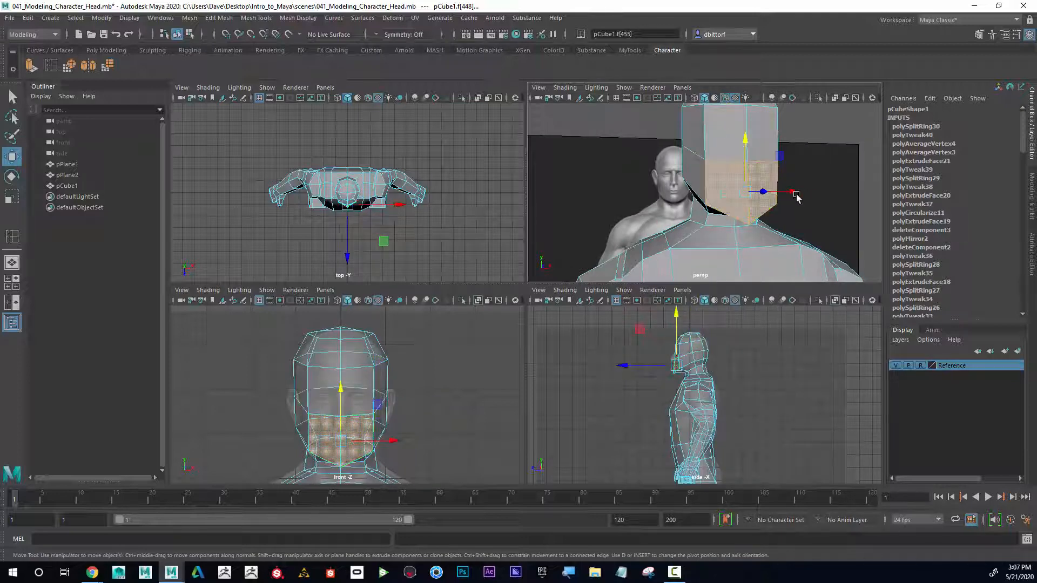
Step: Extrude the selected mouth faces and shift them slightly downward, local translate Y about -0.065
left_click_drag(796, 198, 670, 200, "alt")
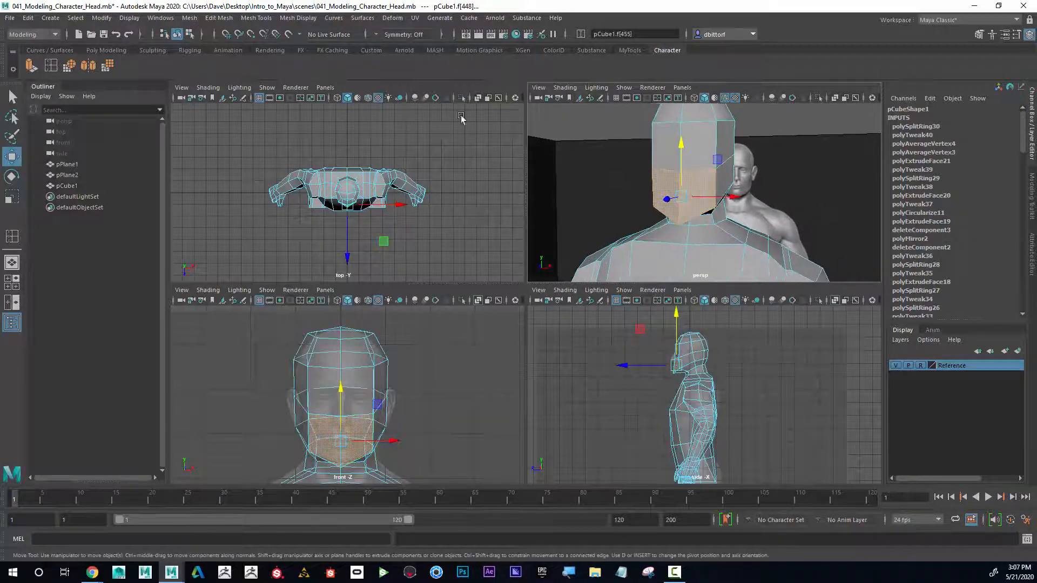
left_click(31, 67)
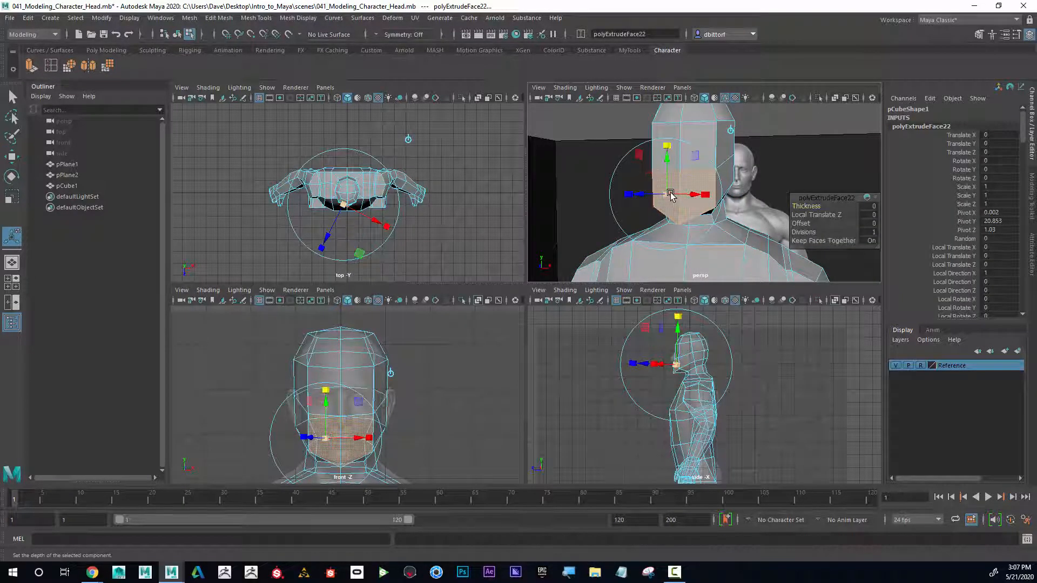
left_click_drag(671, 194, 645, 194)
right_click_drag(421, 424, 427, 448, "alt")
middle_click_drag(389, 433, 378, 384, "alt")
right_click_drag(372, 380, 390, 398, "alt")
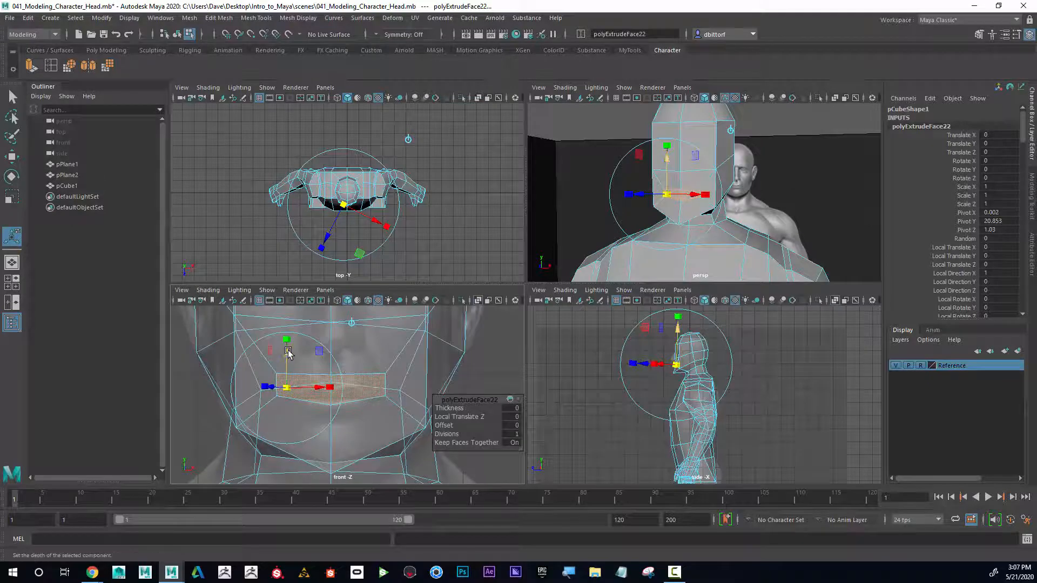
left_click_drag(290, 353, 288, 363)
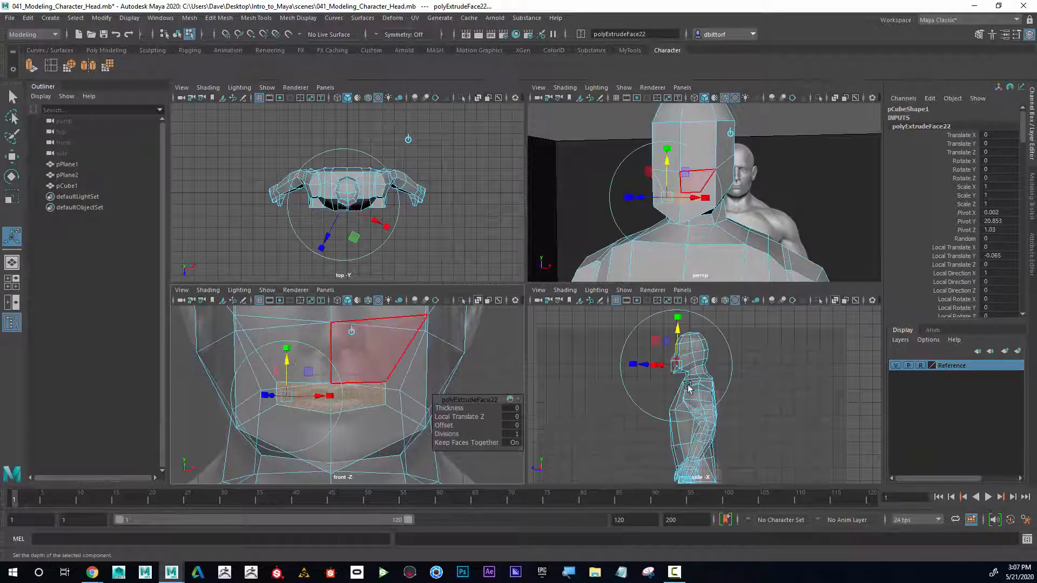
Step: Push the extruded mouth faces forward in the side view, local translate Z about 0.237
right_click_drag(697, 390, 792, 382, "alt")
middle_click_drag(648, 357, 690, 409, "alt")
right_click_drag(690, 409, 751, 401, "alt")
middle_click_drag(679, 382, 702, 396, "alt")
right_click_drag(701, 396, 784, 388, "alt")
left_click_drag(663, 363, 615, 365)
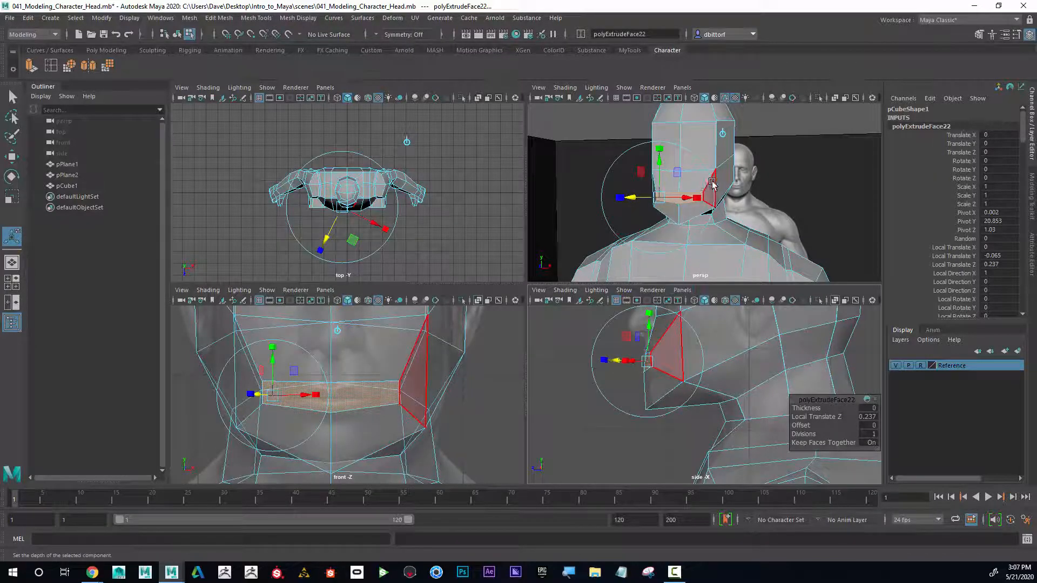
Step: Select the central strip of faces above the mouth, from the brow down the nose, and extrude them
left_click_drag(707, 184, 682, 193, "alt")
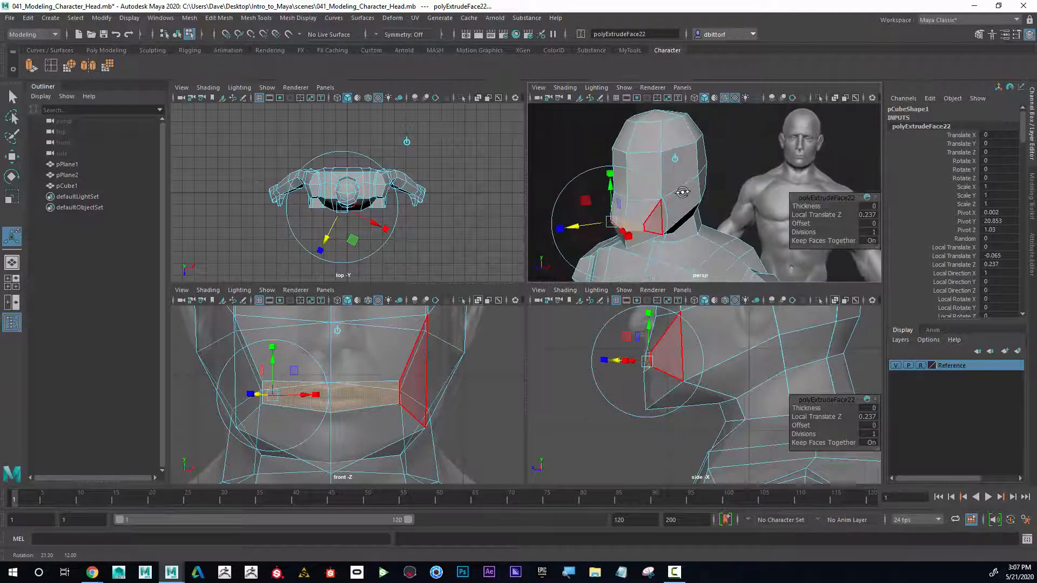
middle_click_drag(695, 350, 698, 380, "alt")
right_click_drag(698, 379, 720, 389, "alt")
middle_click_drag(708, 354, 708, 375, "alt")
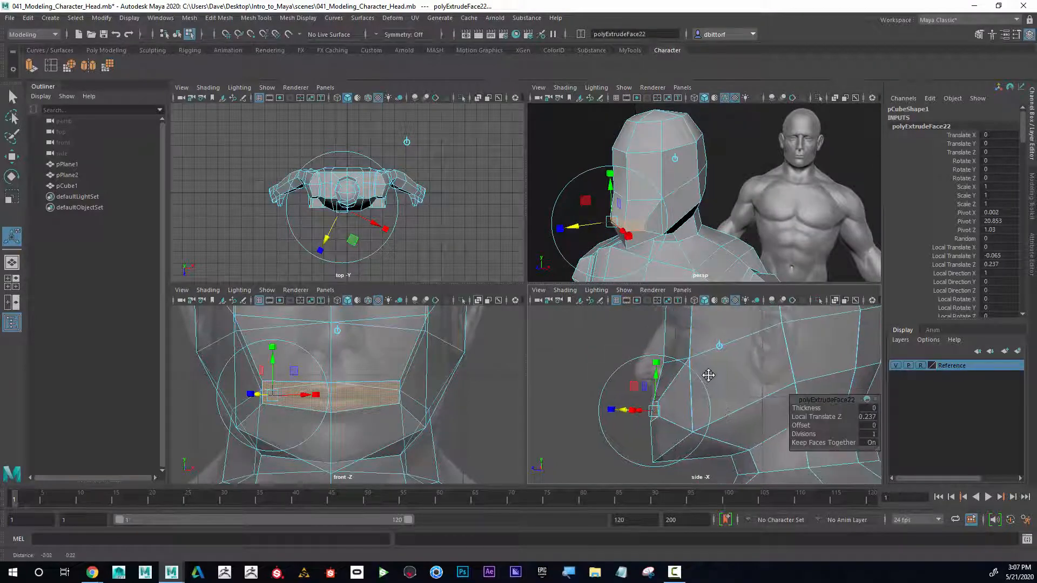
right_click_drag(640, 186, 641, 212)
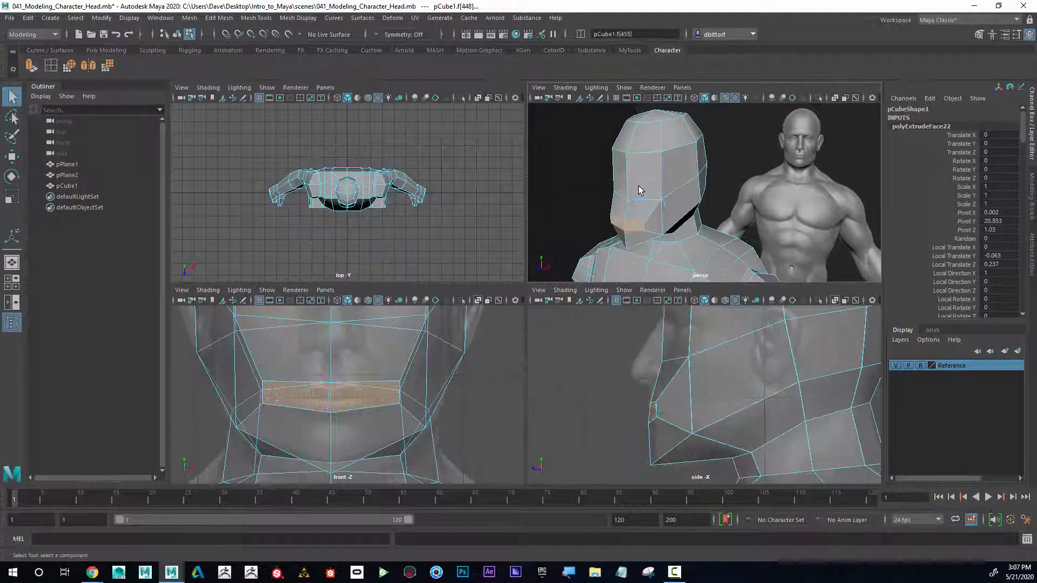
right_click_drag(640, 176, 642, 185)
left_click(640, 181)
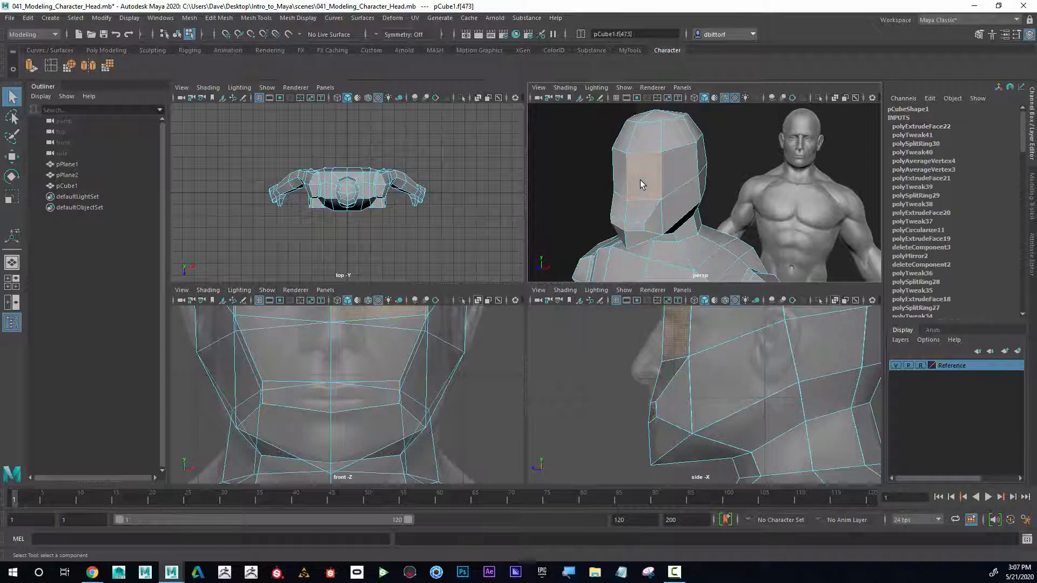
left_click(616, 183, "shift")
left_click(618, 208, "shift")
left_click(650, 210, "shift")
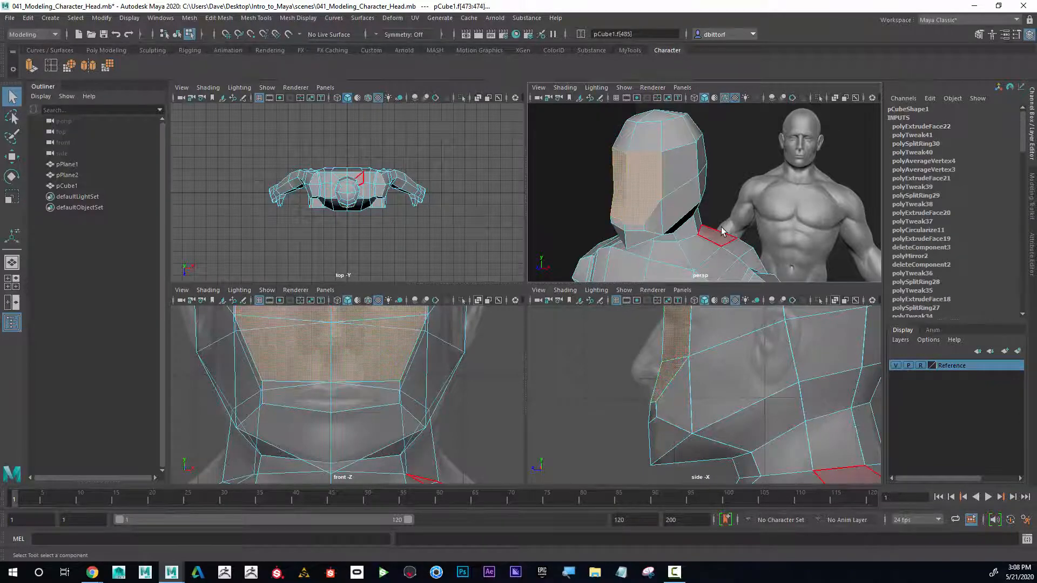
left_click_drag(724, 226, 716, 199, "alt")
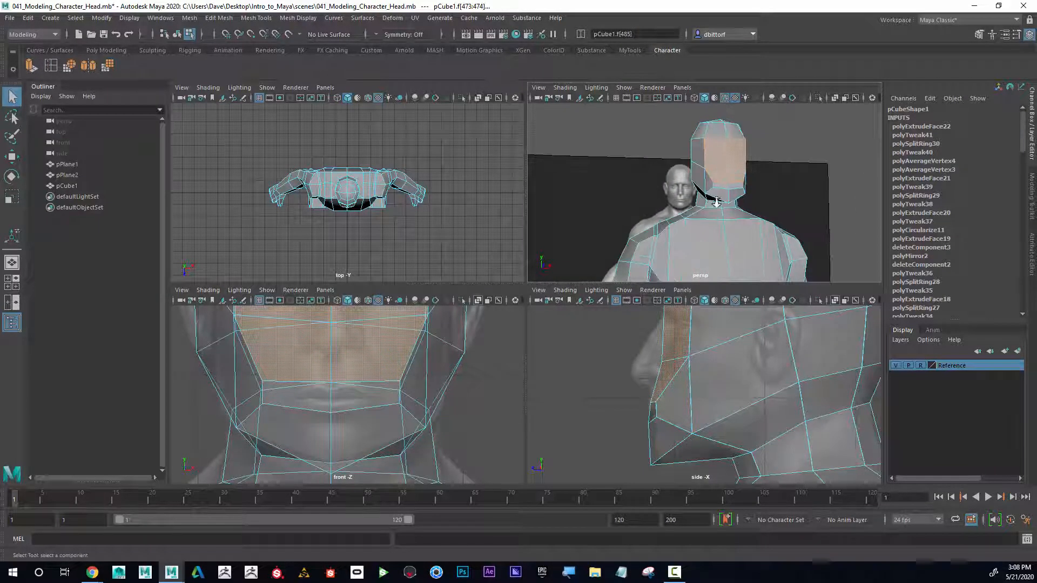
key("ctrl+e")
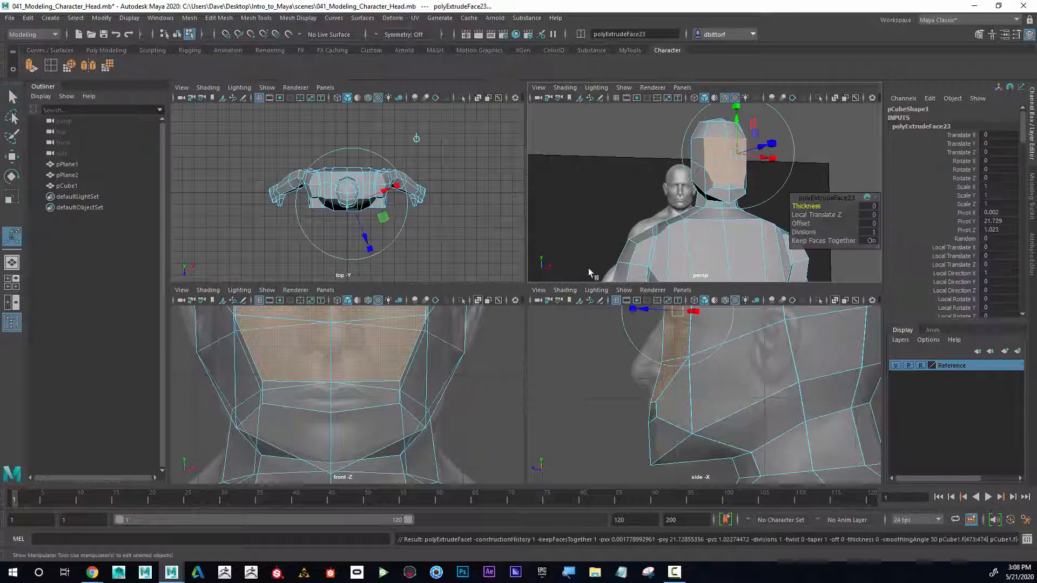
Step: Scale the extruded faces narrower across the face to form the nose bridge
left_click_drag(684, 214, 665, 199, "alt")
left_click(706, 113)
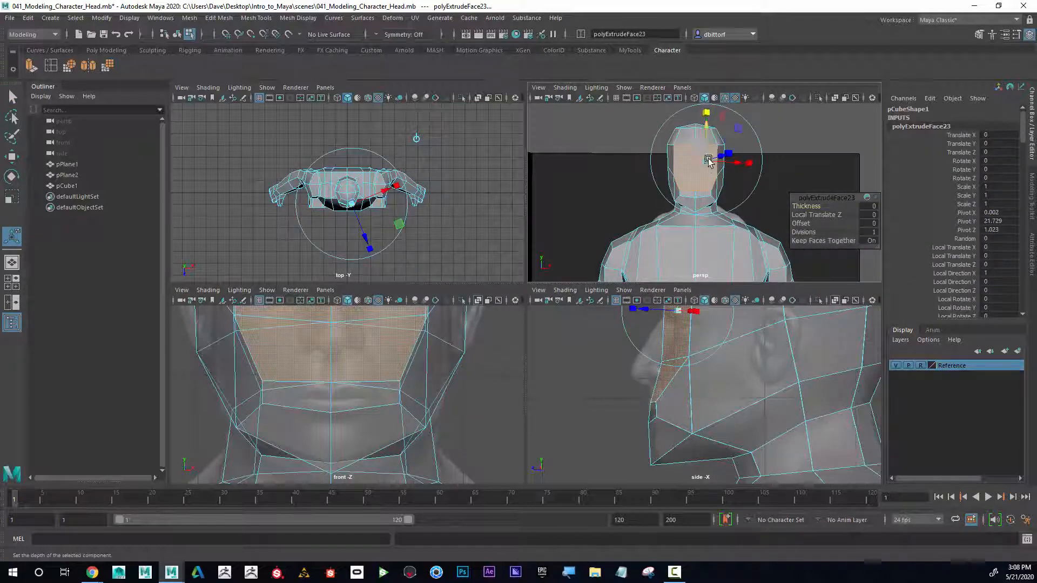
left_click(708, 162)
left_click_drag(708, 162, 683, 169)
key("f")
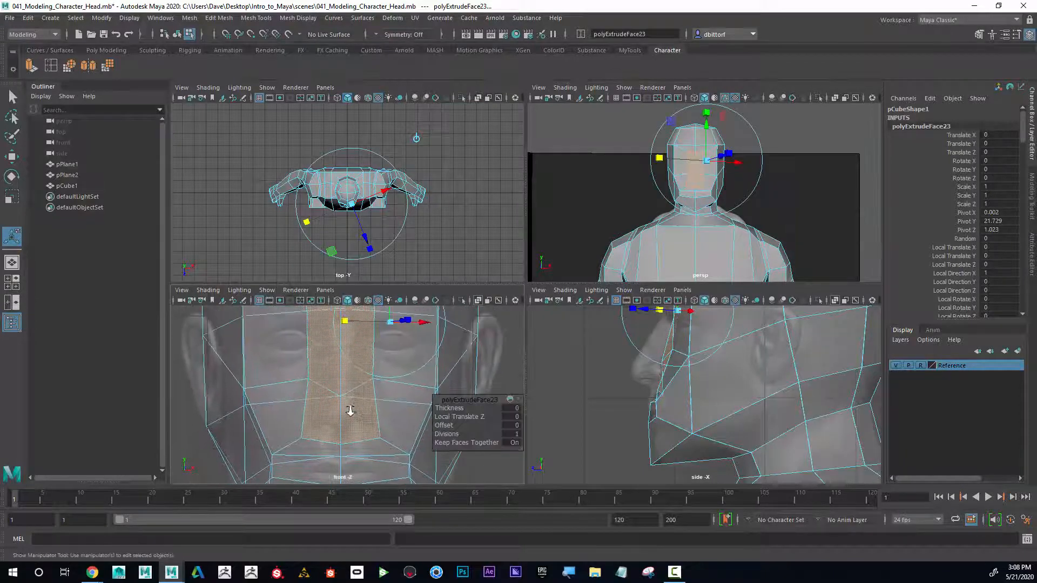
middle_click_drag(326, 386, 317, 391, "alt")
right_click_drag(316, 391, 489, 430, "alt")
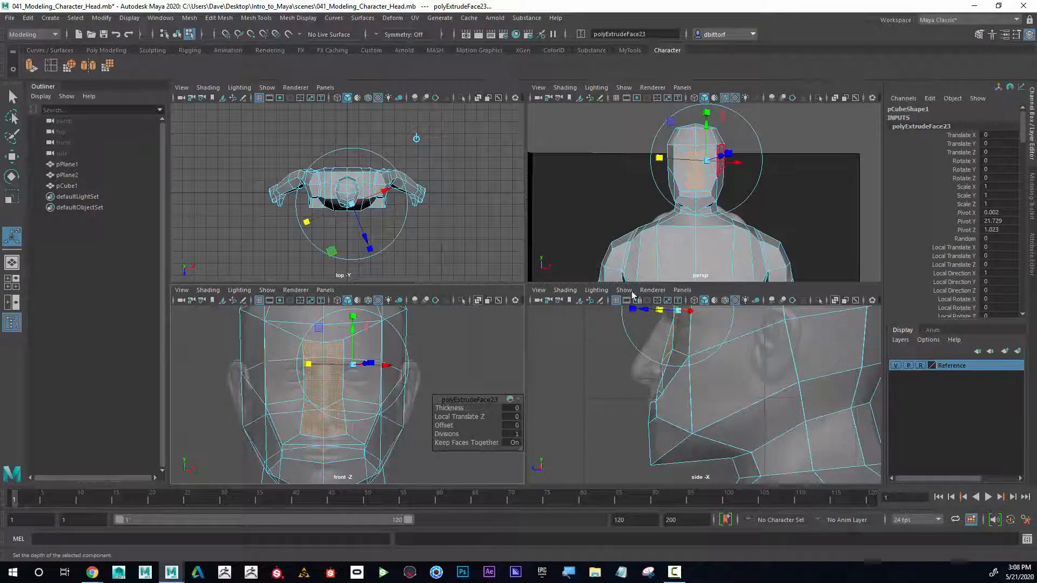
left_click_drag(702, 177, 759, 203, "alt")
right_click_drag(759, 203, 745, 211, "alt")
left_click_drag(746, 211, 732, 183, "alt")
left_click(12, 197)
left_click(712, 208)
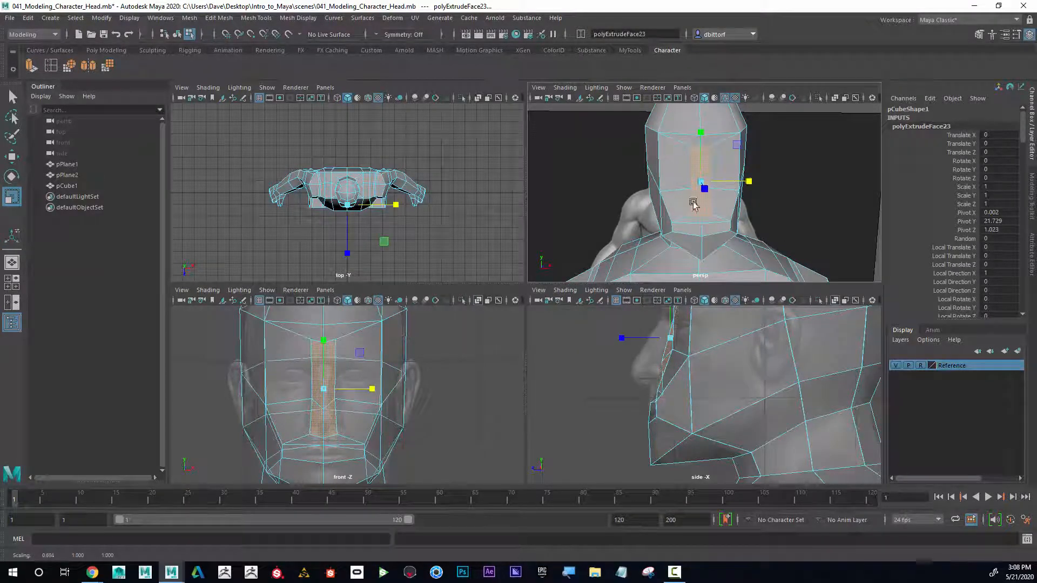
right_click_drag(706, 215, 703, 183)
Step: Select the bottom edges of the nose strip and nudge them slightly upward
left_click(706, 217)
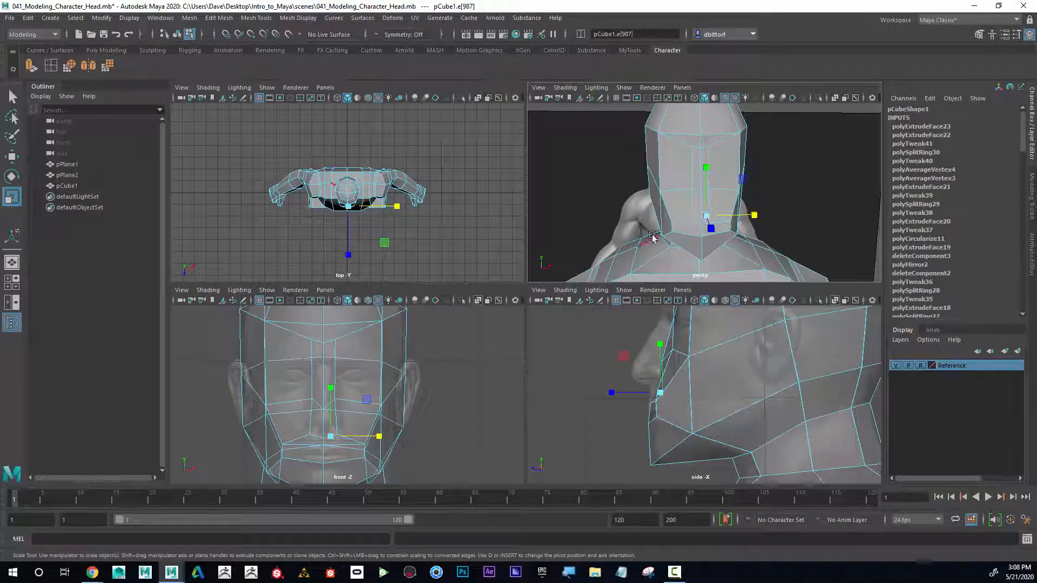
right_click_drag(652, 236, 712, 236, "alt")
left_click(684, 243, "shift")
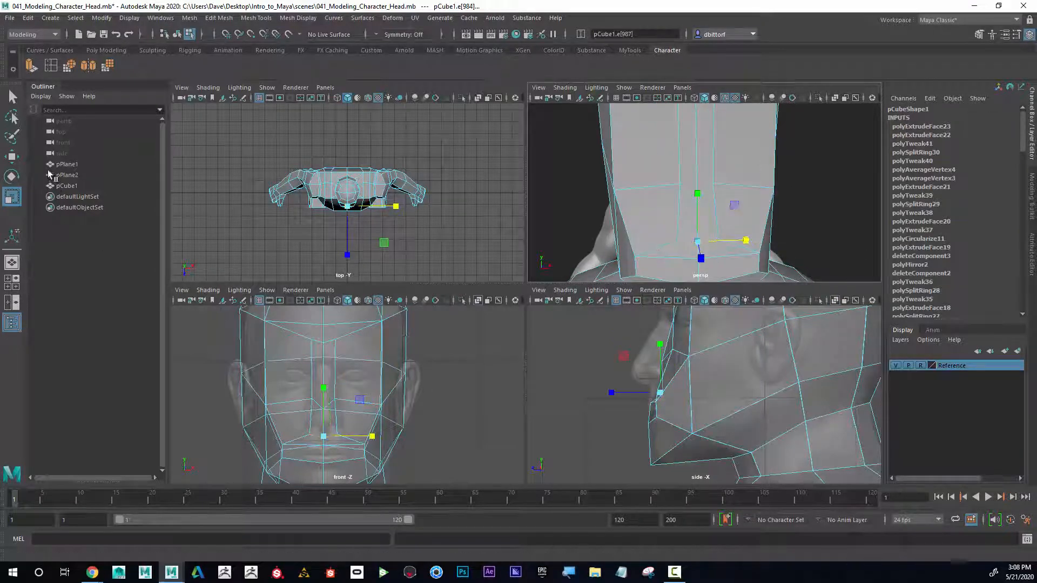
left_click(16, 158)
left_click_drag(323, 381, 322, 377)
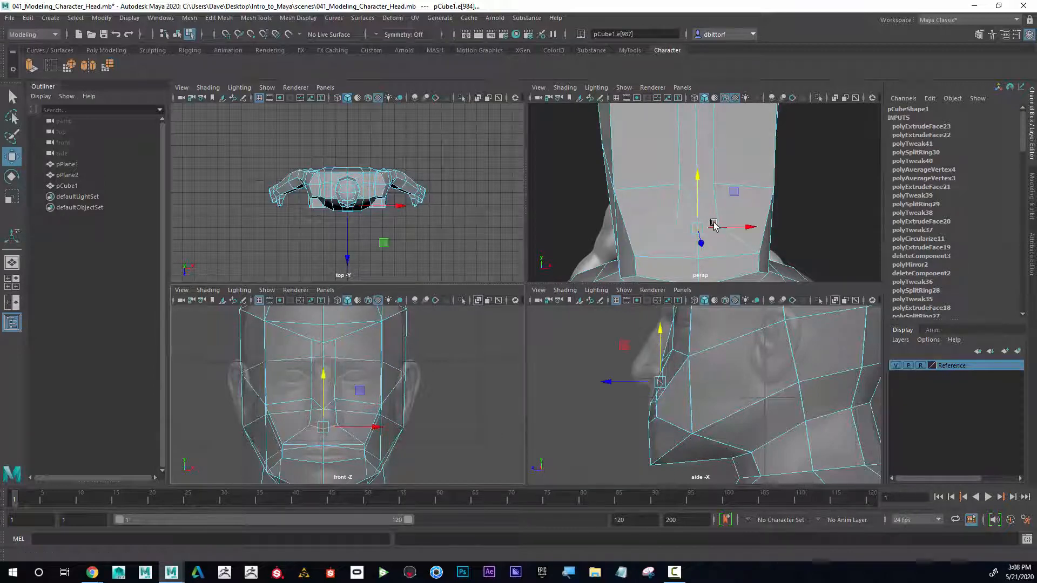
Step: Switch to vertex selection and move the nose tip vertices forward in the side view
right_click_drag(716, 192, 699, 186)
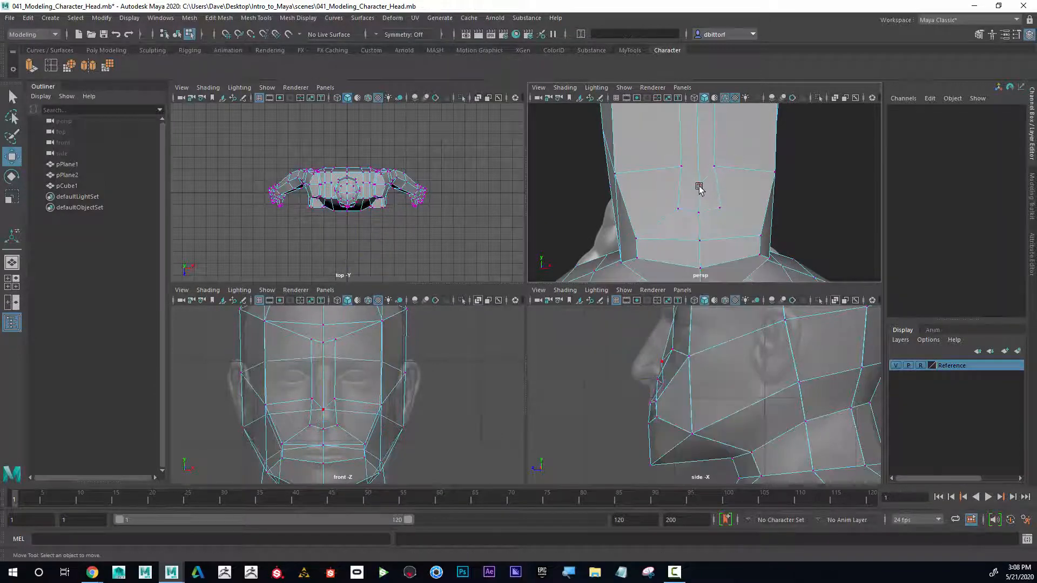
left_click_drag(698, 157, 699, 141)
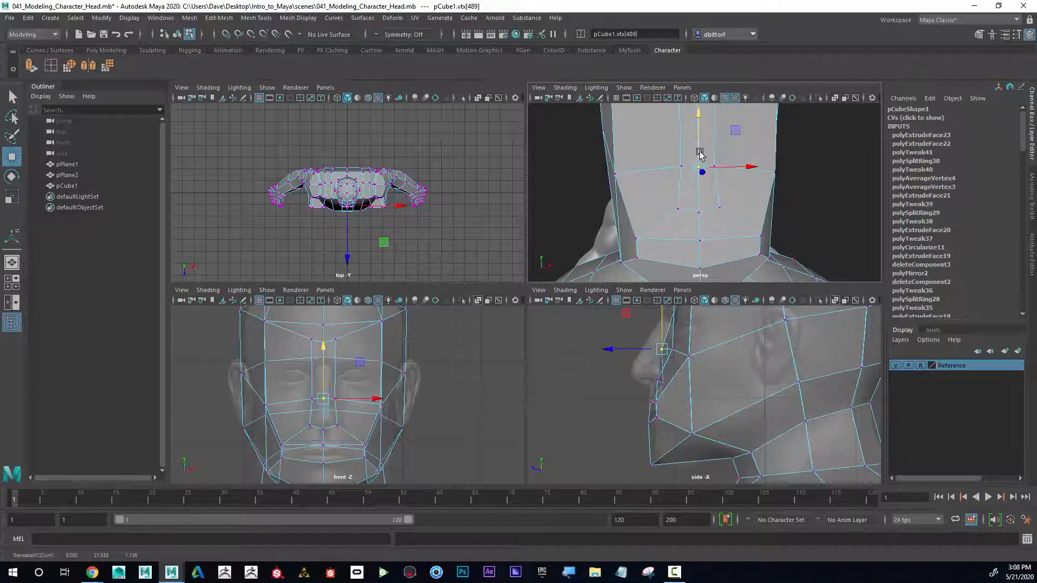
left_click_drag(724, 184, 725, 186)
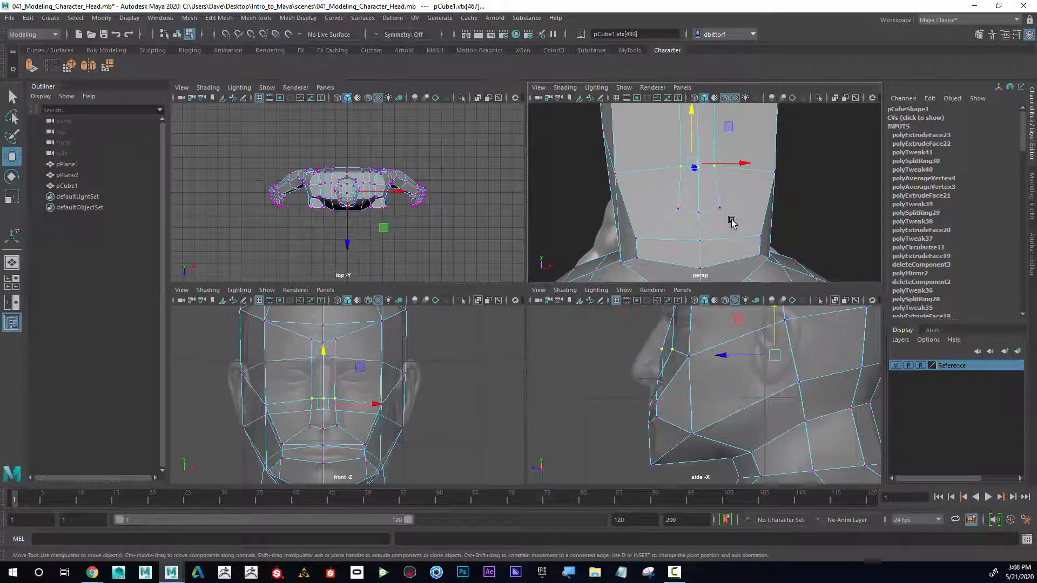
left_click_drag(663, 357, 673, 346)
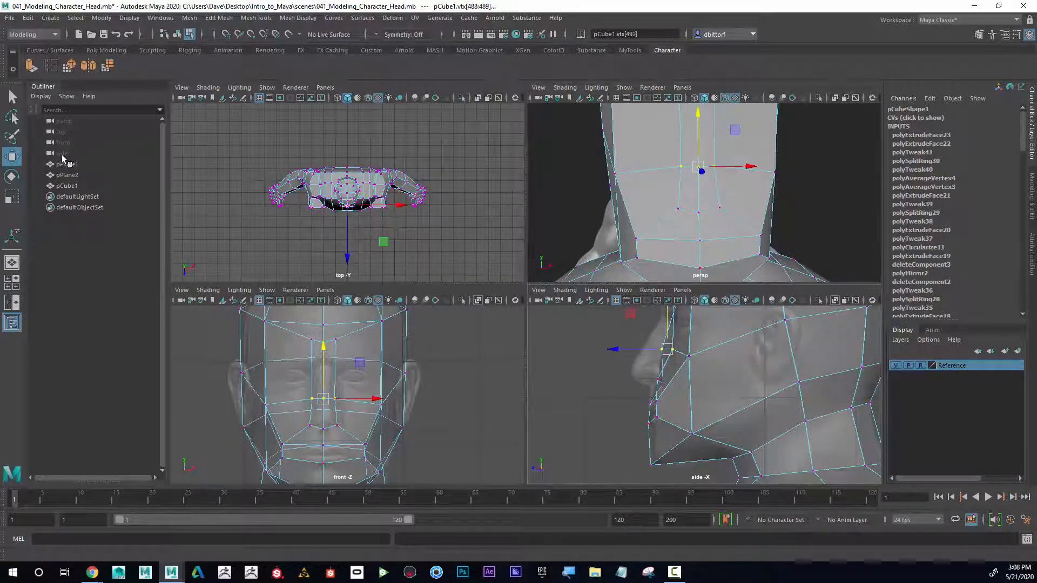
Step: Select the vertices at the base of the nose, reposition them and scale them to shape the nostril area
left_click(13, 198)
left_click_drag(627, 184, 603, 171, "alt")
left_click(19, 156)
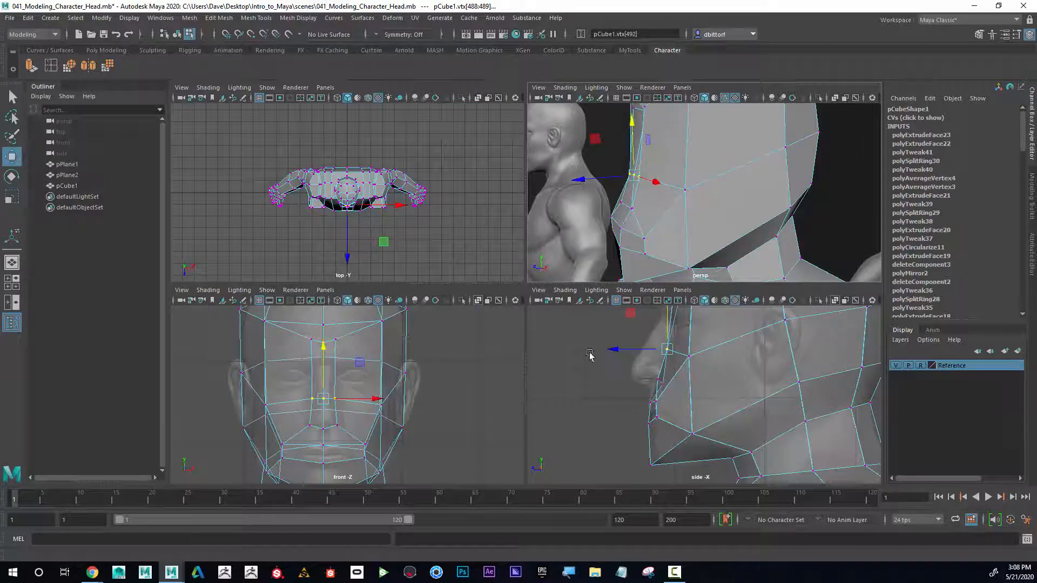
left_click_drag(629, 350, 627, 349)
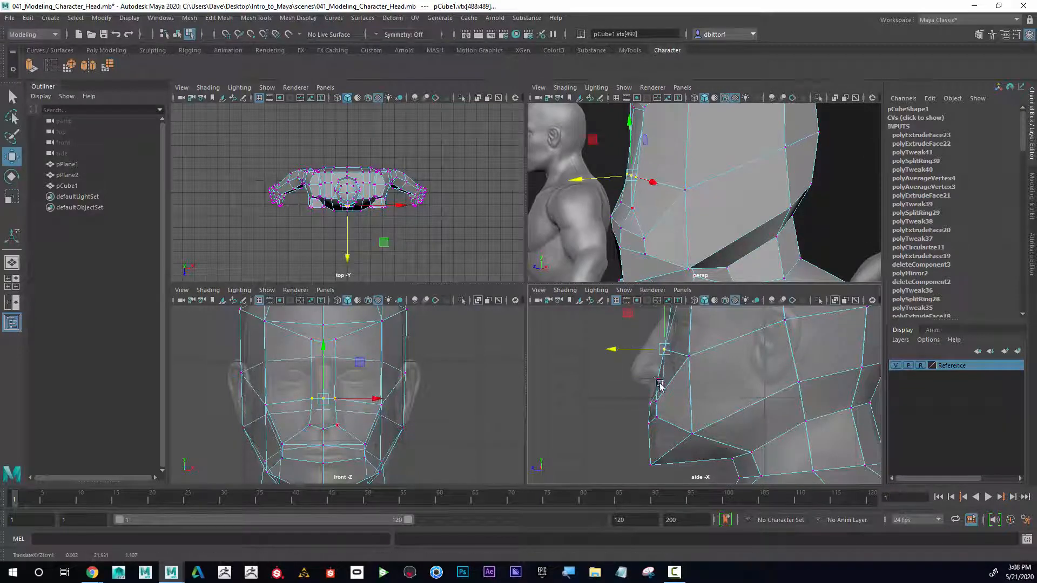
left_click_drag(670, 388, 672, 390)
left_click_drag(649, 242, 682, 210, "alt")
left_click(9, 197)
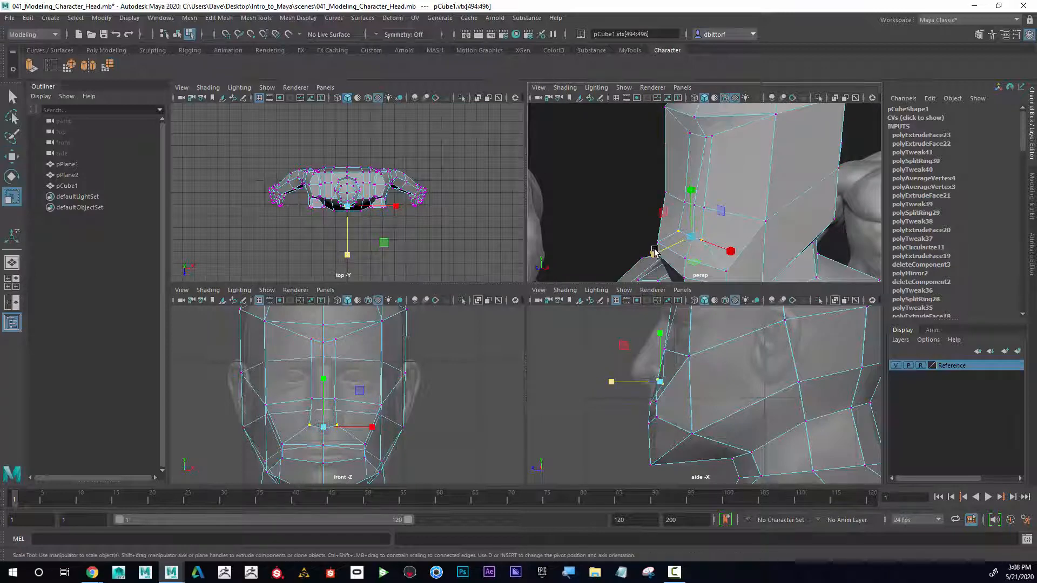
mouse_move(655, 254)
left_mouse_down()
mouse_move(720, 234)
mouse_move(674, 250)
left_mouse_up()
key("w")
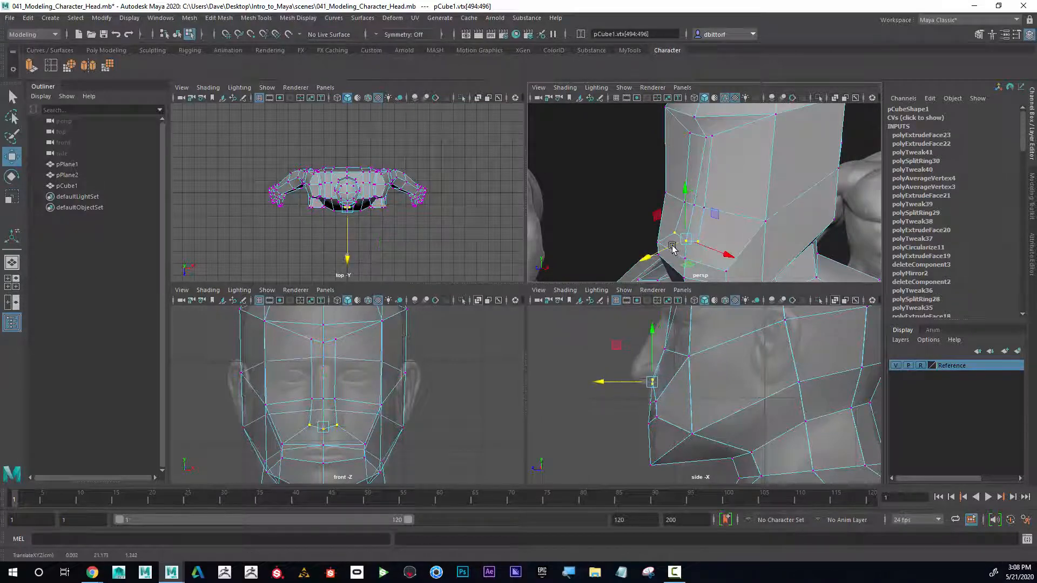
Step: Lower the nose-base vertices in the side view and undo a stray vertex adjustment near the bridge
middle_click_drag(719, 340, 716, 389, "alt")
middle_click_drag(702, 158, 705, 179, "alt")
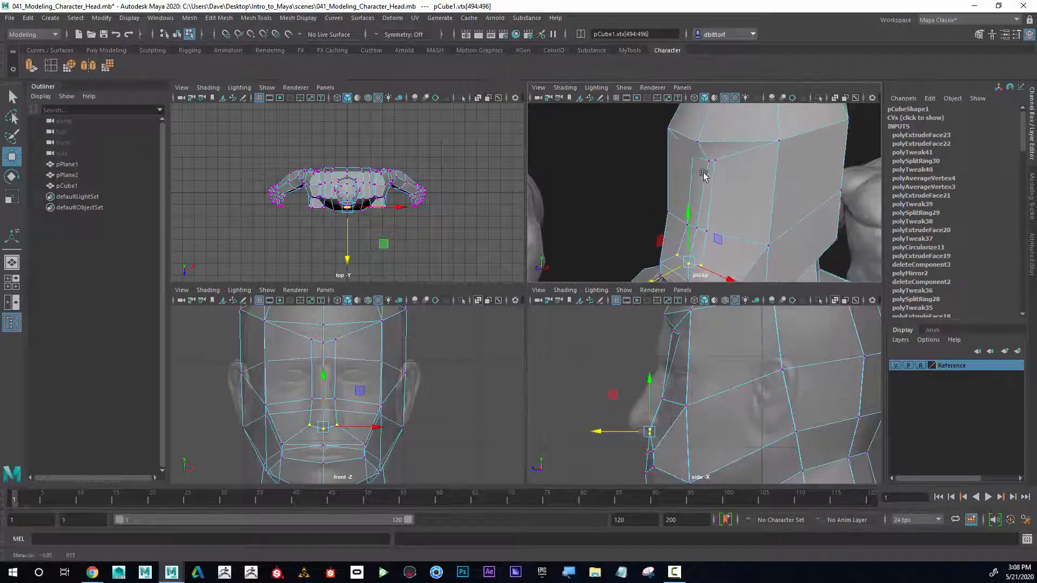
left_click_drag(689, 151, 727, 178)
left_click_drag(709, 131, 711, 136)
key("ctrl+z")
Step: Select the vertices at the top of the nose bridge in the side view and move them down
left_click_drag(813, 389, 771, 332, "ctrl")
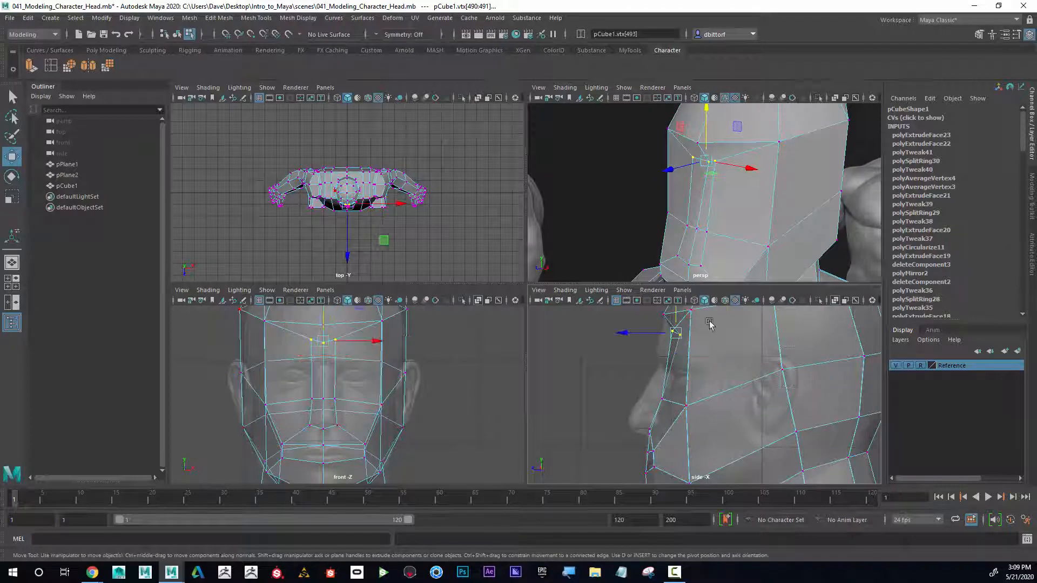
left_click_drag(675, 333, 669, 368)
Step: Scale the bridge vertices inward along the depth axis and nudge them slightly into place
key("r")
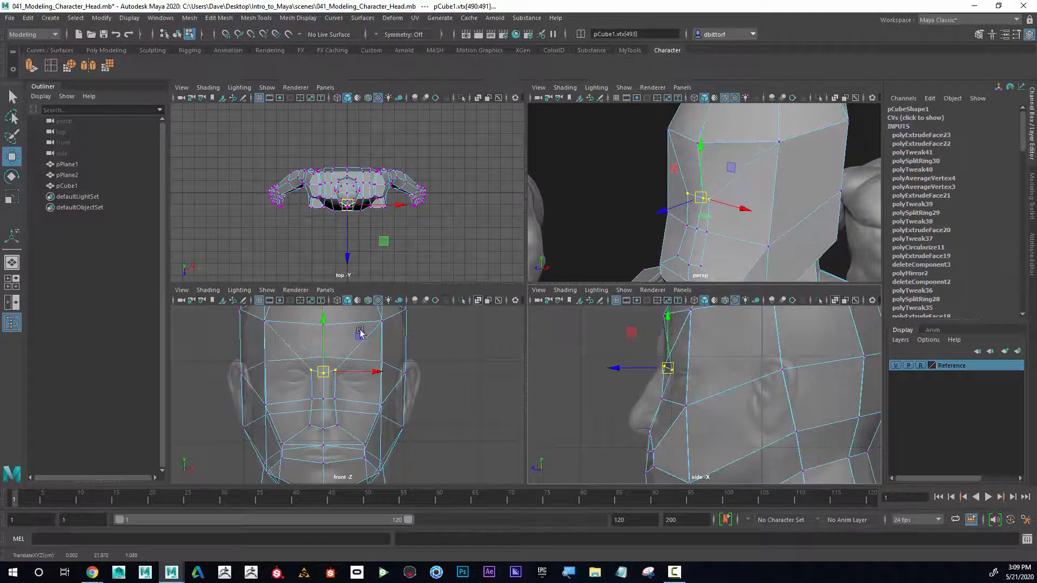
left_click(26, 201)
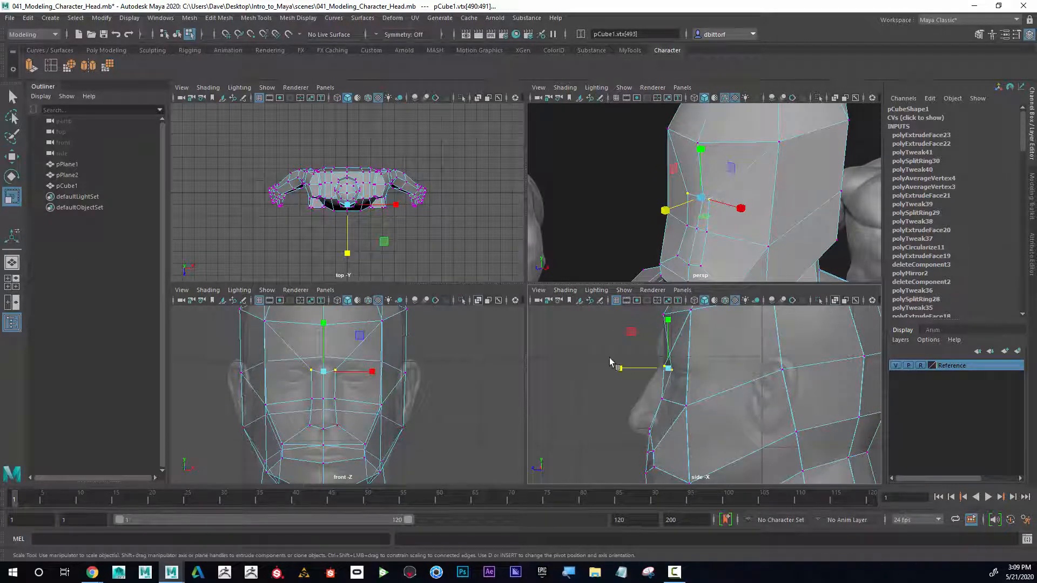
left_click_drag(620, 370, 669, 371)
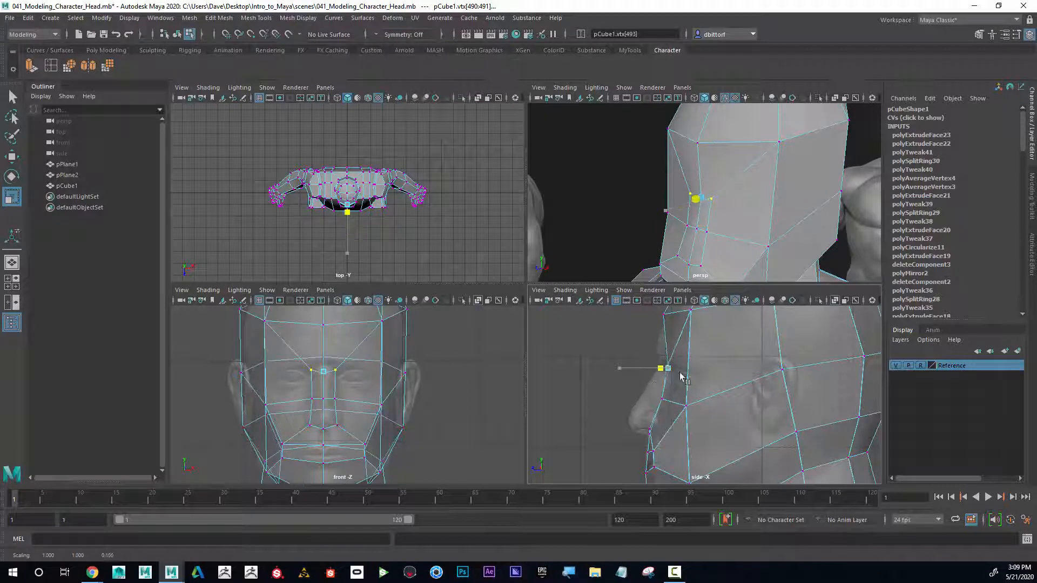
left_click(11, 158)
left_click_drag(668, 369, 662, 363)
Step: Orbit around the head and inspect the forehead and nose-bridge vertices from several angles
left_click_drag(722, 214, 739, 192, "alt")
right_click_drag(739, 192, 656, 197, "alt")
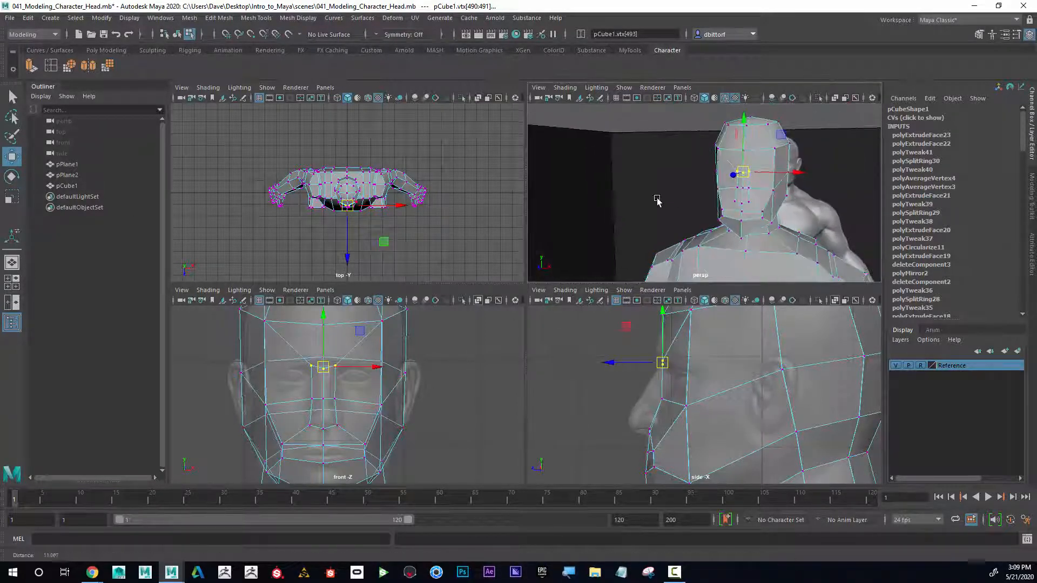
middle_click_drag(656, 197, 600, 193, "alt")
left_click_drag(599, 194, 840, 200, "alt")
middle_click_drag(841, 200, 759, 196, "alt")
left_click_drag(759, 196, 809, 197, "alt")
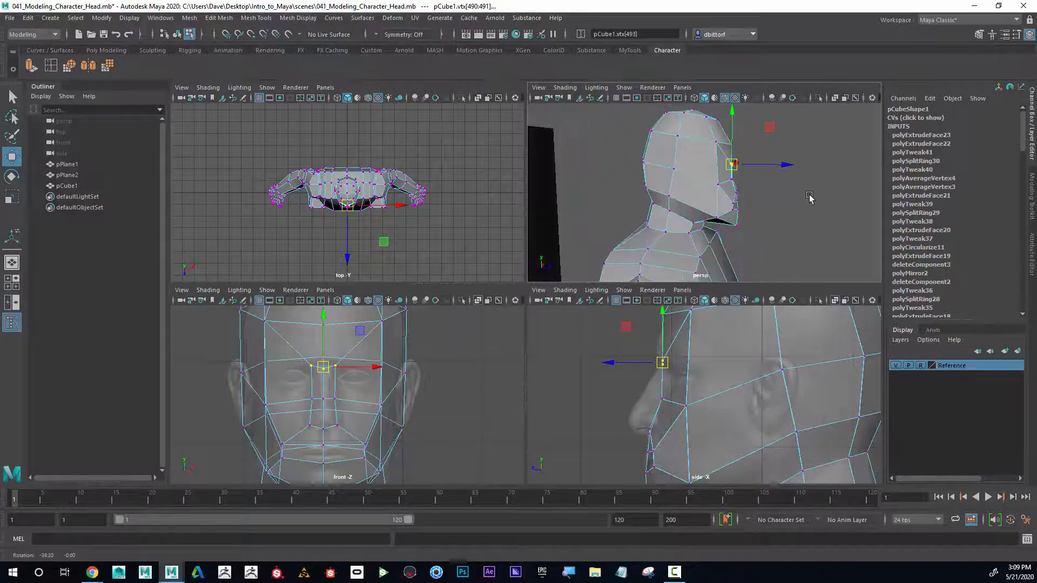
right_click_drag(694, 201, 725, 203, "alt")
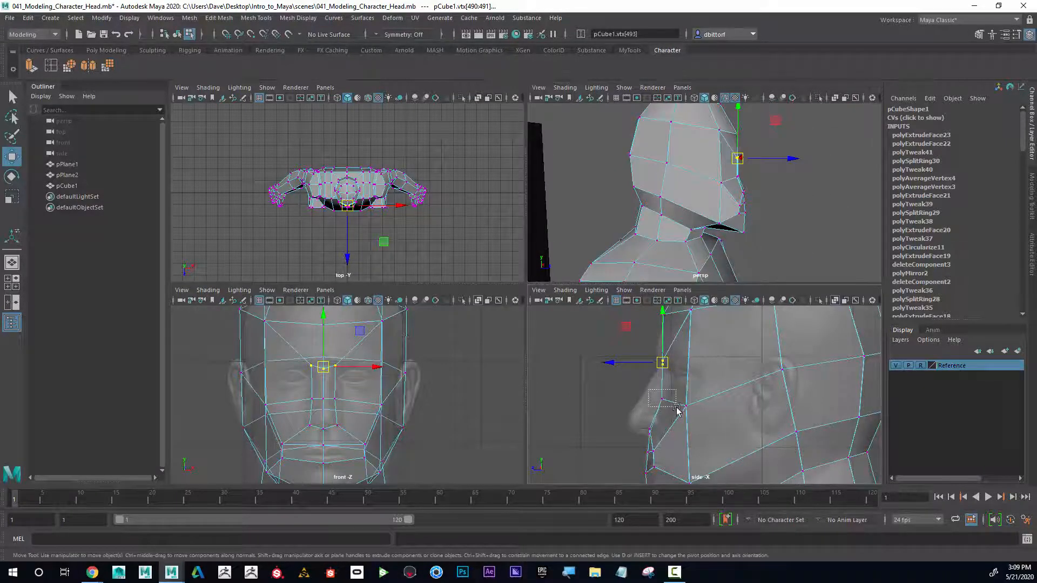
left_click_drag(679, 415, 651, 364)
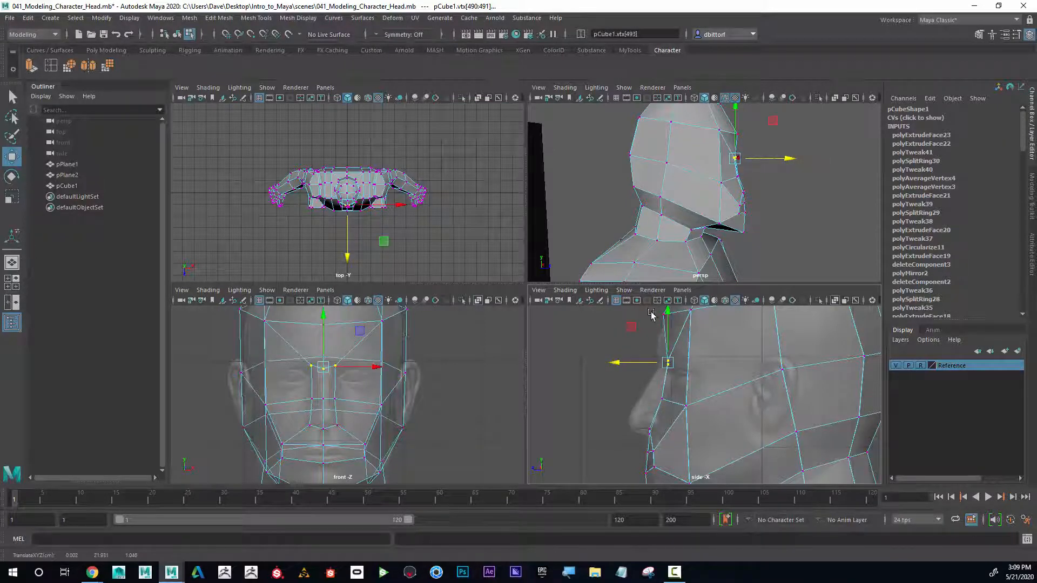
middle_click_drag(659, 324, 656, 351, "alt")
mouse_move(638, 327)
left_mouse_down()
mouse_move(665, 349)
mouse_move(647, 341)
left_mouse_up()
middle_click_drag(658, 387, 662, 340, "alt")
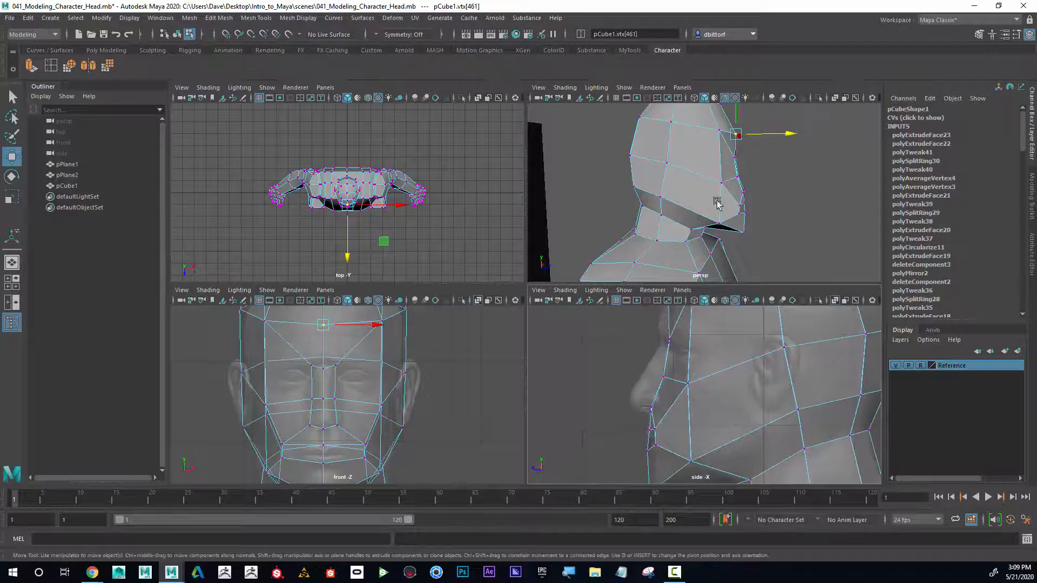
left_click_drag(718, 203, 628, 186, "alt")
left_click_drag(697, 196, 669, 168, "alt")
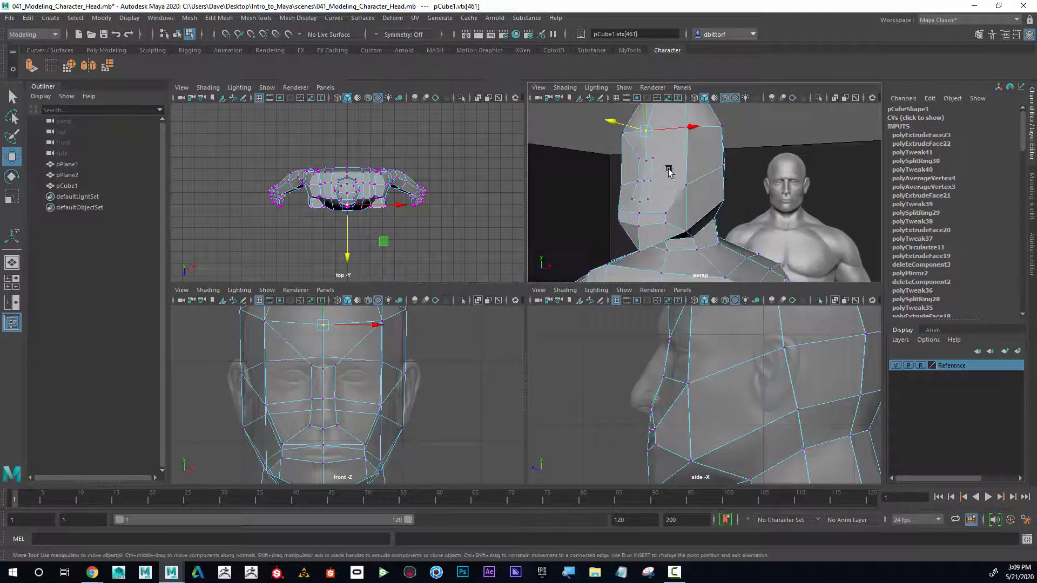
right_click_drag(669, 167, 670, 194)
Step: Select the band of faces across the eyes and brow and extrude them, shrinking the new faces inward
left_click(662, 143)
left_click_drag(668, 172, 669, 151, "alt")
left_click(647, 146, "shift")
left_click(637, 164, "shift")
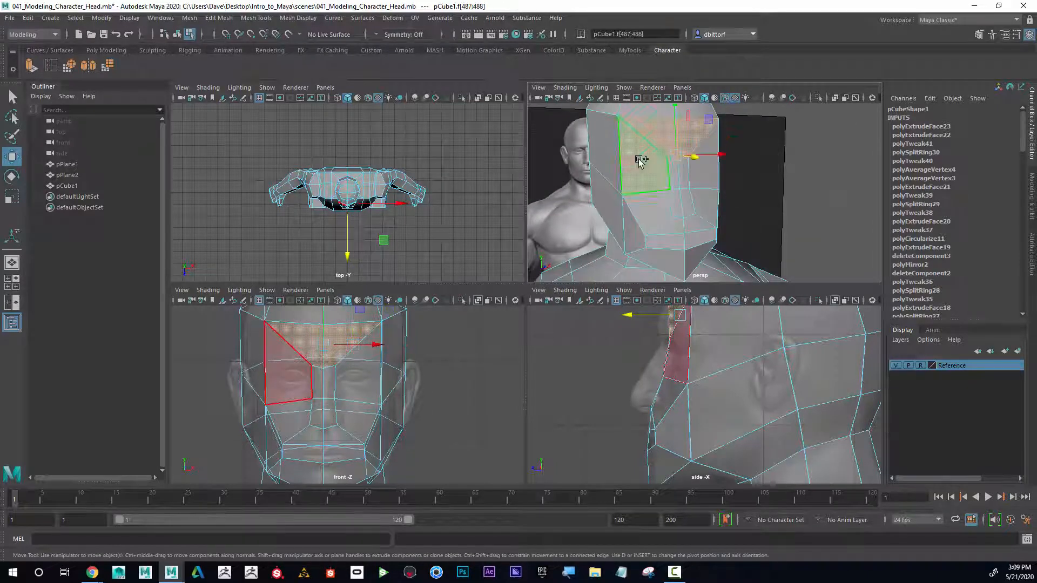
left_click(683, 176, "shift")
left_click(701, 178, "shift")
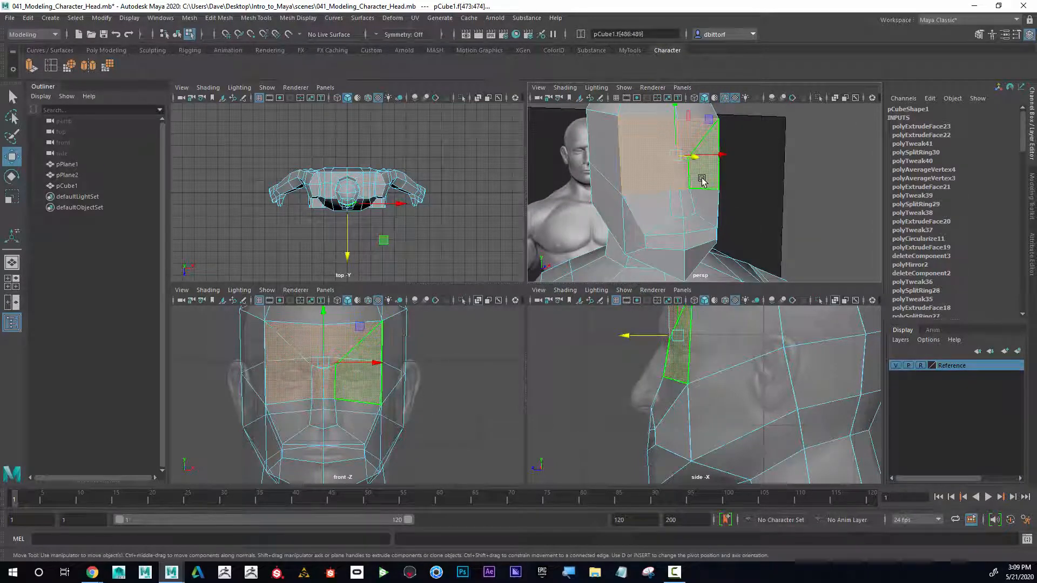
left_click_drag(734, 222, 654, 204, "alt")
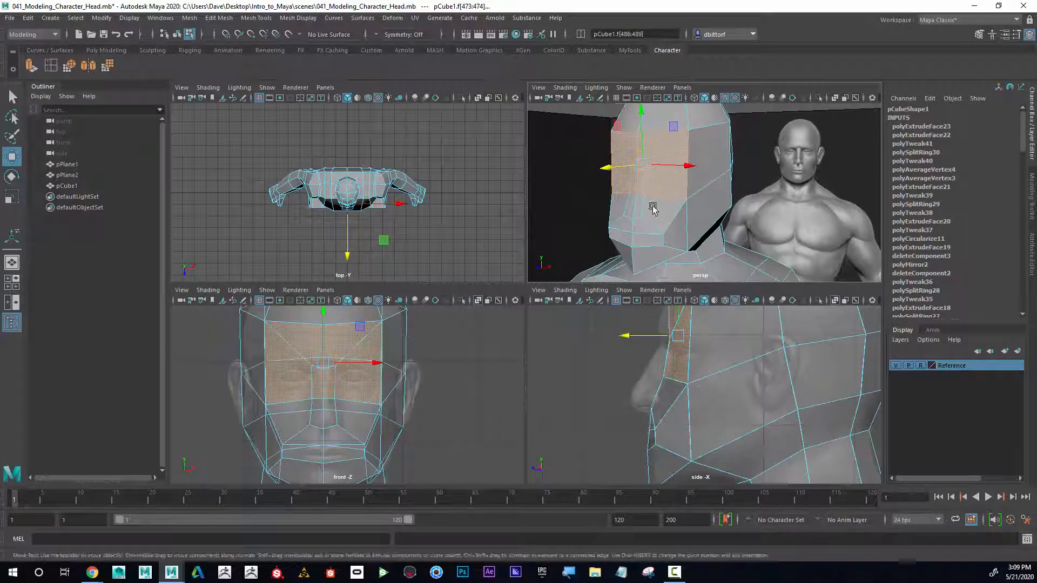
key("ctrl+e")
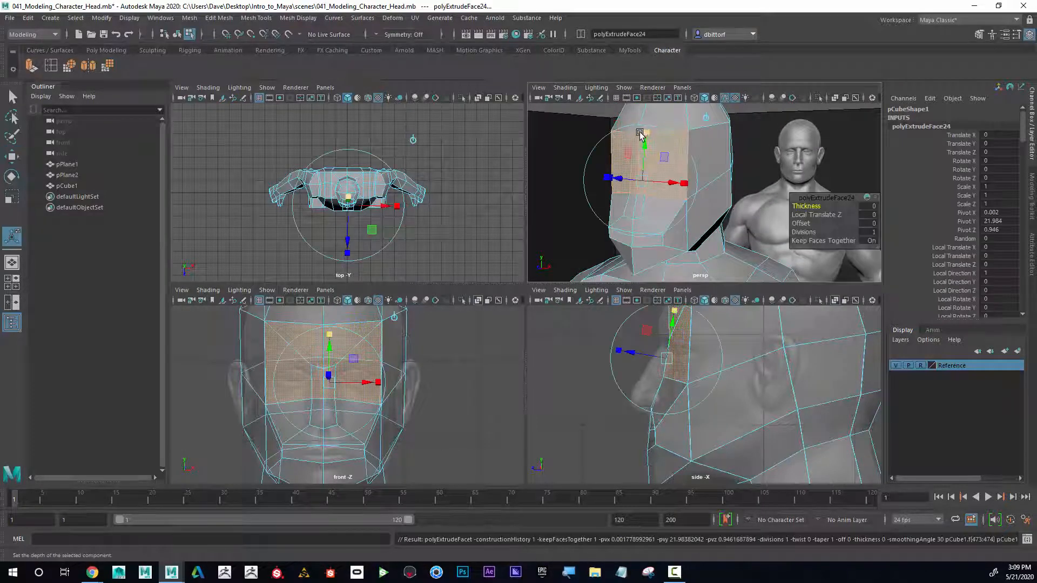
left_click_drag(643, 183, 675, 180)
right_click_drag(675, 180, 674, 145)
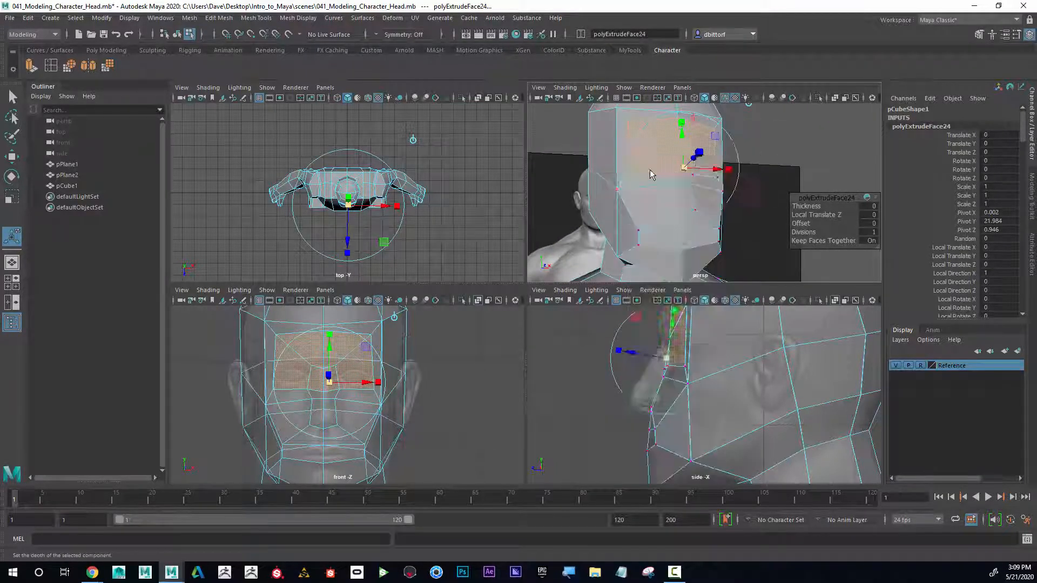
Step: Scale a lower vertex pair of the new inner loop slightly inward beside the nose
left_click(306, 389)
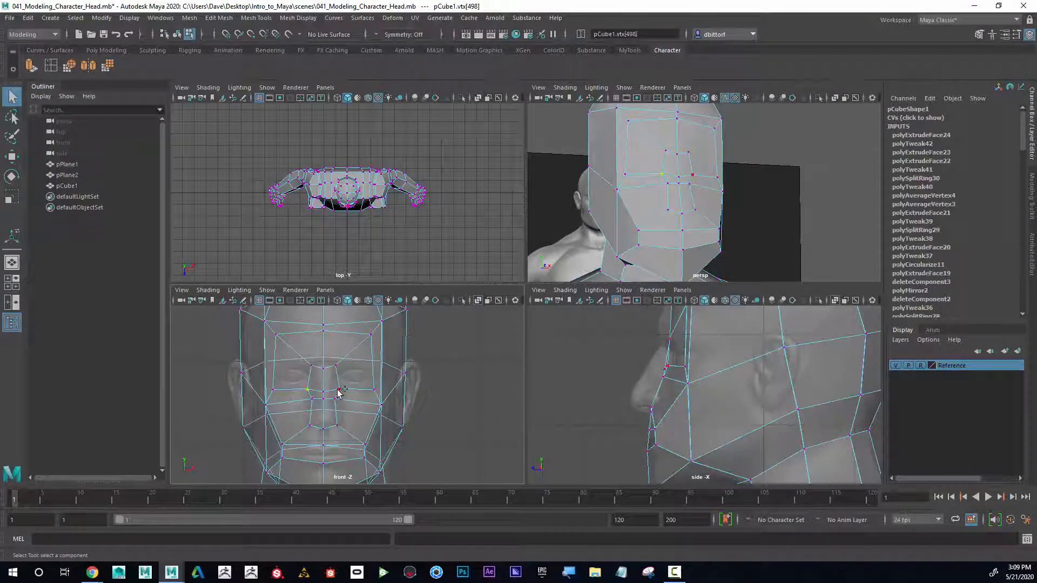
left_click(12, 203)
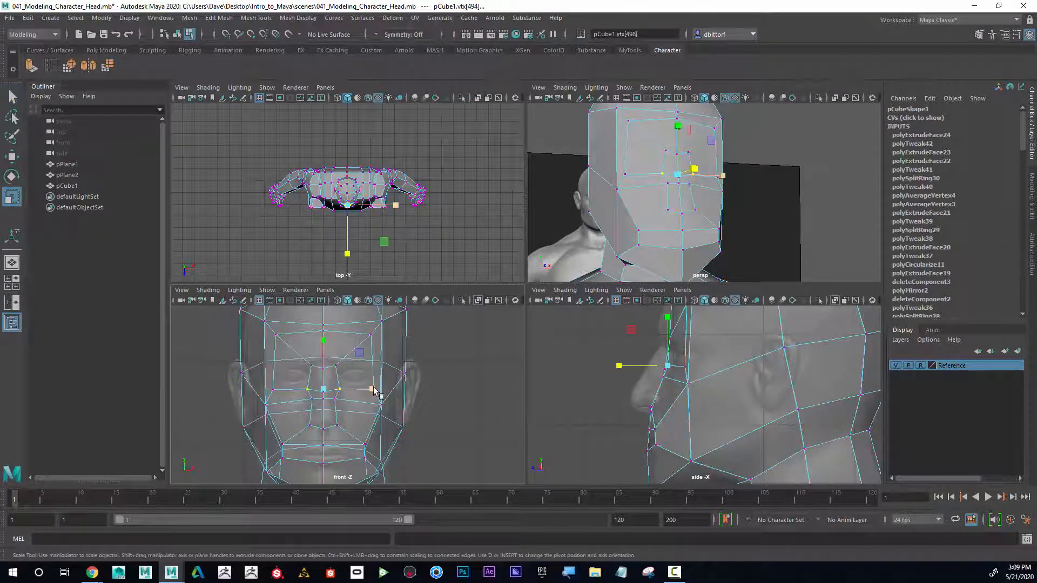
left_click_drag(373, 389, 365, 389)
left_click(311, 367)
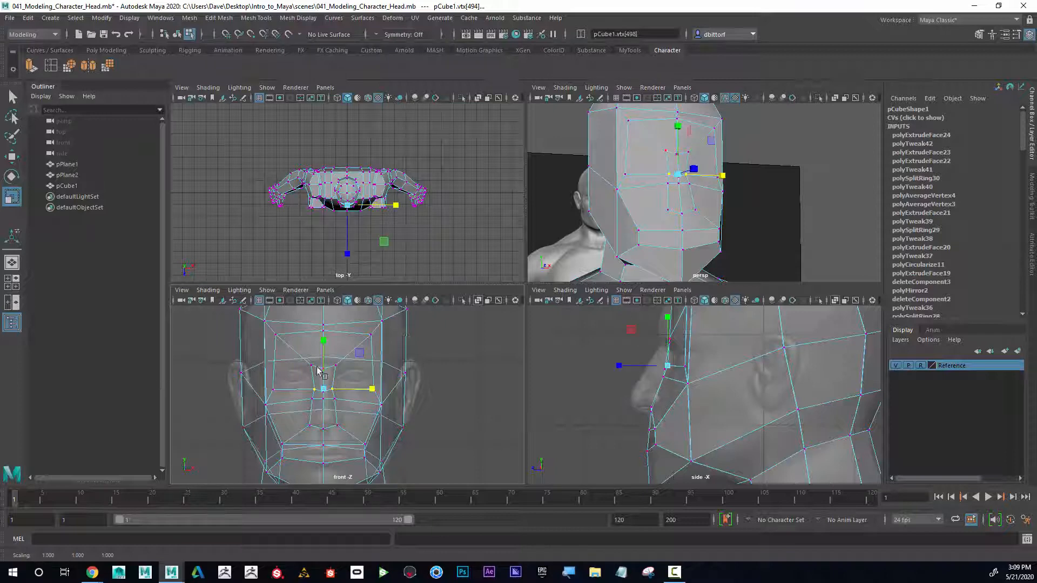
Step: Zoom in on the front view and scale the upper inner-loop vertices slightly inward
scroll(381, 389, "up", 2)
scroll(381, 389, "up", 2)
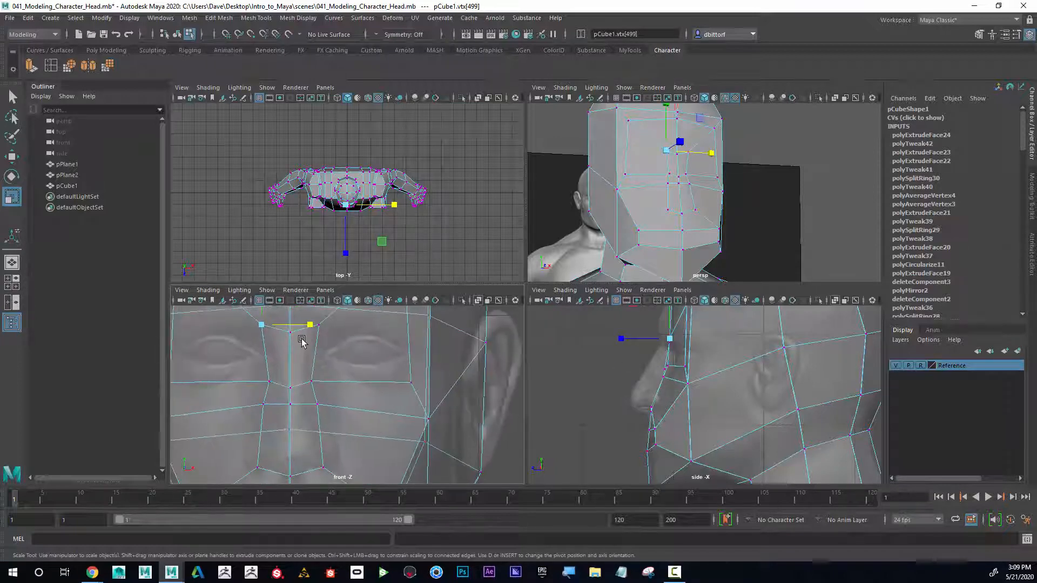
scroll(370, 362, "up", 2)
left_click(364, 349, "shift")
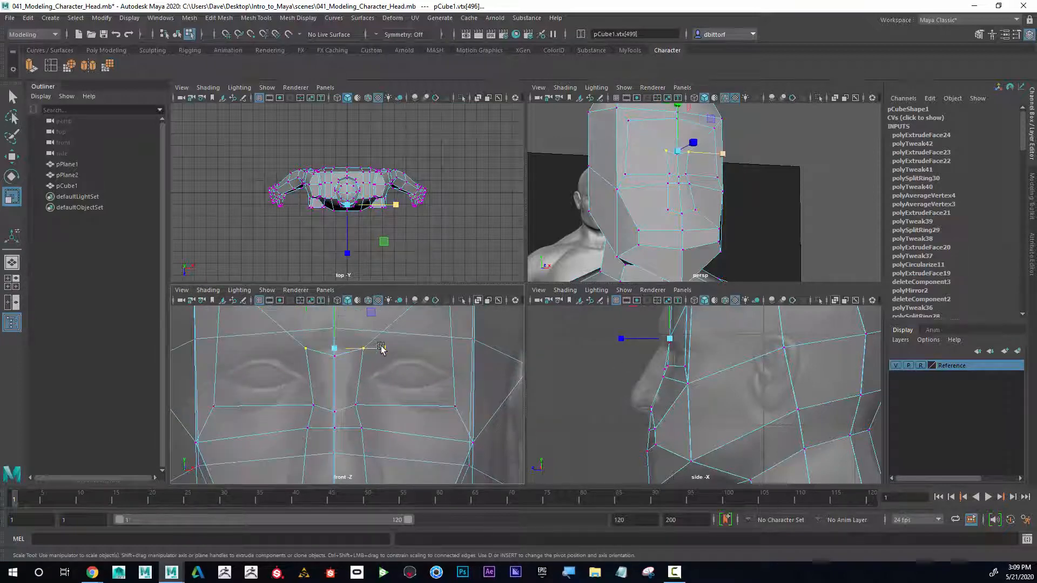
left_click_drag(378, 349, 367, 349)
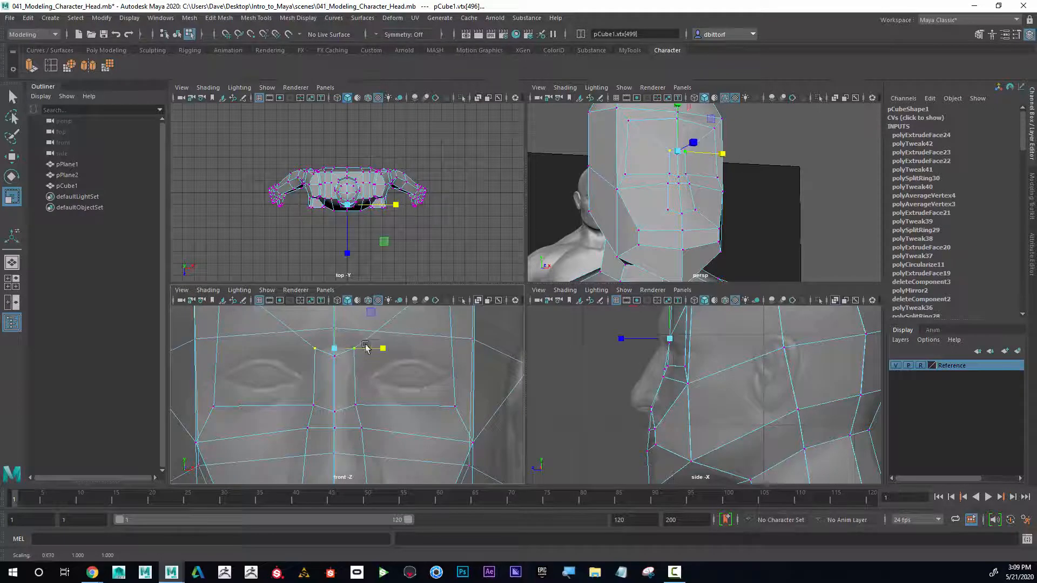
Step: Select the vertex at the bottom of the inner loop and move it slightly upward
left_click(334, 412)
key("w")
left_click_drag(334, 367, 335, 359)
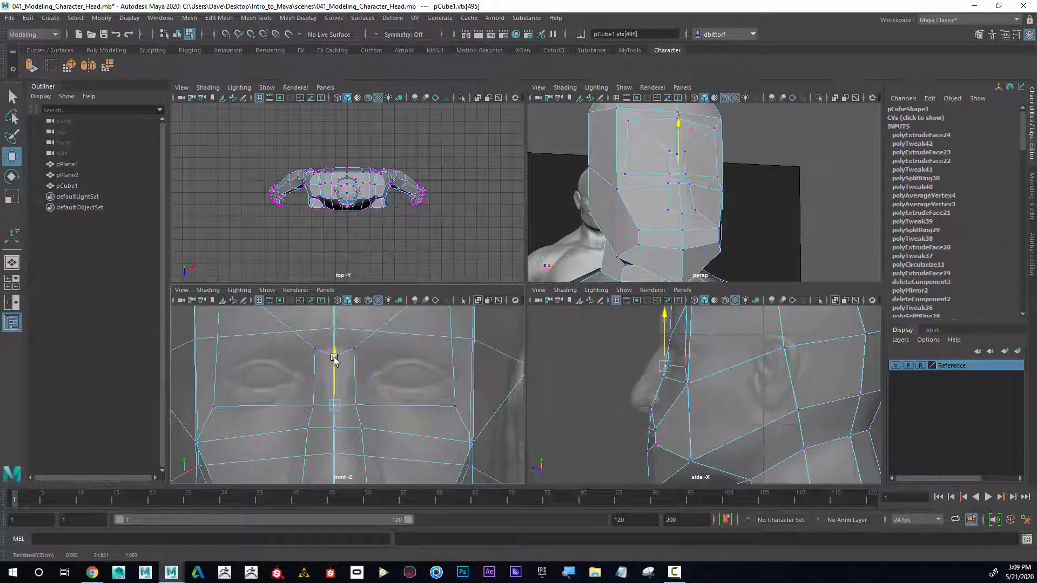
scroll(403, 398, "down", 3)
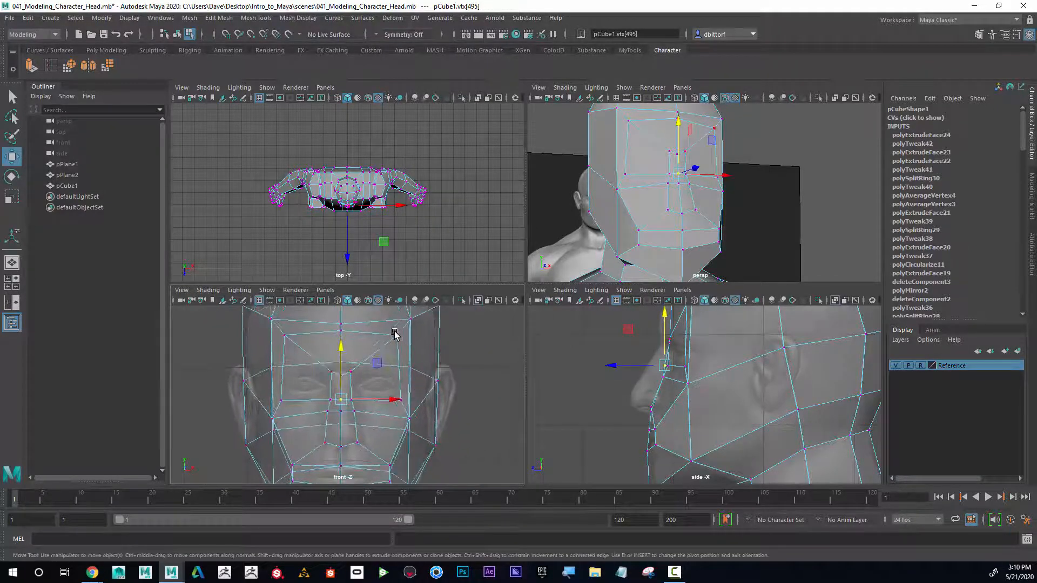
Step: Select the upper vertices of the inner loop and move them down toward the brow line
left_click(396, 333)
left_click(285, 336, "shift")
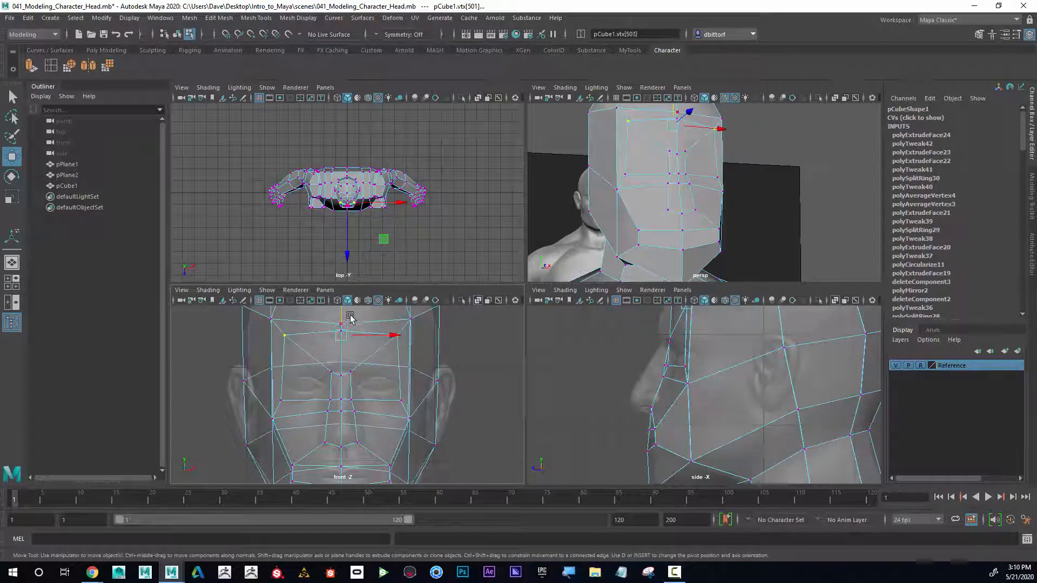
left_click_drag(342, 317, 342, 352)
Step: Select the inner-corner vertices of the eye loop and push them slightly forward in the side view
left_click_drag(655, 210, 558, 231, "alt")
right_click_drag(558, 231, 630, 216, "alt")
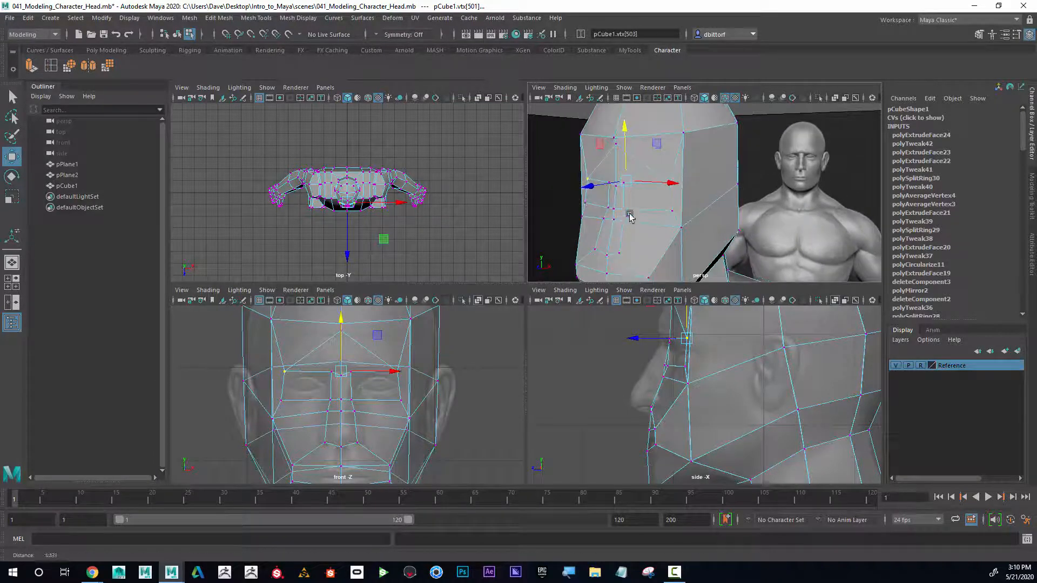
left_click(615, 143)
left_click_drag(619, 141, 721, 187)
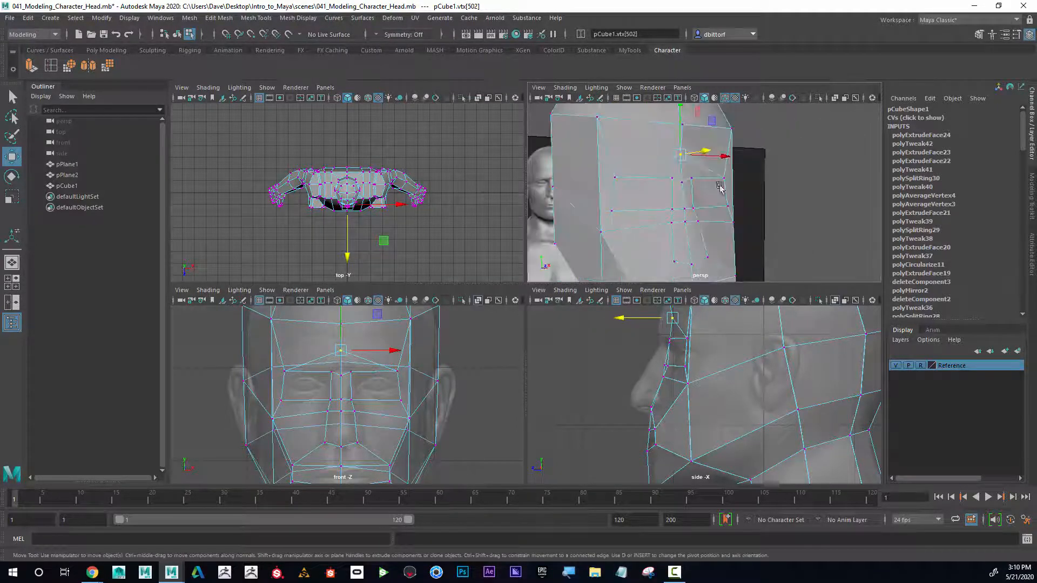
left_click(677, 178)
left_click_drag(624, 201, 687, 199, "alt")
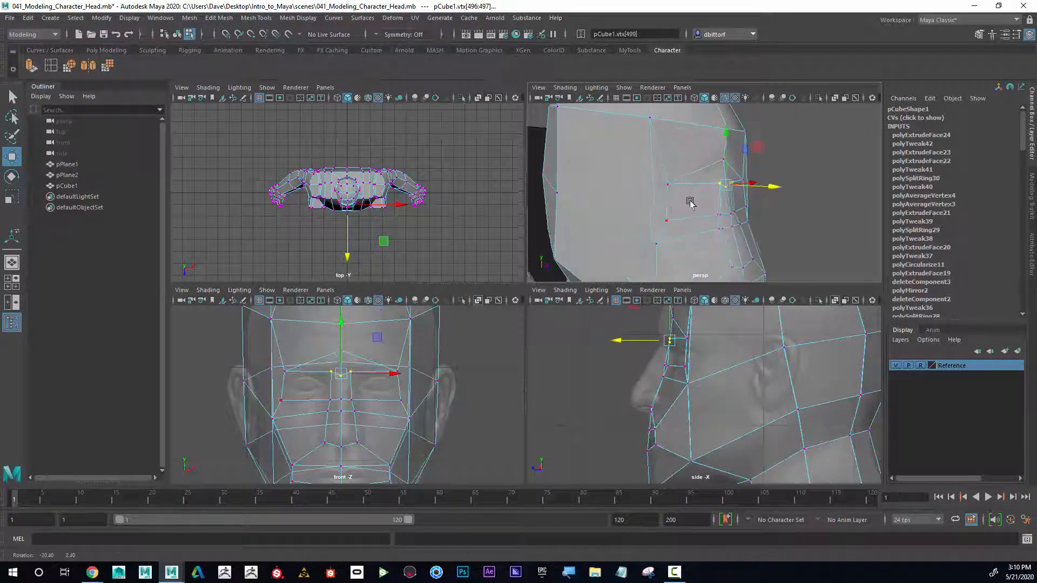
left_click(11, 197)
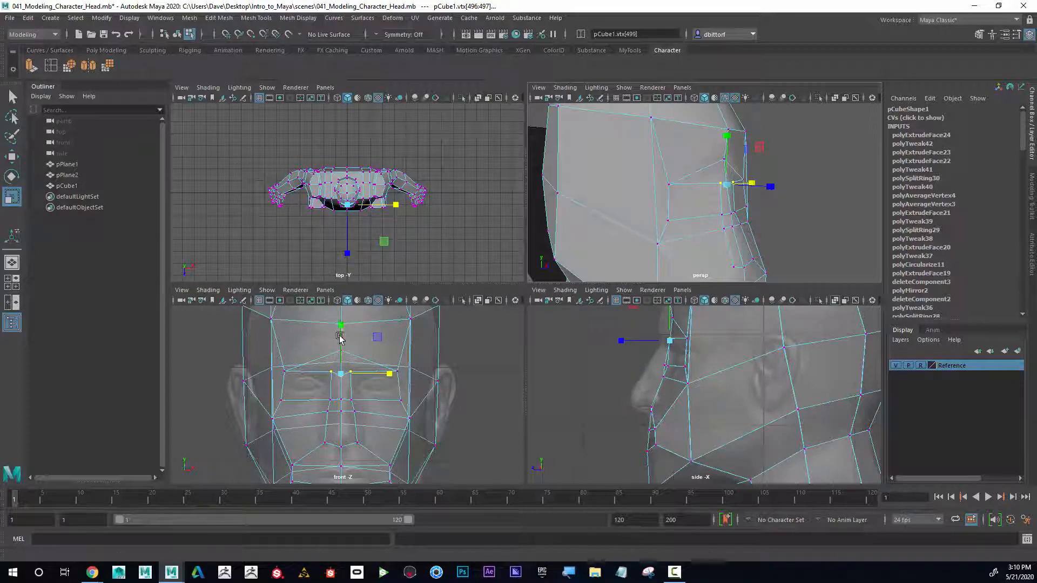
left_click(340, 327)
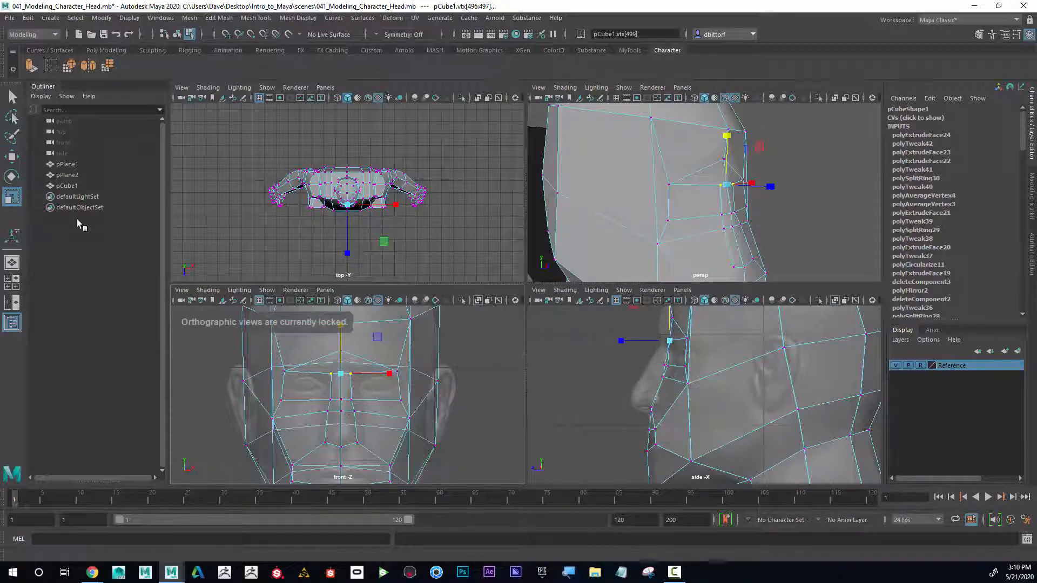
left_click(12, 157)
middle_click_drag(634, 359, 619, 395, "alt")
right_click_drag(620, 396, 667, 384, "alt")
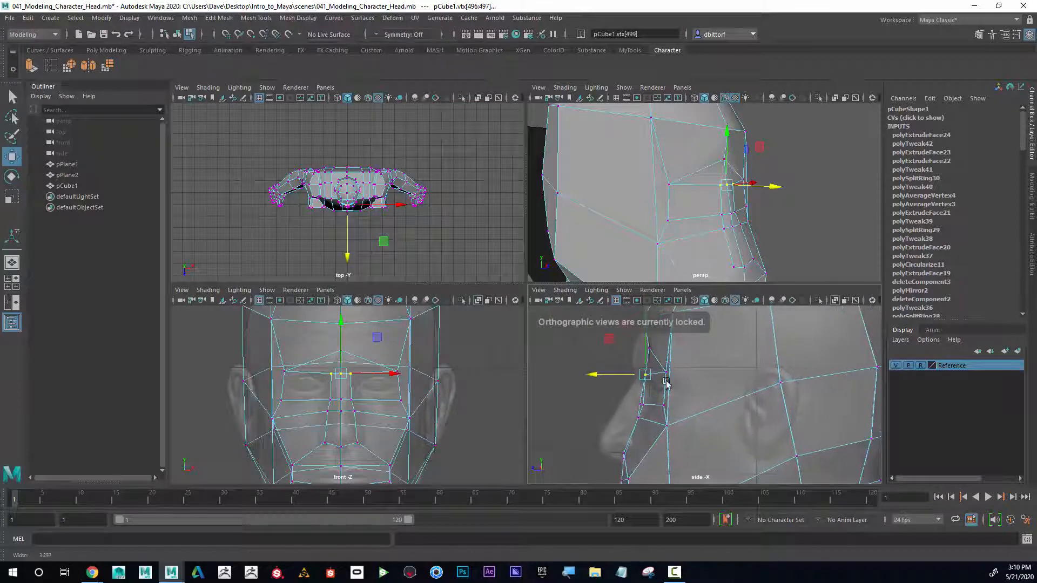
left_click_drag(635, 377, 628, 377)
Step: Select the eye-socket faces on both sides and extrude them, scaling the new faces inward
mouse_move(620, 336)
left_mouse_down()
mouse_move(655, 361)
mouse_move(632, 350)
left_mouse_up()
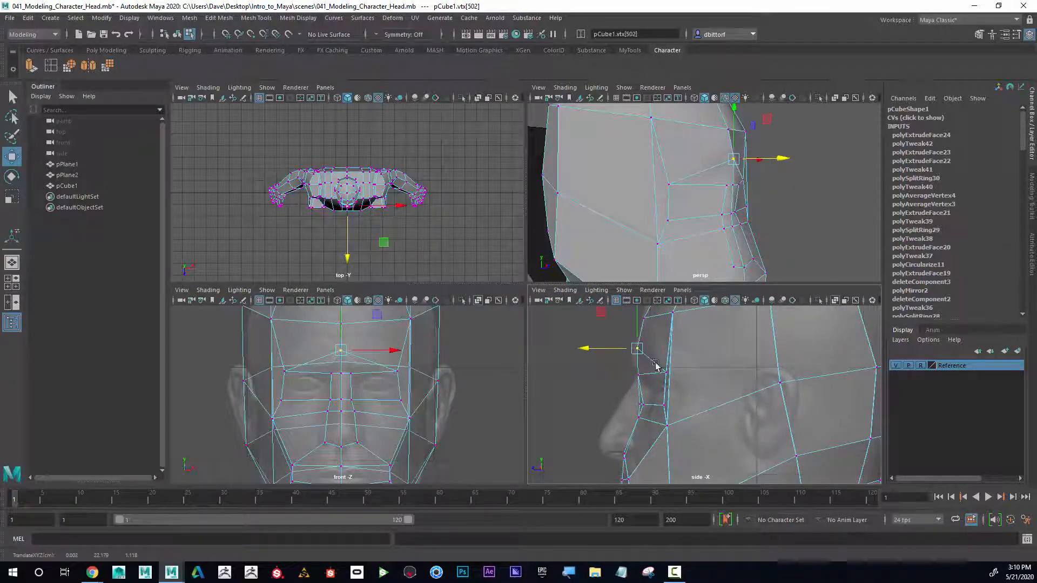
left_click_drag(743, 269, 748, 193, "alt")
right_click_drag(705, 159, 705, 188)
left_click(706, 158)
left_click_drag(744, 156, 642, 205)
left_click(726, 142, "shift")
key("r")
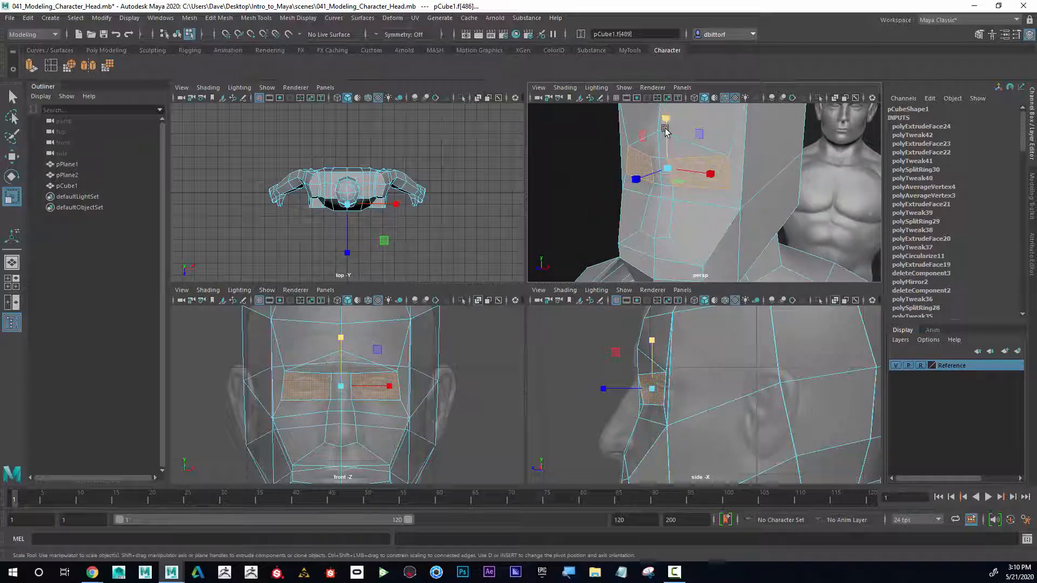
left_click_drag(669, 169, 668, 169)
key("ctrl+z")
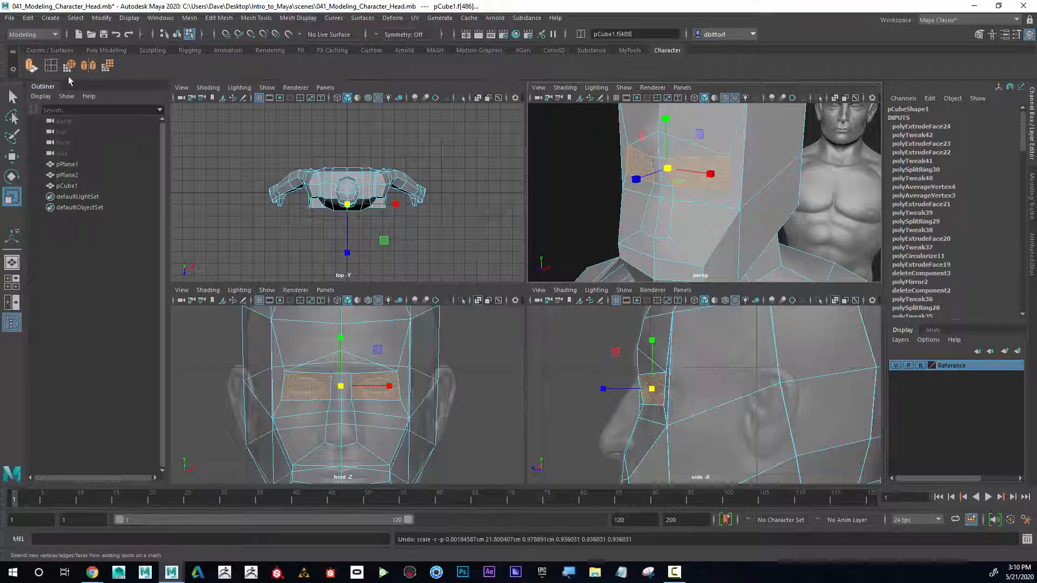
key("ctrl+e")
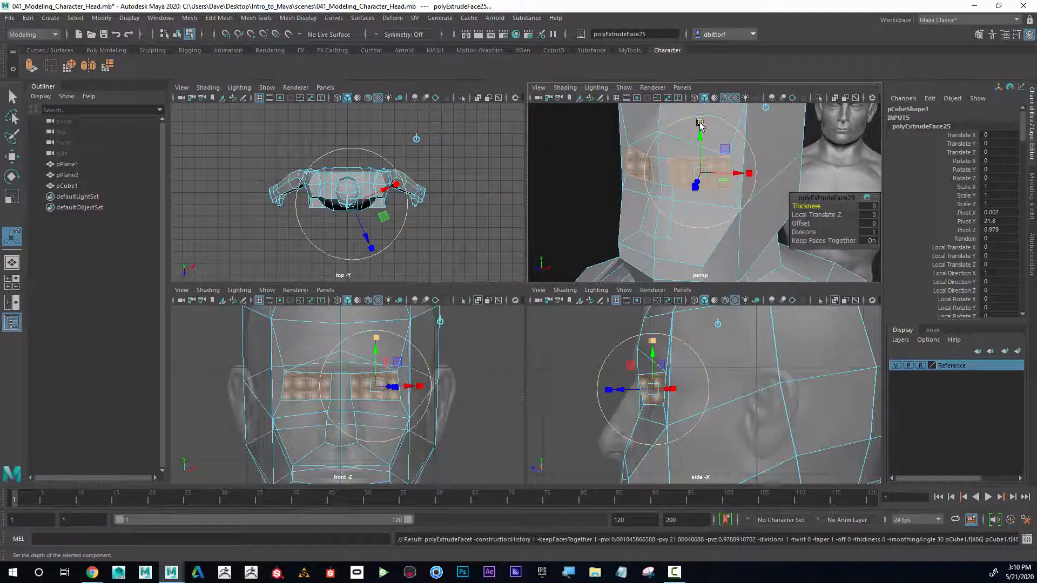
left_click(700, 124)
left_click_drag(701, 173, 685, 173)
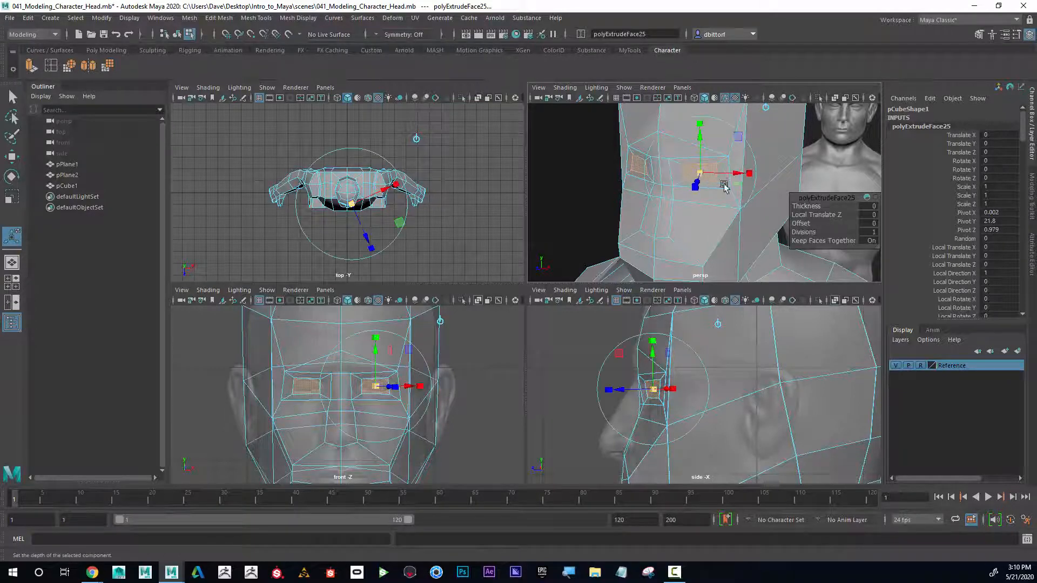
Step: Insert a horizontal edge loop across the lower face through the mouth area
right_click_drag(724, 188, 655, 196, "alt")
left_click_drag(655, 197, 682, 155, "alt")
right_click_drag(683, 155, 768, 161, "alt")
left_click_drag(768, 161, 754, 161, "alt")
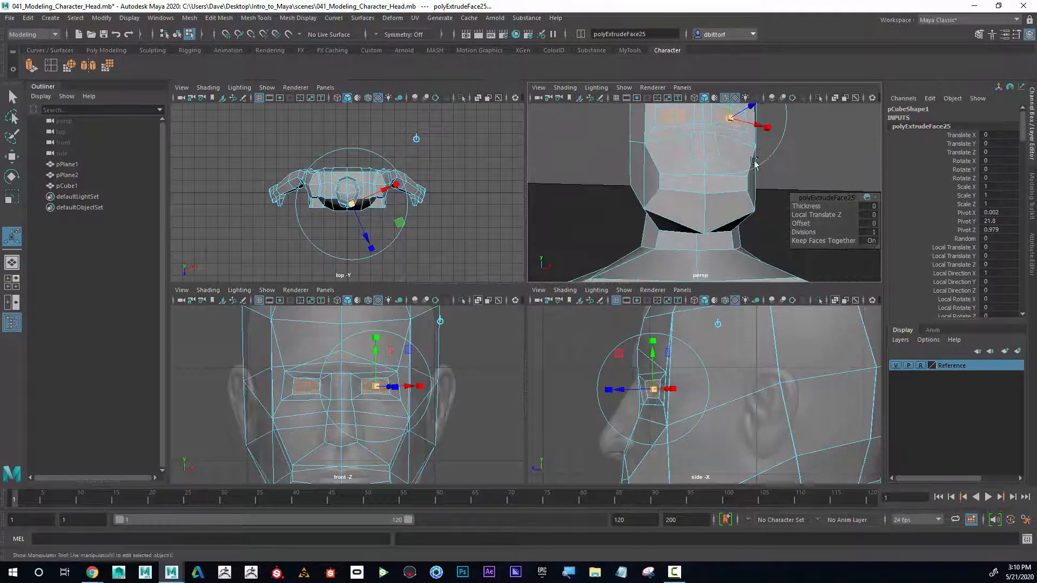
left_click_drag(730, 195, 753, 192, "alt")
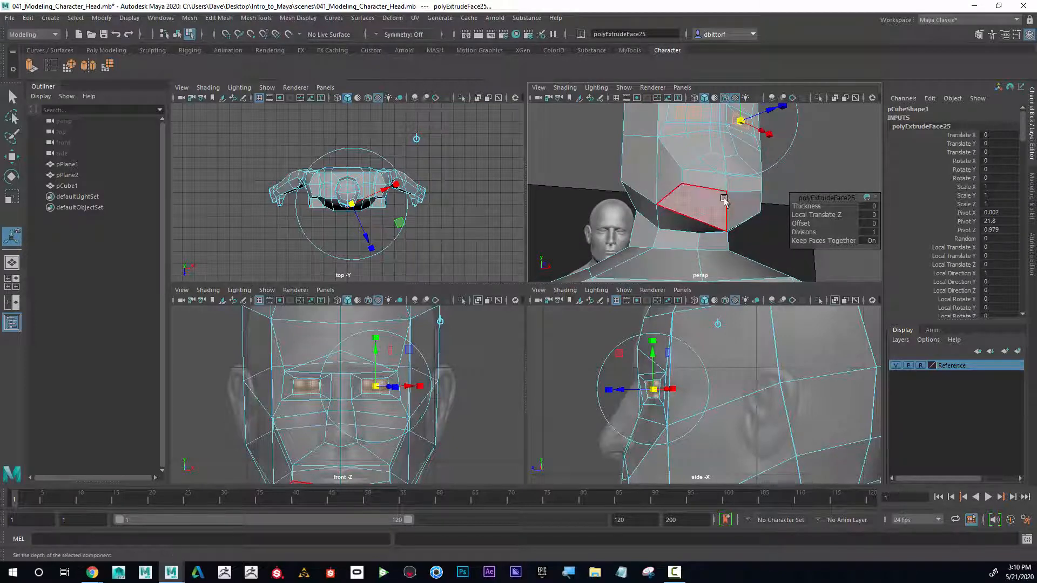
left_click(735, 184)
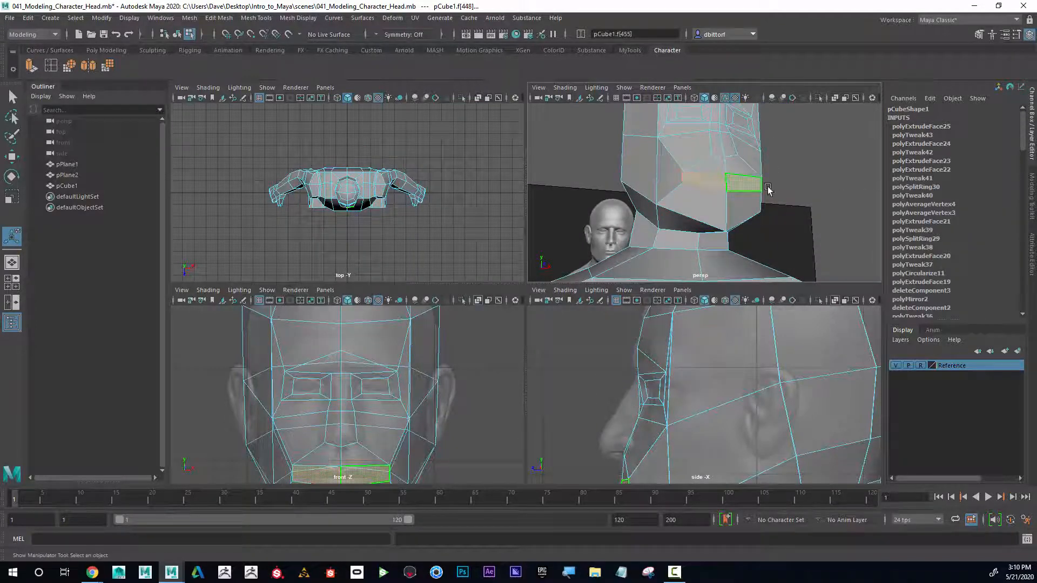
left_click_drag(767, 189, 698, 193, "alt")
left_click_drag(770, 213, 651, 216, "alt")
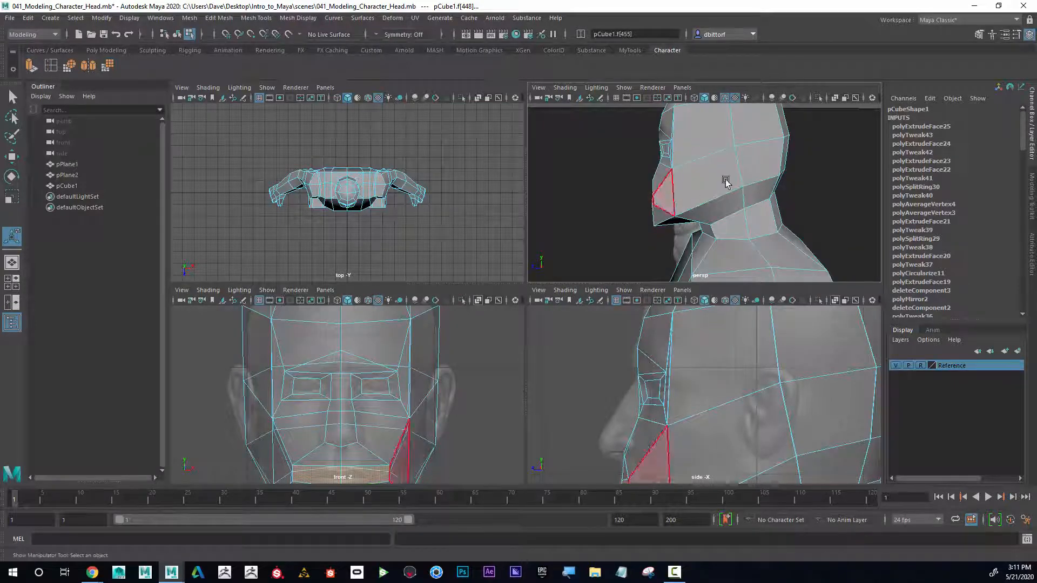
right_click_drag(673, 197, 616, 209, "alt")
left_click_drag(615, 209, 683, 209, "alt")
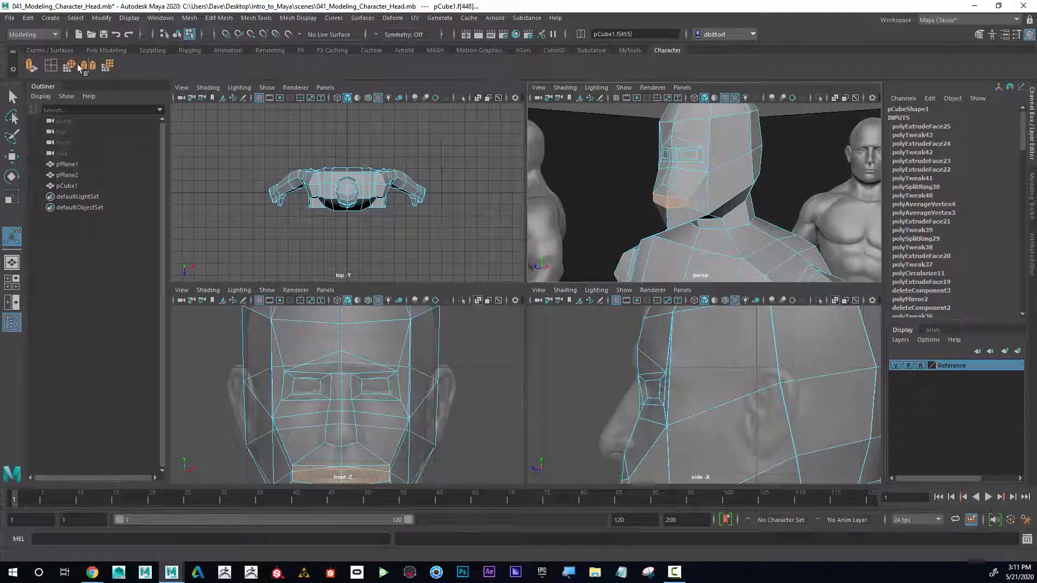
left_click(54, 69)
left_click_drag(585, 167, 643, 192, "alt")
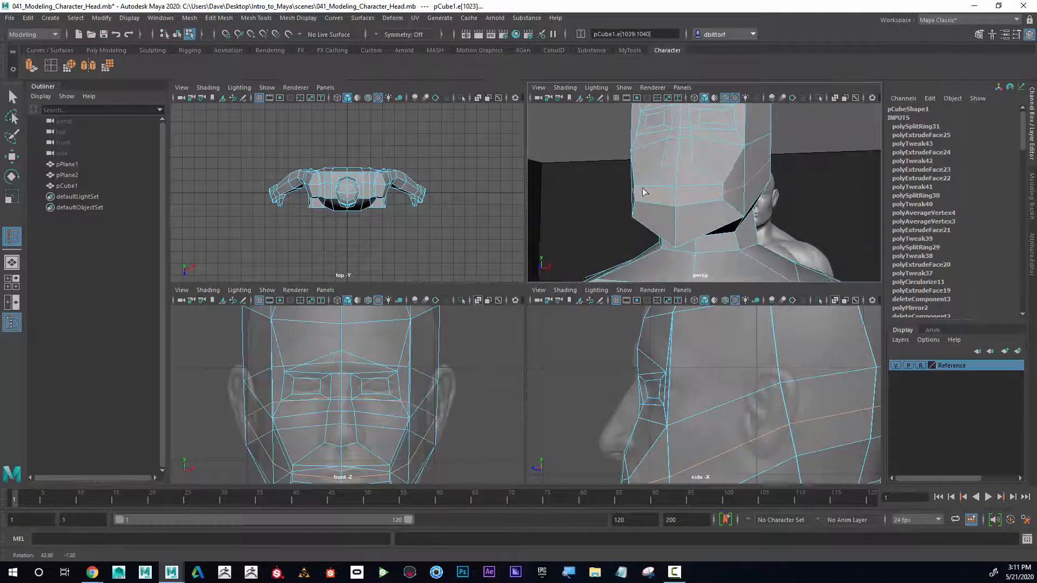
Step: Select the mouth faces and extrude them, pushing the new faces inward to form the mouth opening
left_click(13, 96)
right_click_drag(659, 189, 657, 213)
left_click(655, 196)
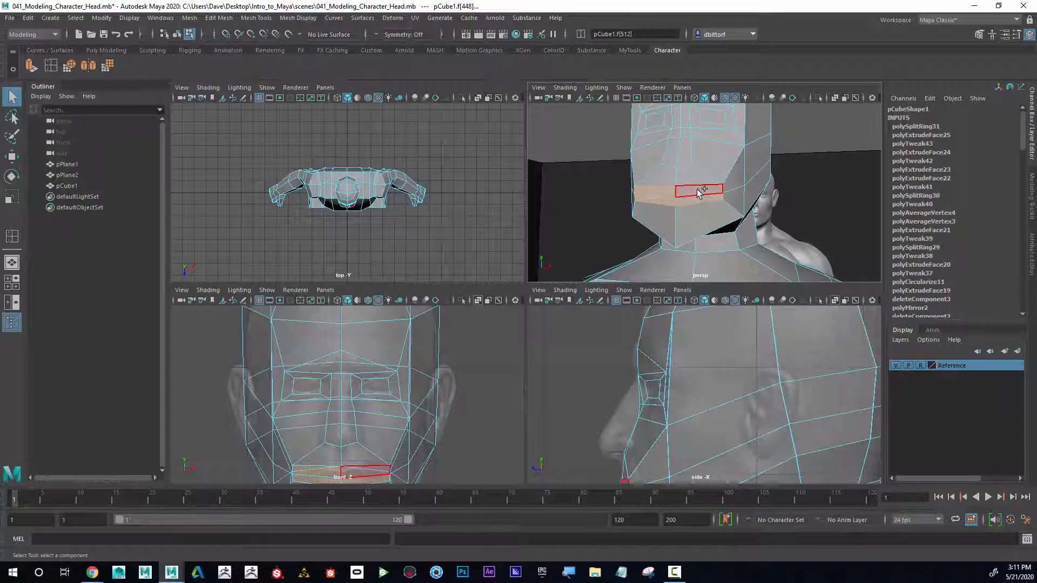
left_click(64, 73)
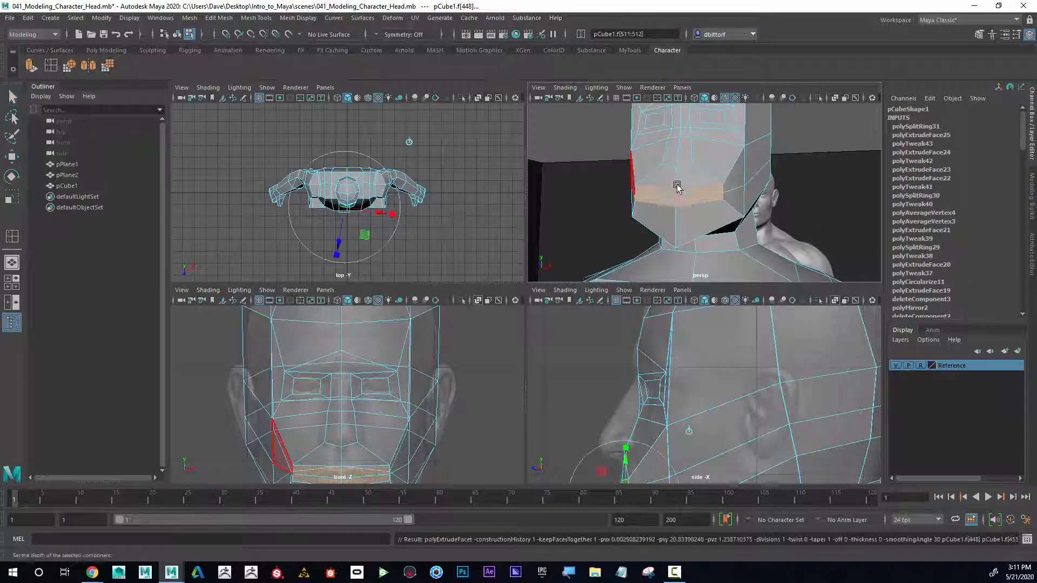
left_click_drag(654, 201, 636, 206)
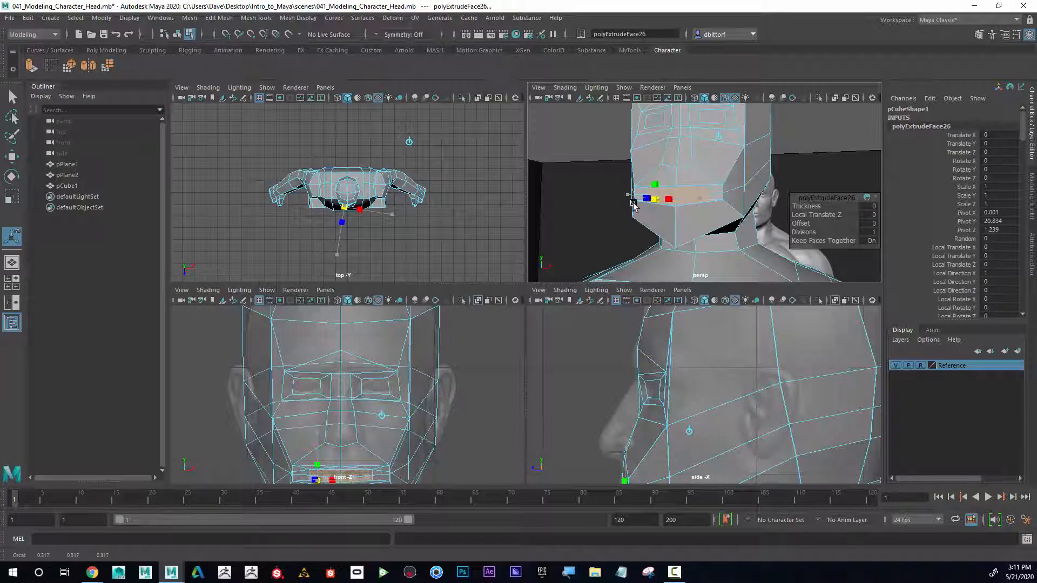
right_click_drag(711, 218, 678, 225, "alt")
left_click_drag(678, 224, 692, 229, "alt")
right_click_drag(722, 175, 760, 157)
left_click(800, 126)
left_click_drag(682, 185, 735, 188, "alt")
key("space")
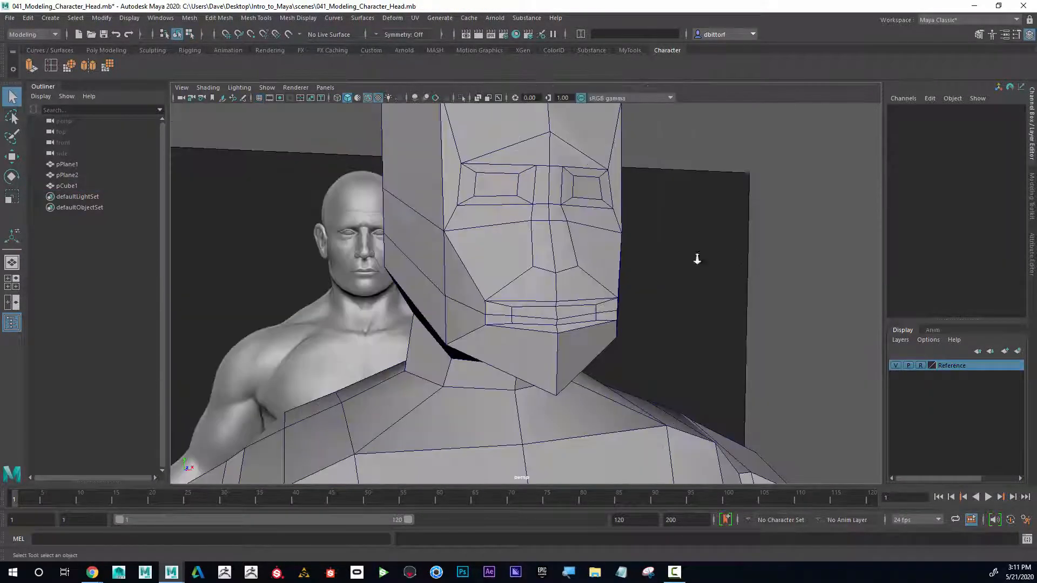
Step: Orbit around the head to inspect the shape of the mouth and nose
right_click_drag(697, 259, 583, 261, "alt")
left_click_drag(487, 263, 405, 266, "alt")
mouse_move(454, 271)
right_mouse_down("alt")
mouse_move(491, 275)
mouse_move(459, 276)
right_mouse_up("alt")
left_click_drag(454, 276, 501, 283, "alt")
right_click_drag(502, 284, 570, 286, "alt")
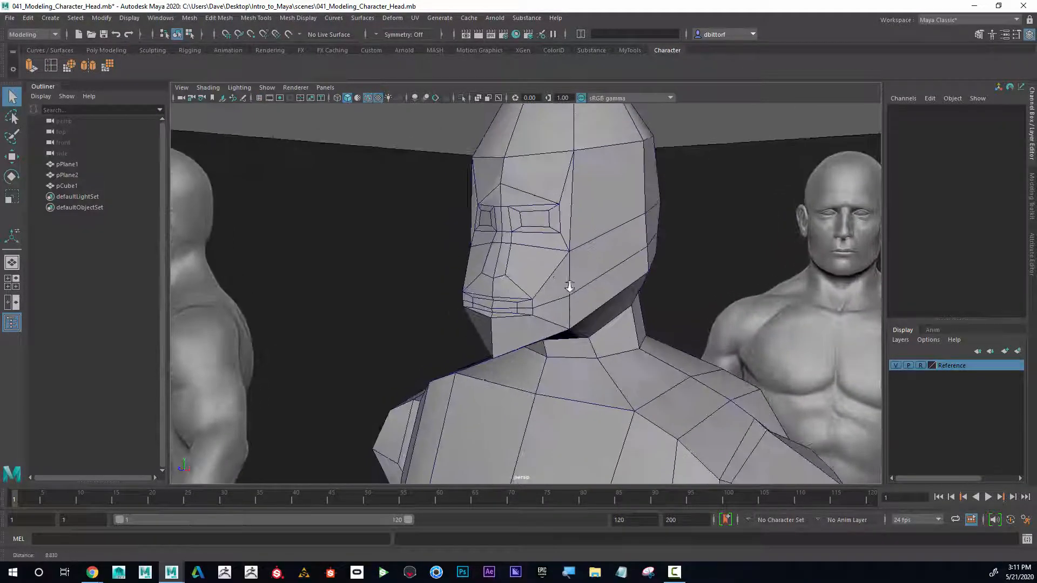
left_click_drag(570, 286, 629, 274, "alt")
right_click_drag(567, 303, 607, 310, "alt")
left_click_drag(489, 287, 508, 296, "alt")
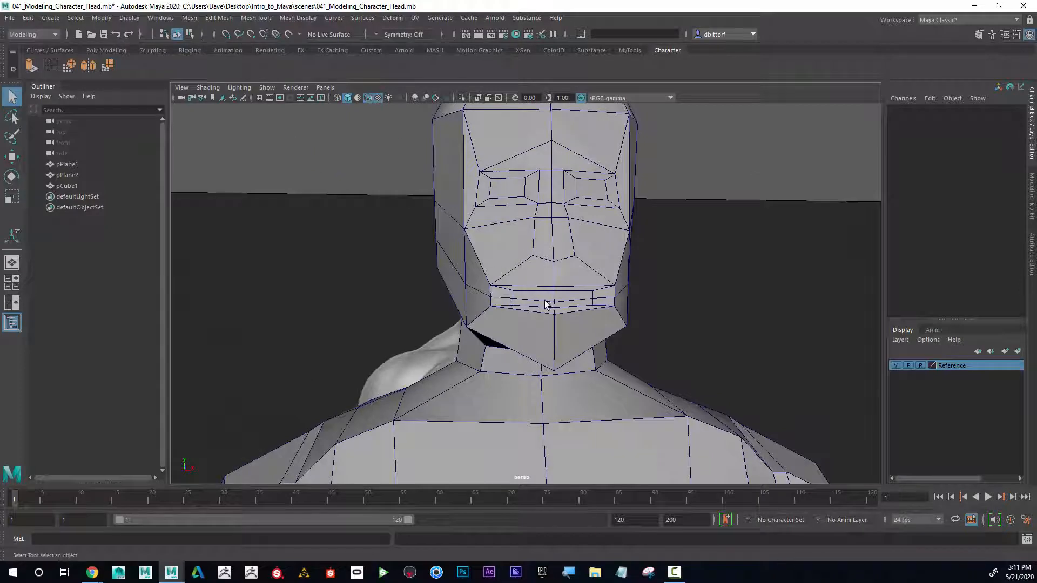
Step: Switch to vertex selection and turn on Object X symmetry for the mesh
right_click_drag(545, 305, 543, 248)
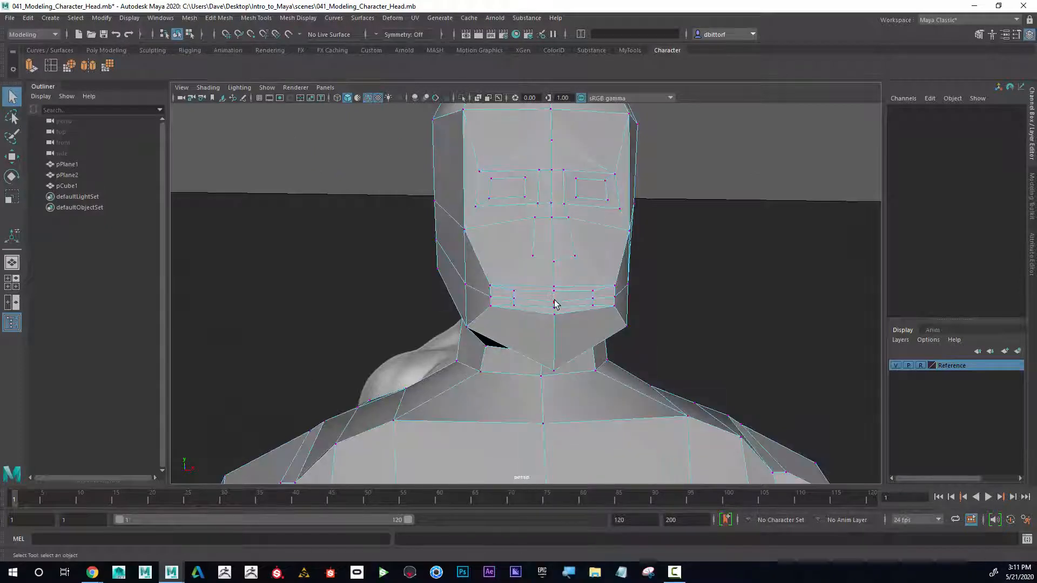
left_click(555, 304)
key("w")
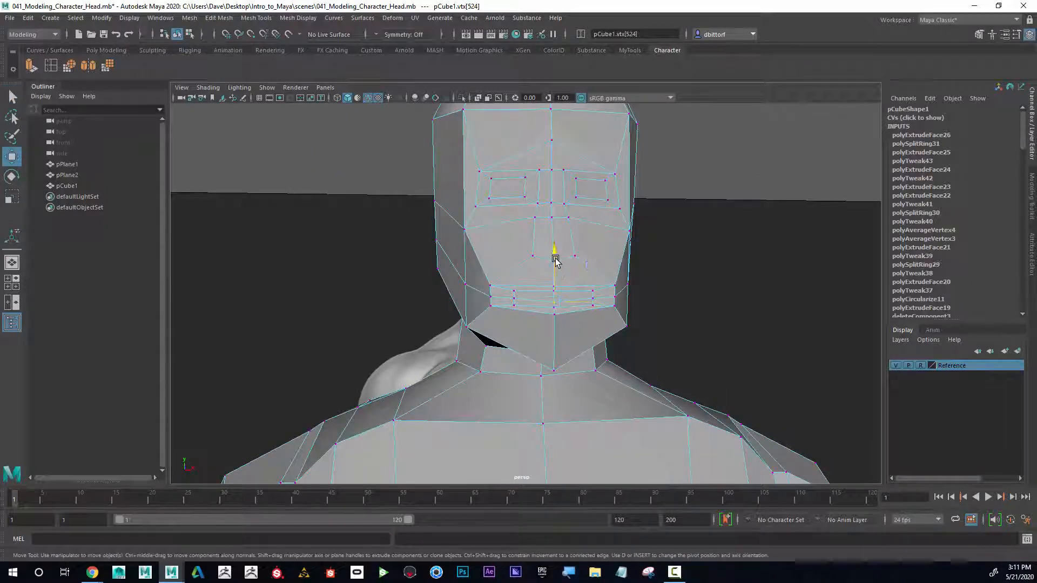
left_click_drag(561, 273, 535, 319, "alt")
left_click(525, 304)
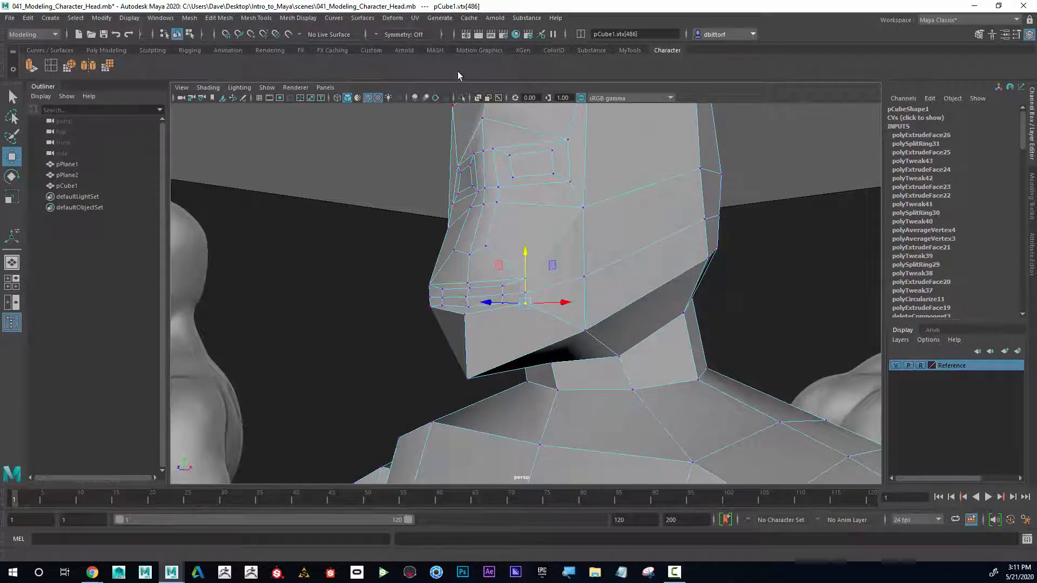
left_click(398, 34)
left_click(395, 51)
left_click_drag(526, 254, 527, 259)
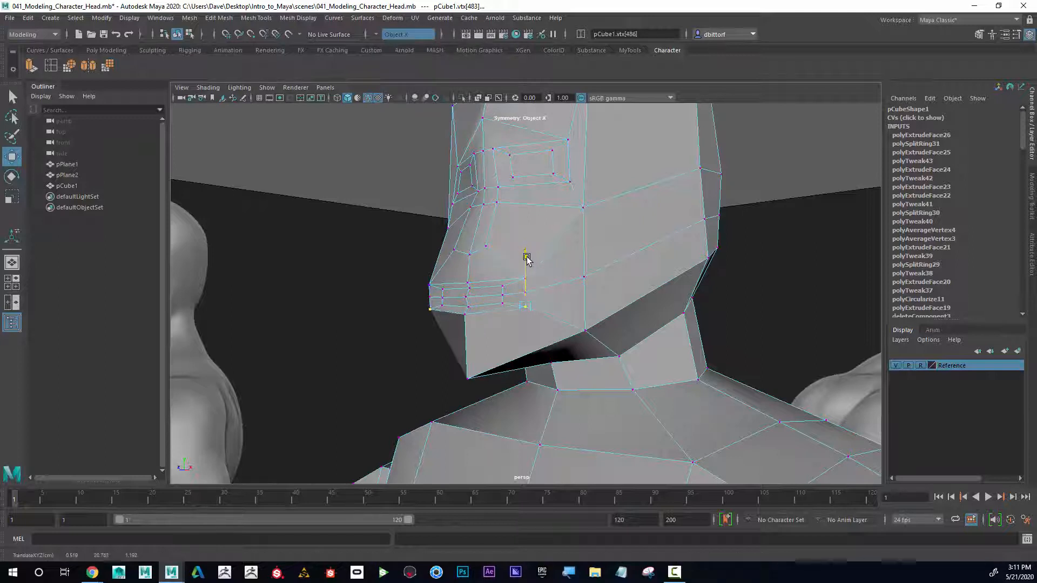
left_click(400, 254)
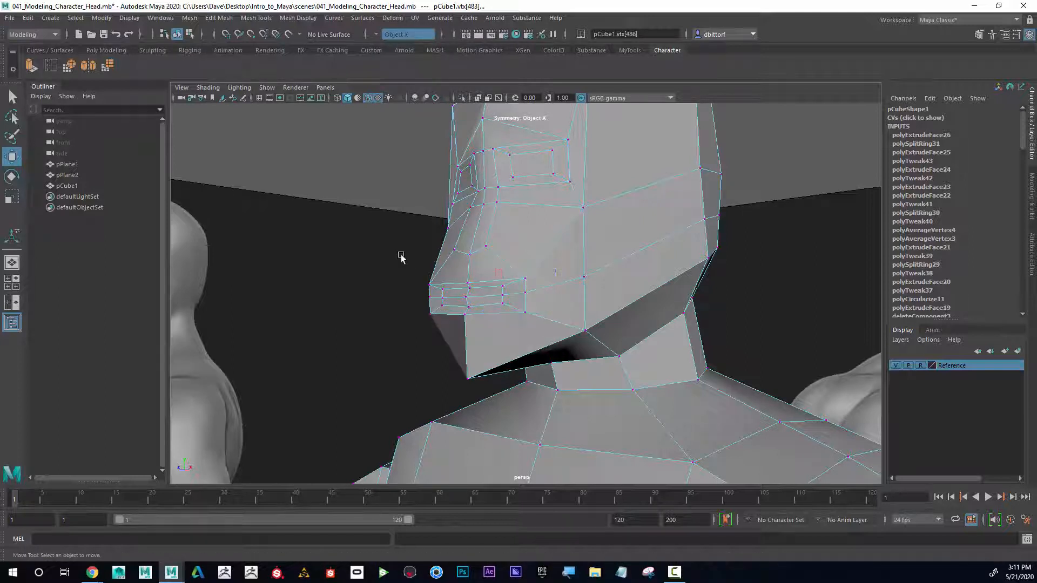
Step: Select the vertex at the jaw corner and move it downward
left_click(525, 279)
left_click_drag(526, 261, 647, 307)
left_click(562, 228)
left_click(601, 298)
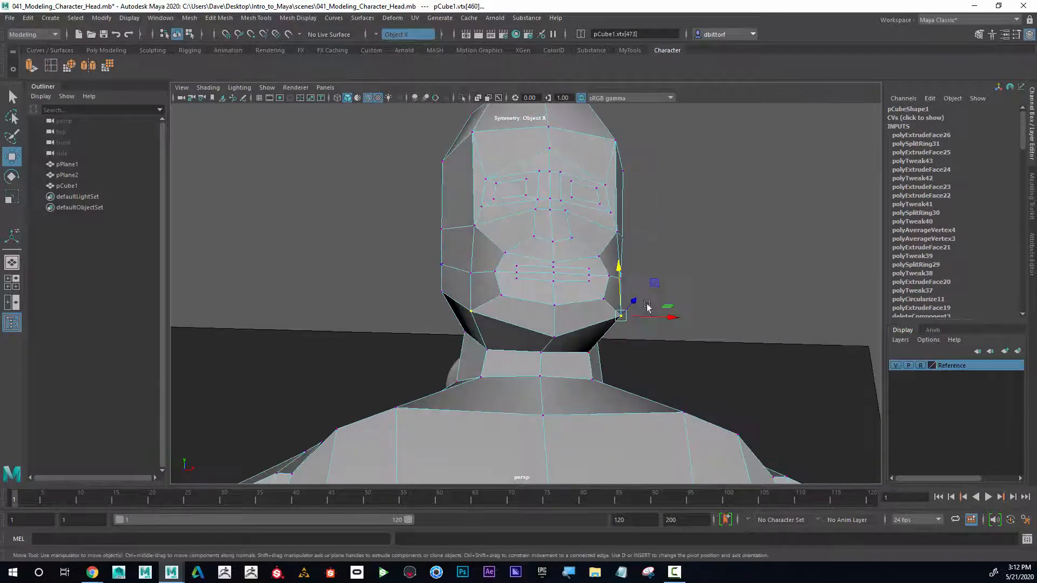
left_click_drag(620, 268, 614, 298)
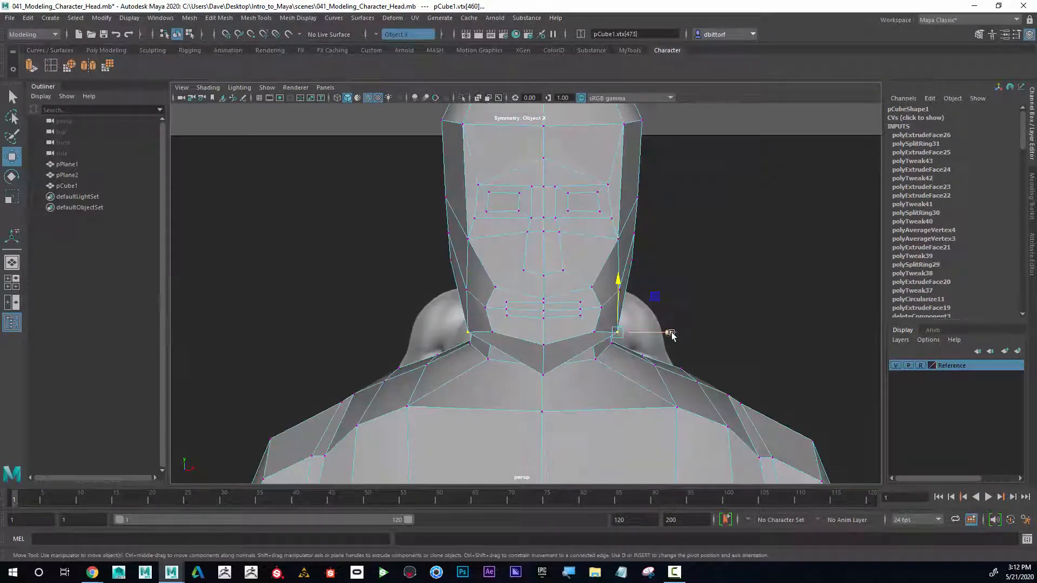
left_click_drag(672, 332, 562, 304)
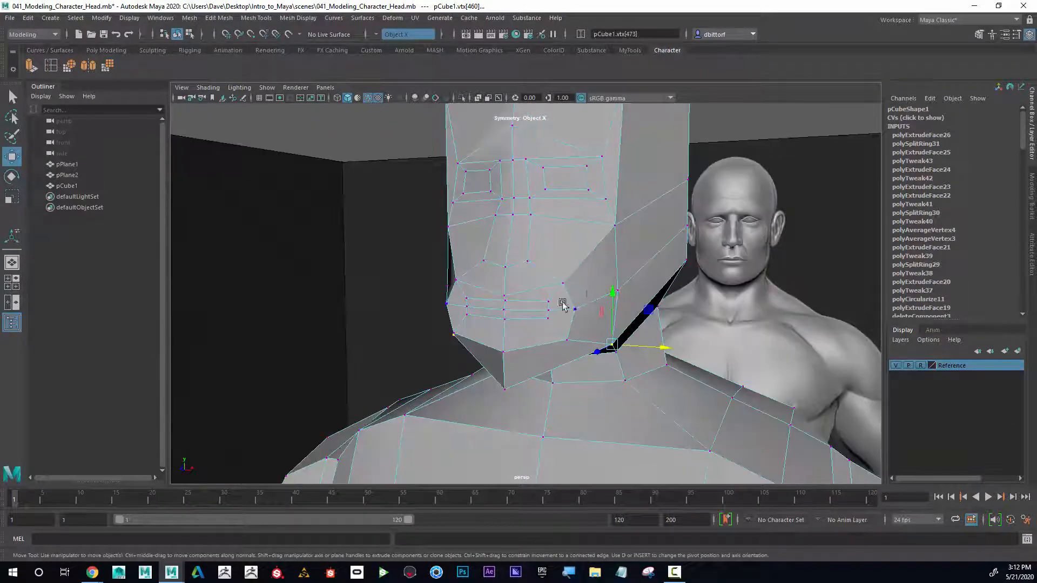
Step: Select the cheek vertex beside the nose and adjust its height
left_click(503, 293)
left_click_drag(503, 282, 505, 268)
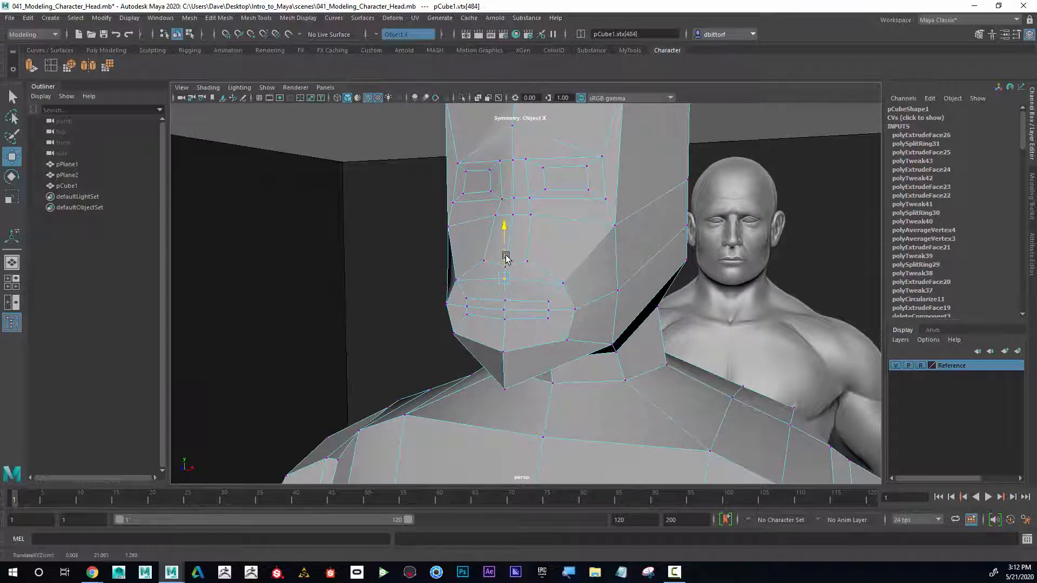
left_click_drag(544, 304, 519, 287, "alt")
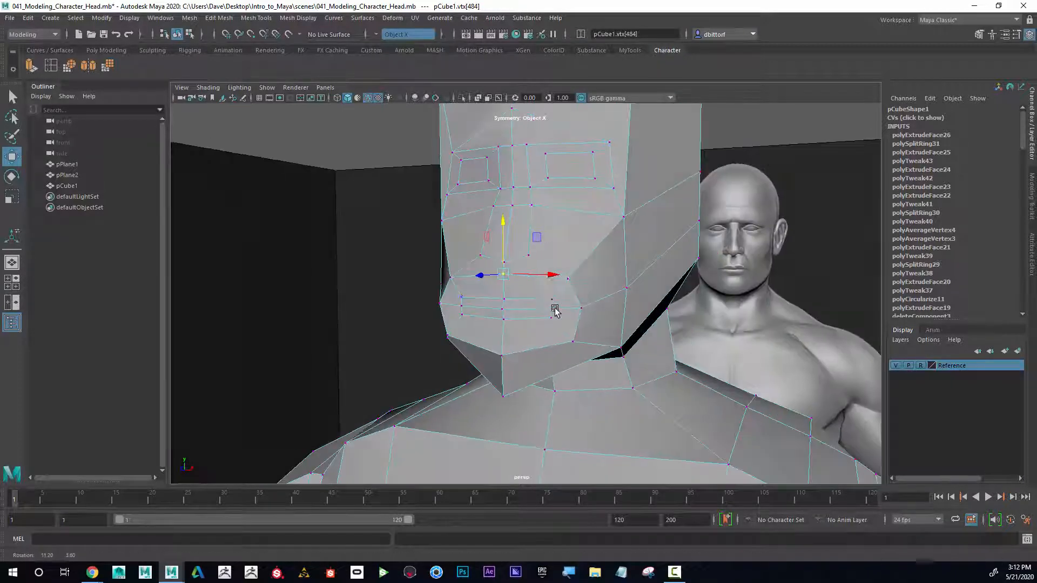
left_click_drag(528, 334, 512, 327, "alt")
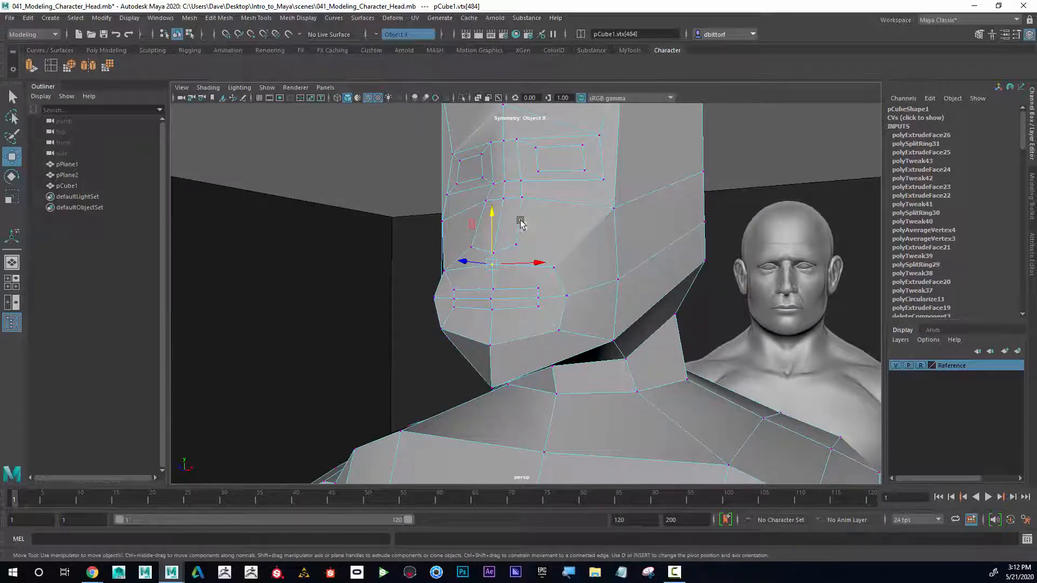
left_click_drag(491, 221, 500, 260, "alt")
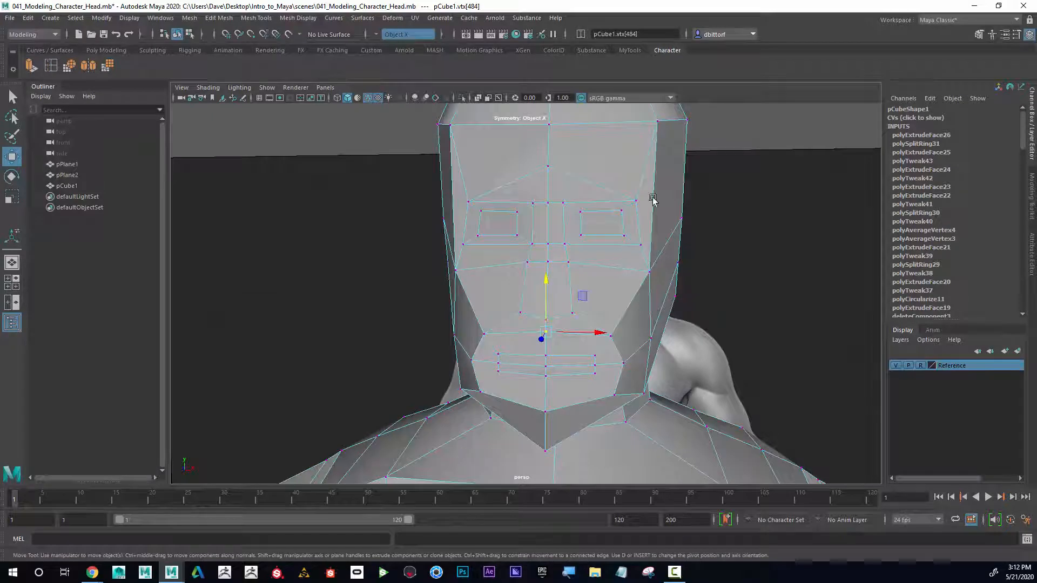
Step: Select the top corner vertex above the forehead and move it down
mouse_move(476, 165)
left_mouse_down("alt")
mouse_move(507, 213)
mouse_move(479, 167)
left_mouse_up("alt")
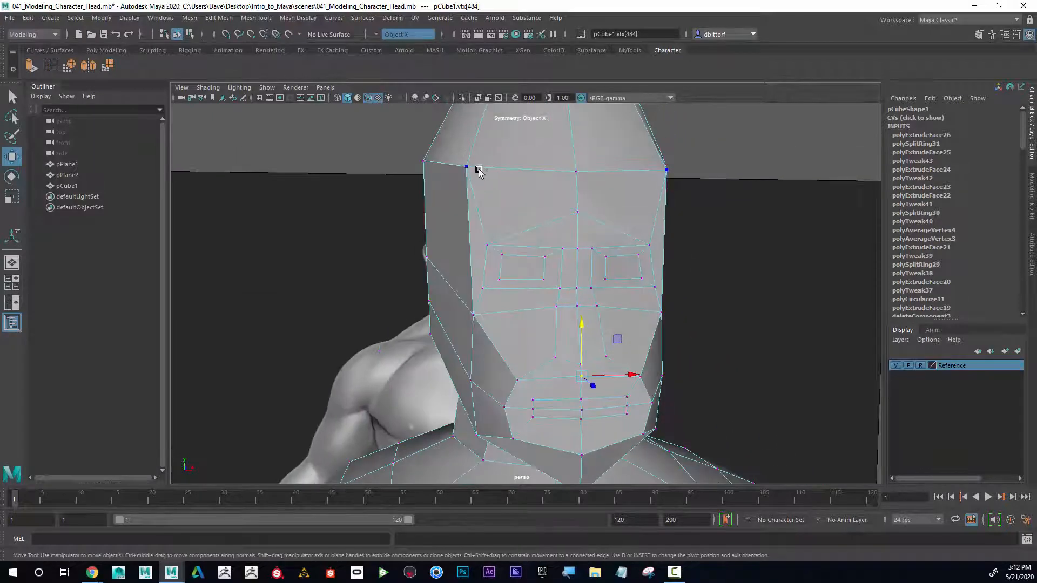
left_click(475, 168)
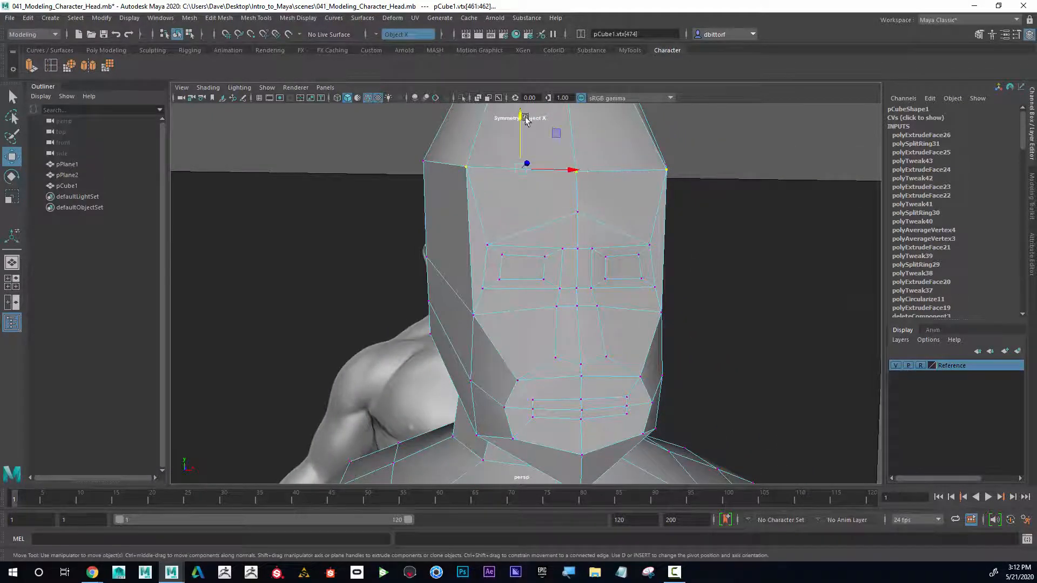
left_click_drag(526, 119, 529, 140)
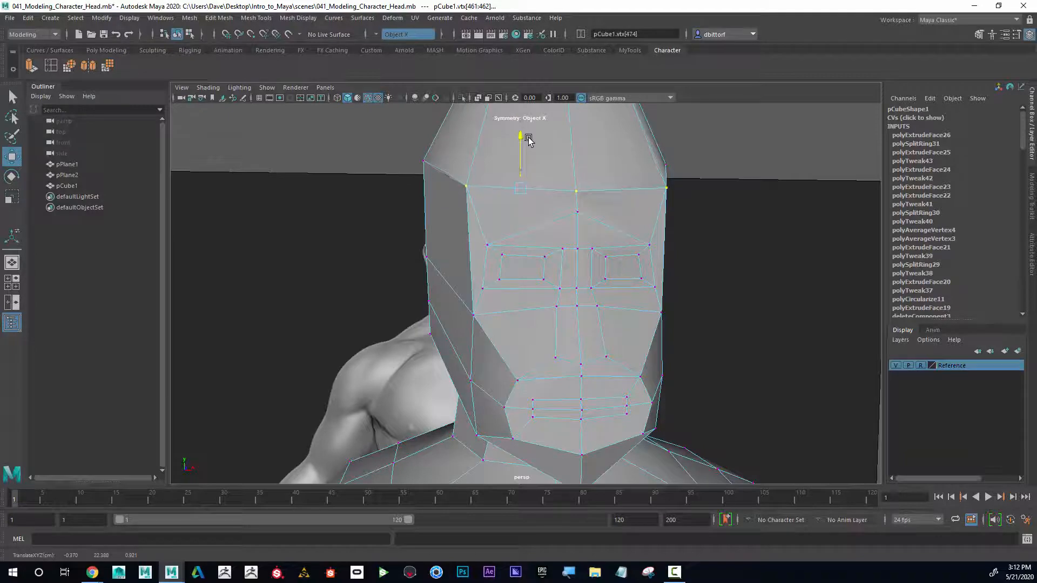
left_click(467, 190)
left_click_drag(466, 147, 468, 178)
Step: Select vertices at the top back of the skull and reposition them to round the cranium
left_click_drag(683, 182, 622, 181, "alt")
scroll(622, 181, "down", 4)
left_click_drag(677, 199, 592, 209, "alt")
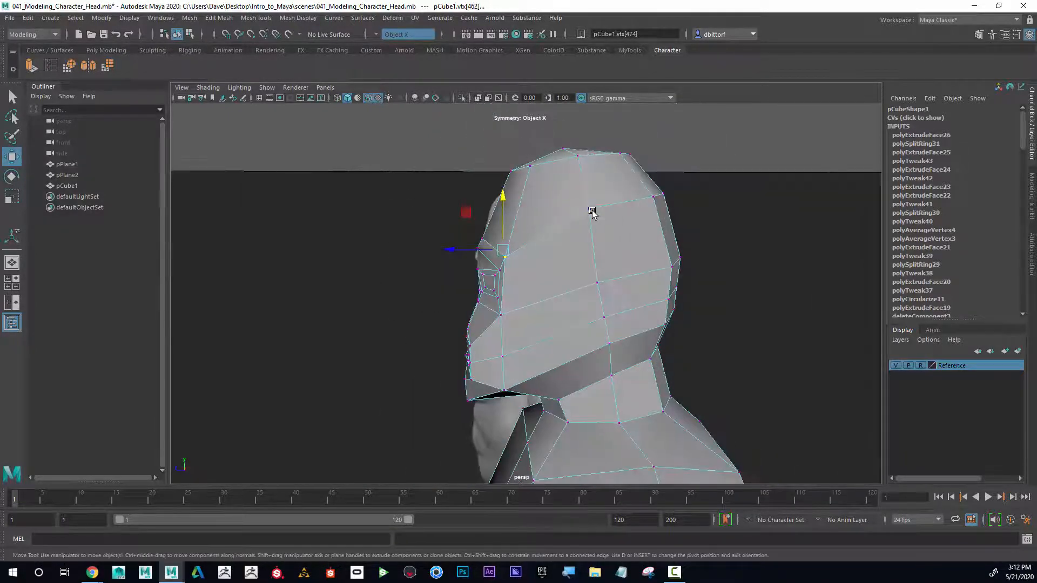
left_click(591, 209)
left_click_drag(654, 204, 690, 216, "alt")
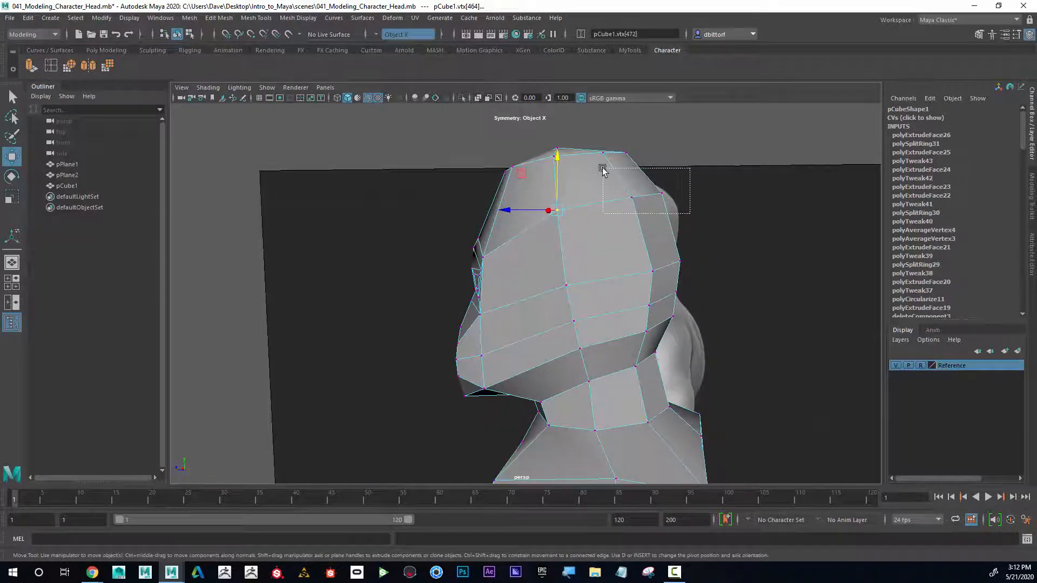
left_click_drag(603, 170, 603, 171)
left_click_drag(755, 204, 801, 203, "alt")
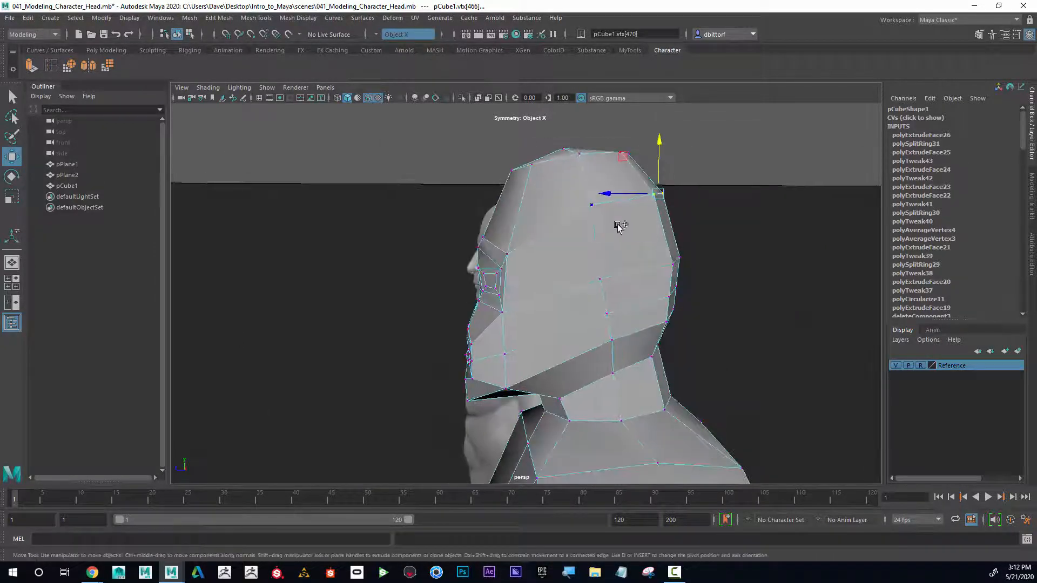
left_click(592, 207)
left_click_drag(728, 254, 589, 196, "alt")
left_click_drag(632, 146, 642, 169)
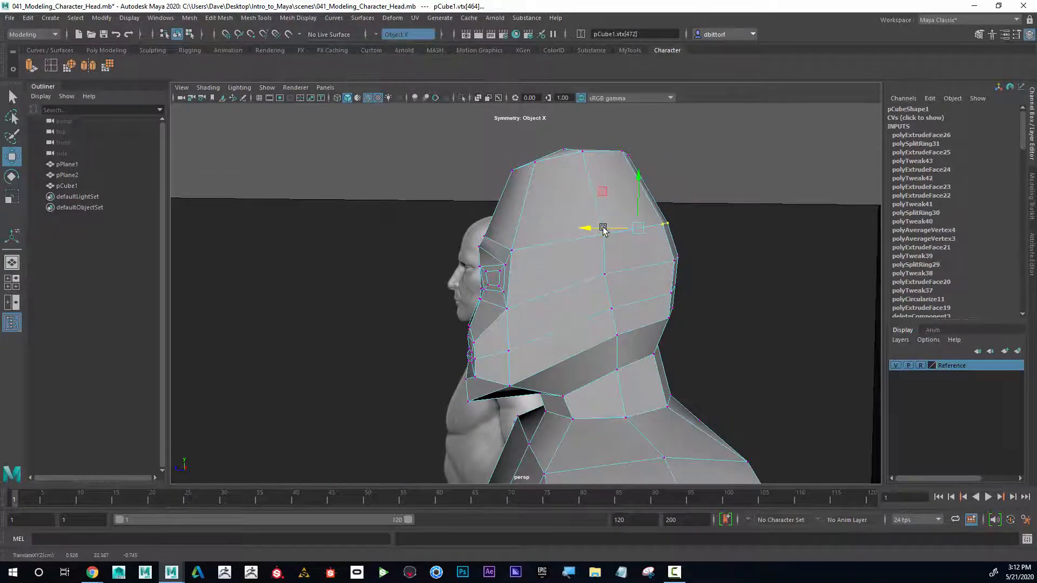
left_click_drag(603, 229, 394, 162, "alt")
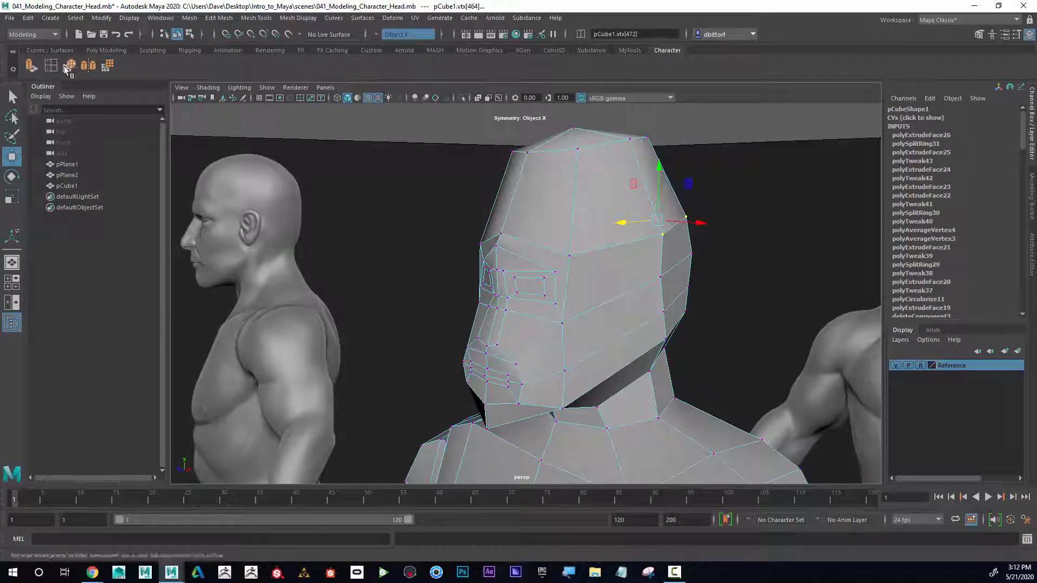
Step: Insert an edge loop running over the top of the skull
left_click_drag(575, 199, 575, 200)
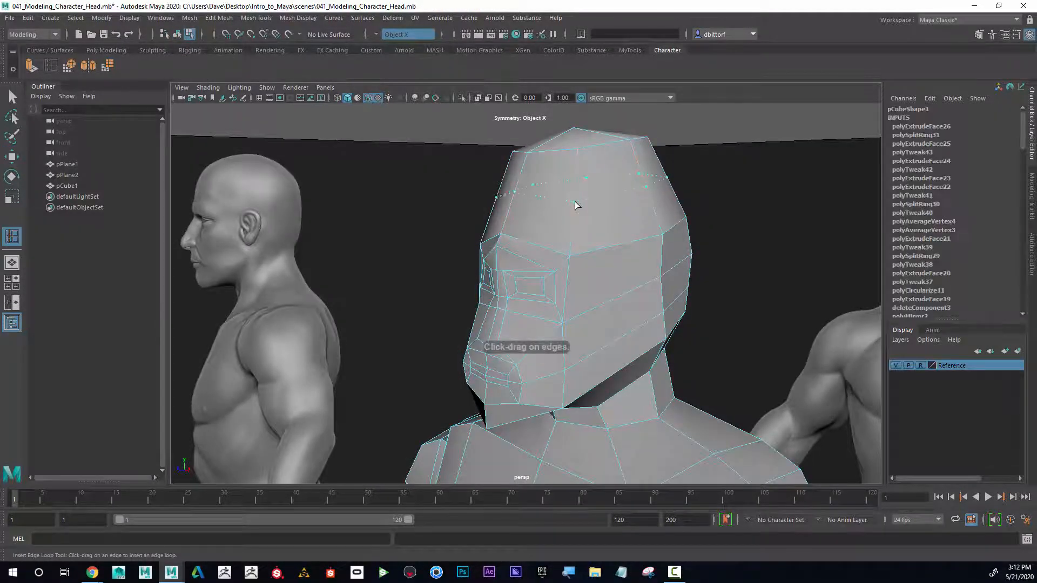
left_click_drag(643, 213, 505, 200, "alt")
key("space")
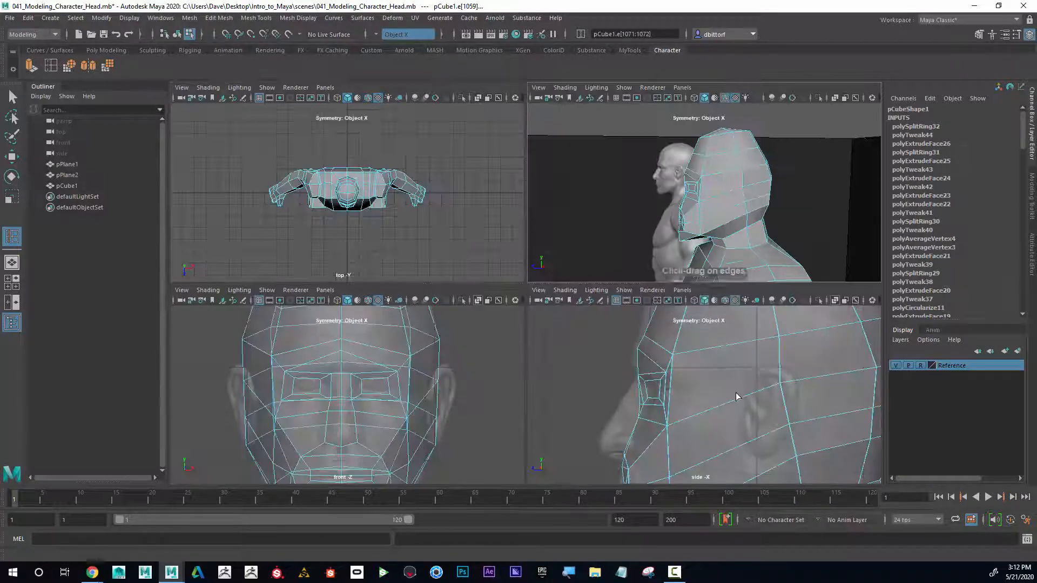
middle_click_drag(698, 391, 653, 461, "alt")
left_click(12, 199)
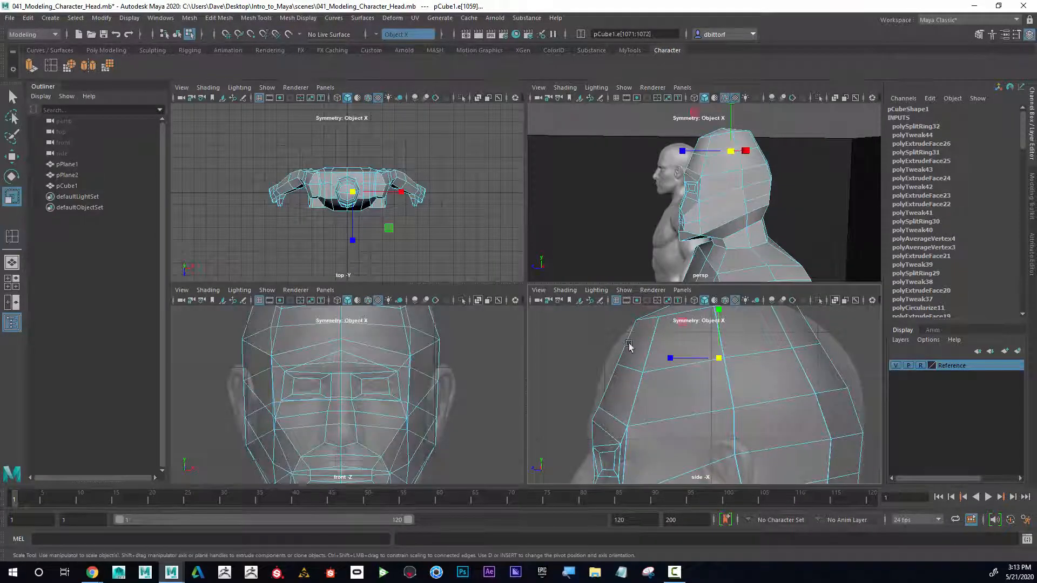
left_click_drag(673, 359, 670, 361)
key("ctrl+z")
right_click_drag(782, 275, 782, 353)
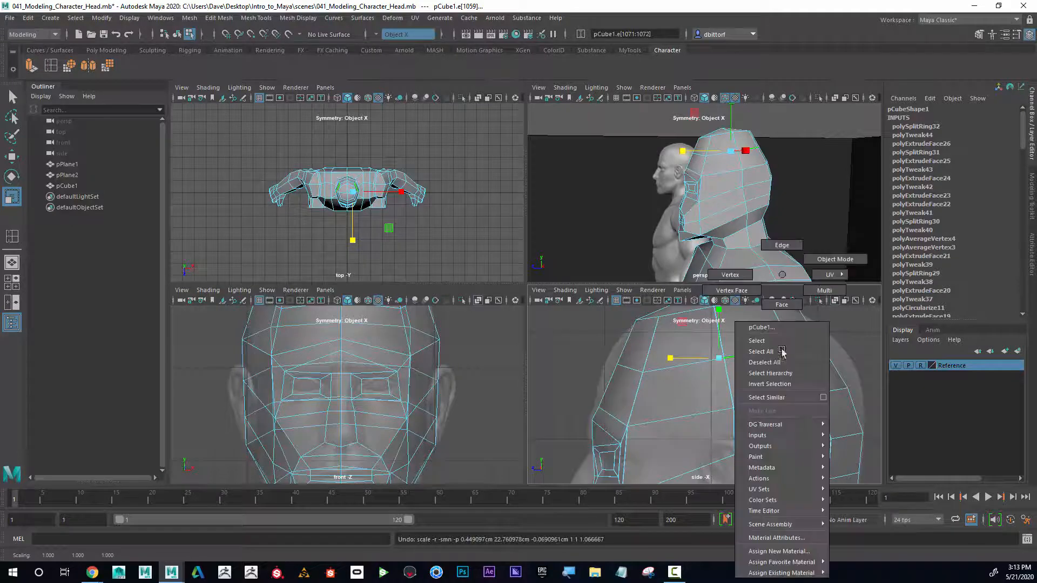
right_click_drag(780, 260, 781, 254)
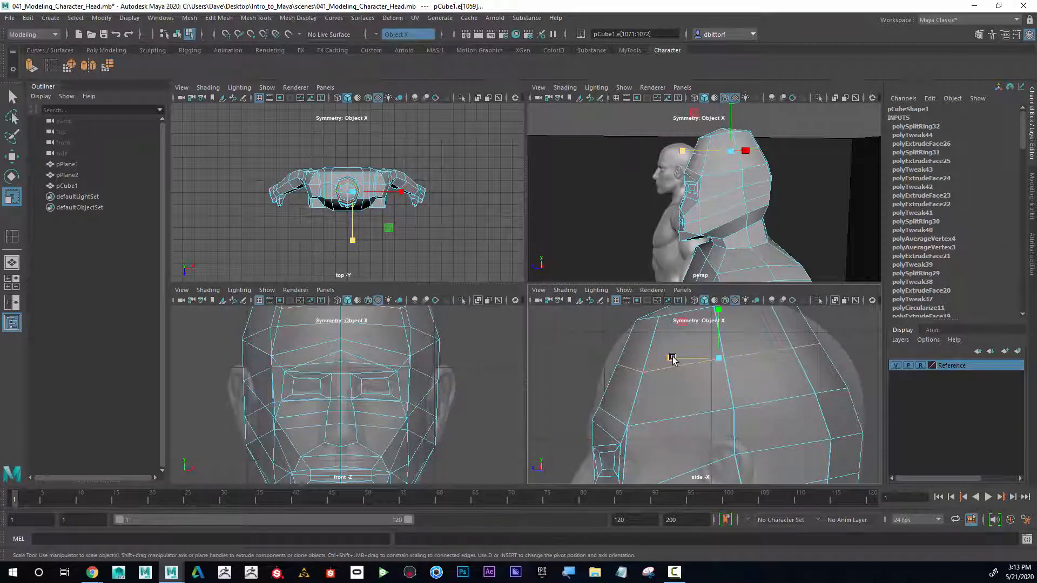
left_click_drag(672, 360, 672, 364)
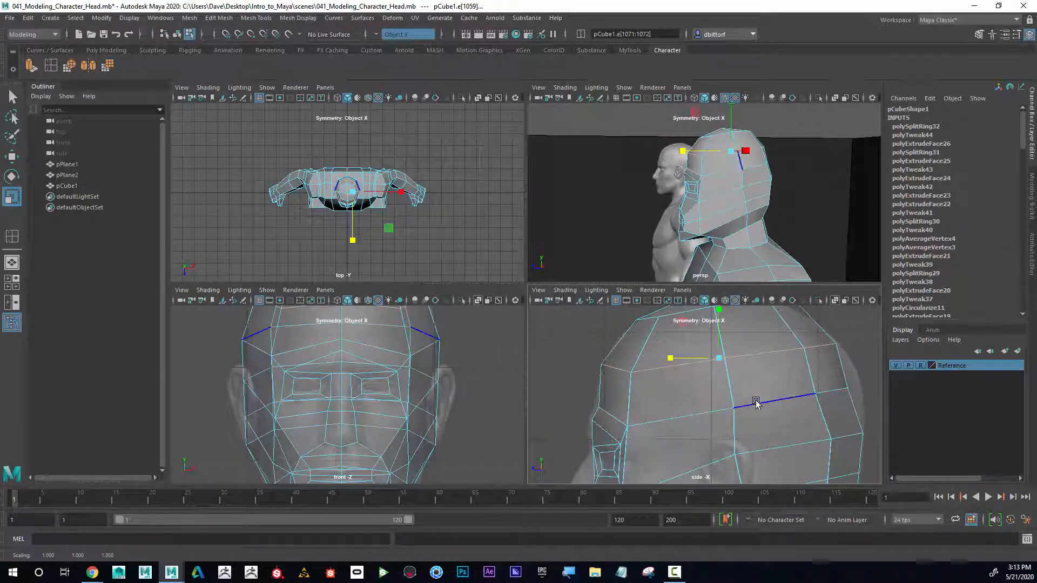
Step: Select a vertex at the back of the skull and move it to round out the back of the head
right_click_drag(834, 396, 778, 280)
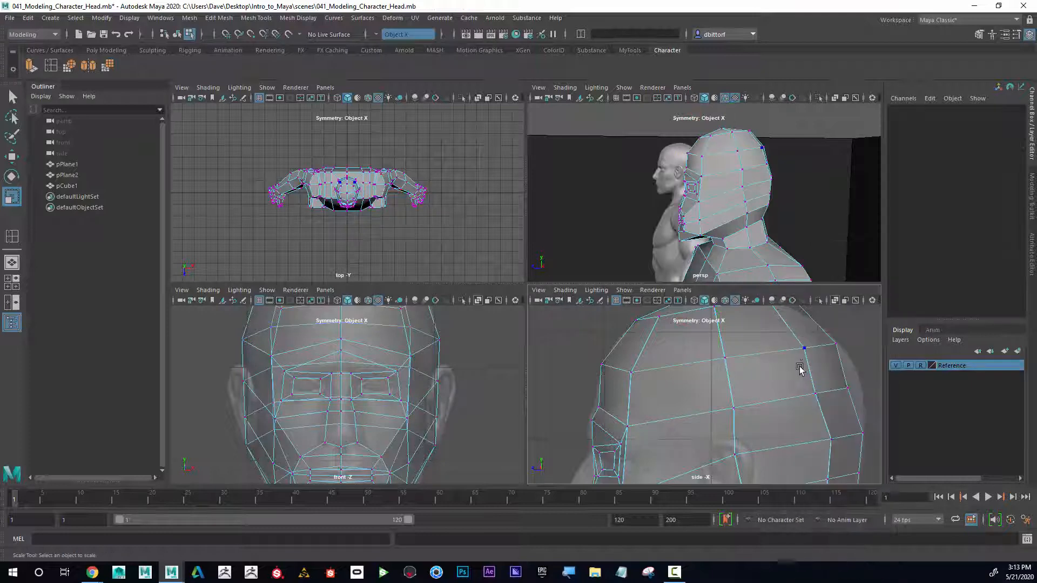
middle_click_drag(832, 392, 760, 391, "alt")
left_click_drag(798, 406, 798, 406)
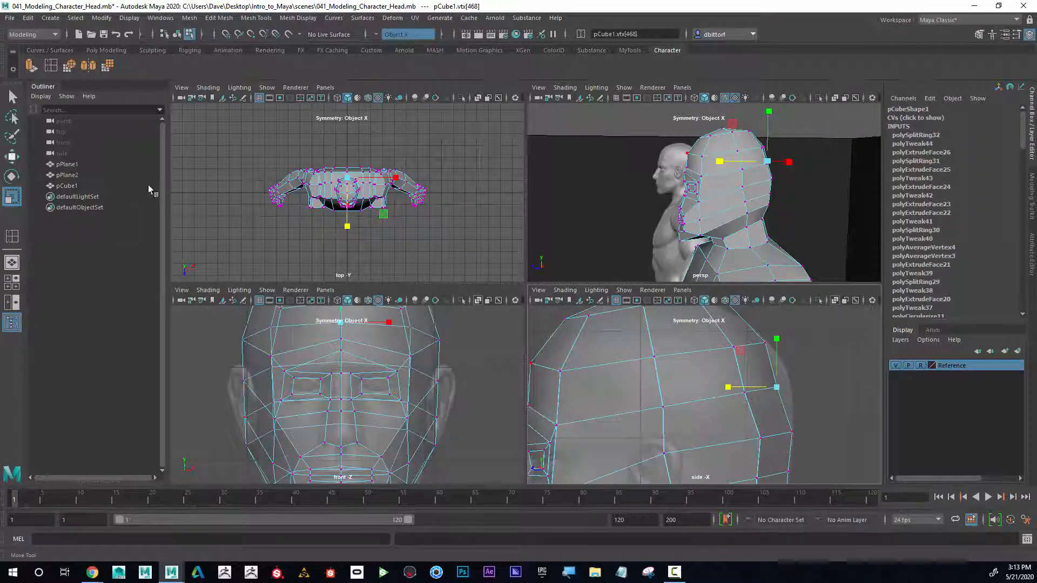
key("w")
left_click_drag(736, 388, 735, 388)
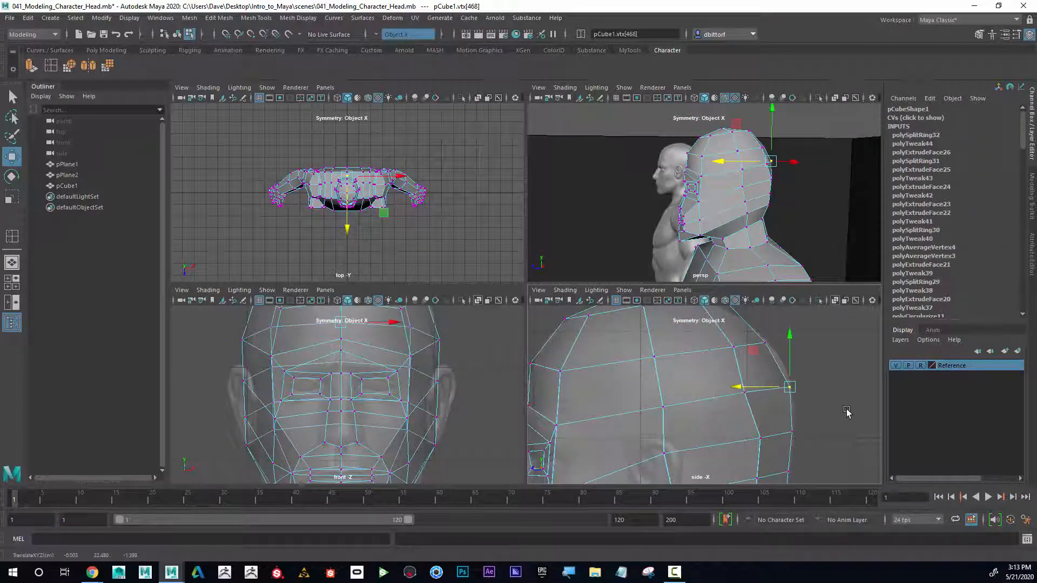
mouse_move(847, 411)
right_mouse_down("alt")
mouse_move(731, 407)
mouse_move(843, 414)
right_mouse_up("alt")
middle_click_drag(777, 409, 789, 374, "alt")
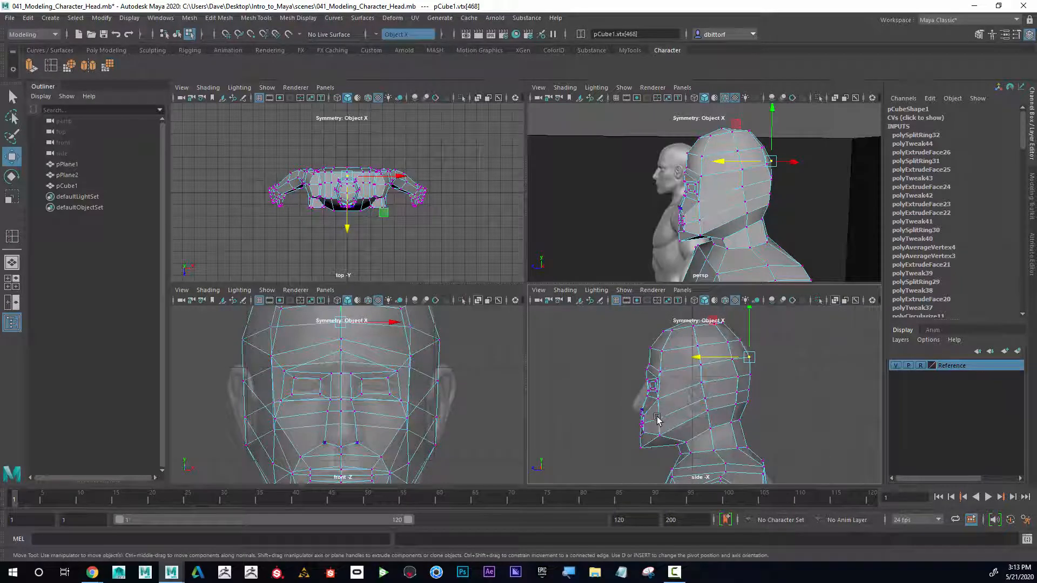
middle_click_drag(658, 420, 685, 387, "alt")
Step: Select the faces on both sides of the nose and extrude them outward with a local translate Z of 0.236
key("space")
mouse_move(609, 280)
left_mouse_down("alt")
mouse_move(642, 315)
mouse_move(603, 290)
left_mouse_up("alt")
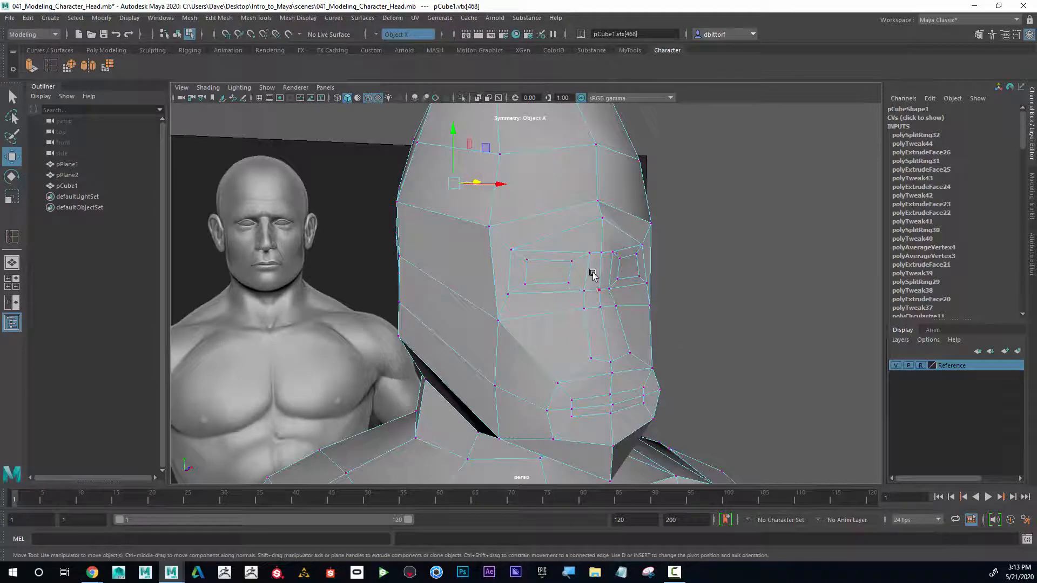
right_click(593, 275)
left_click(593, 303)
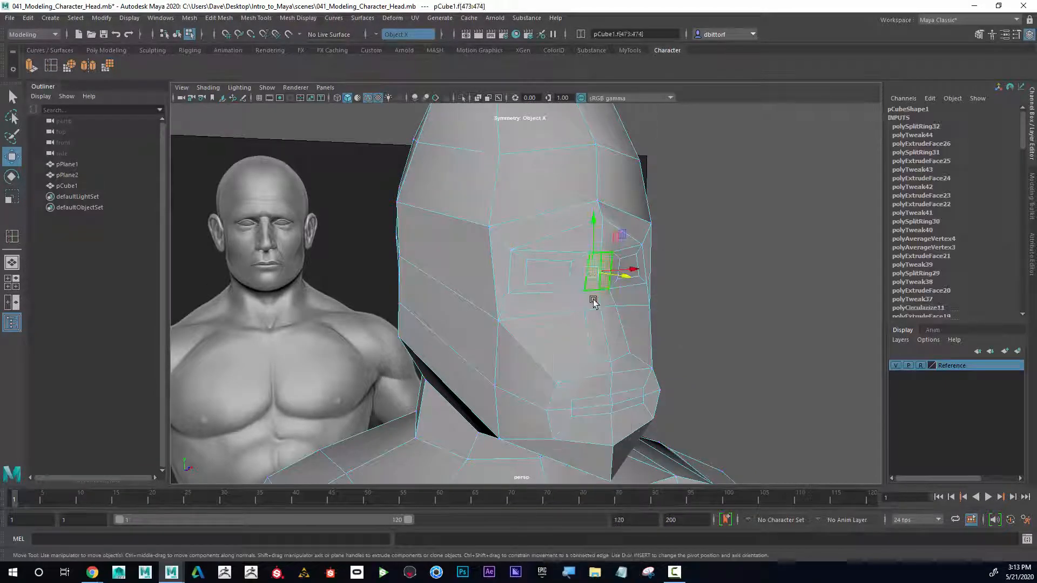
left_click(594, 302)
left_click_drag(690, 343, 481, 272, "alt")
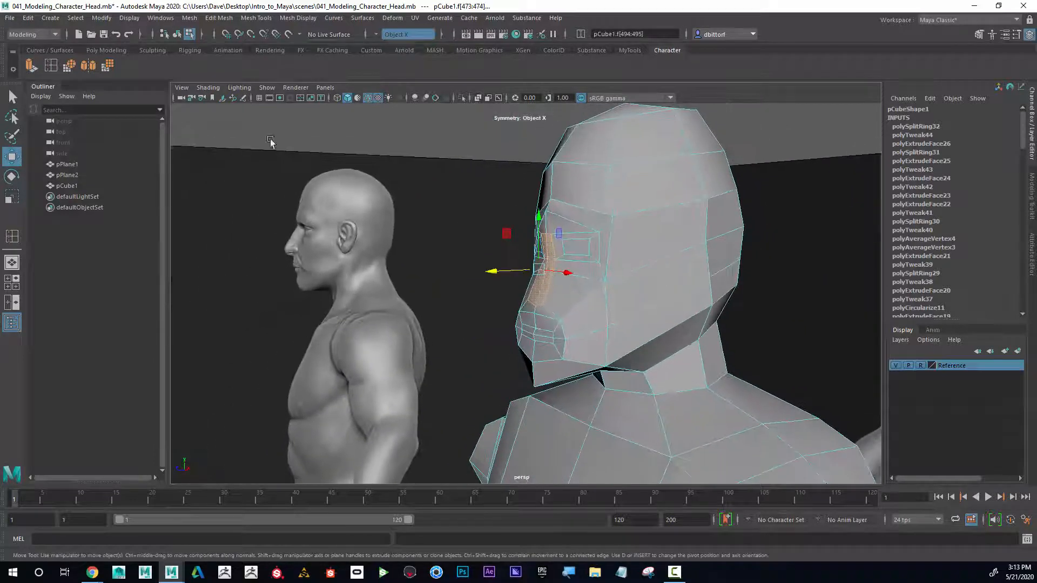
key("ctrl+e")
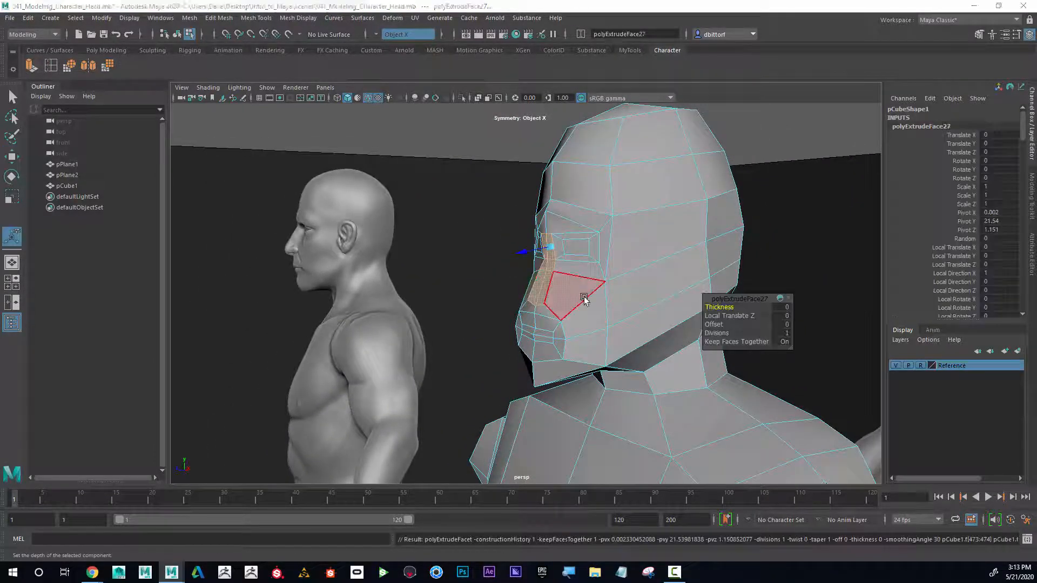
key("space")
left_click_drag(643, 360, 630, 359)
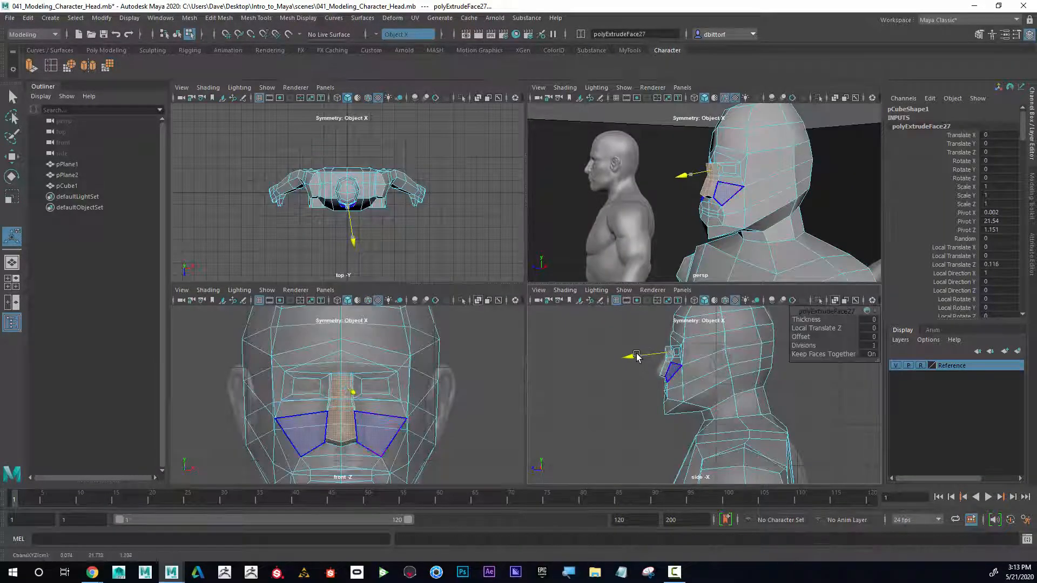
key("space")
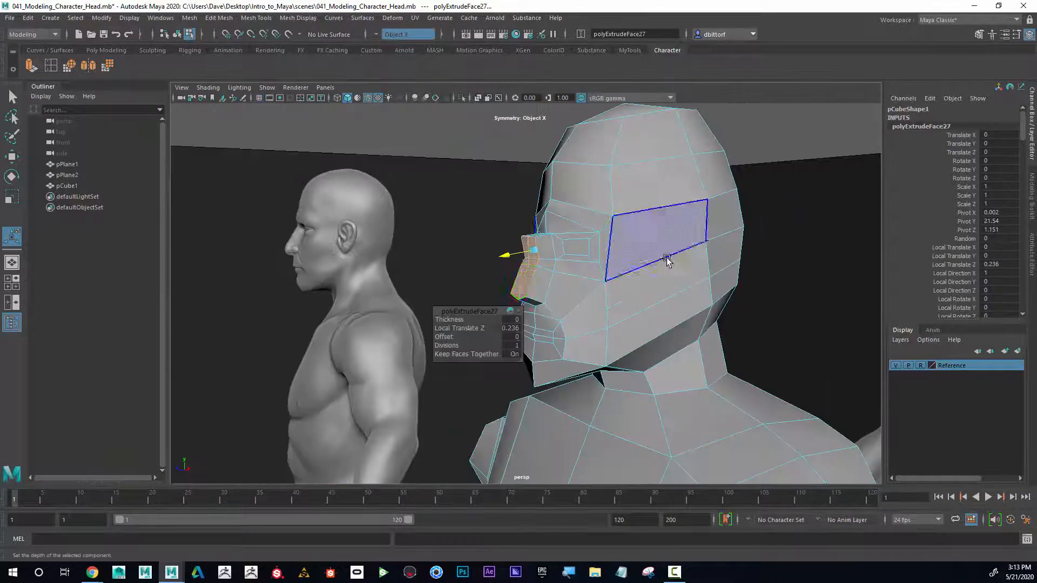
left_click_drag(666, 259, 622, 254, "alt")
Step: Select vertices along the nose bridge in side view and apply Average Vertices several times to smooth them
key("space")
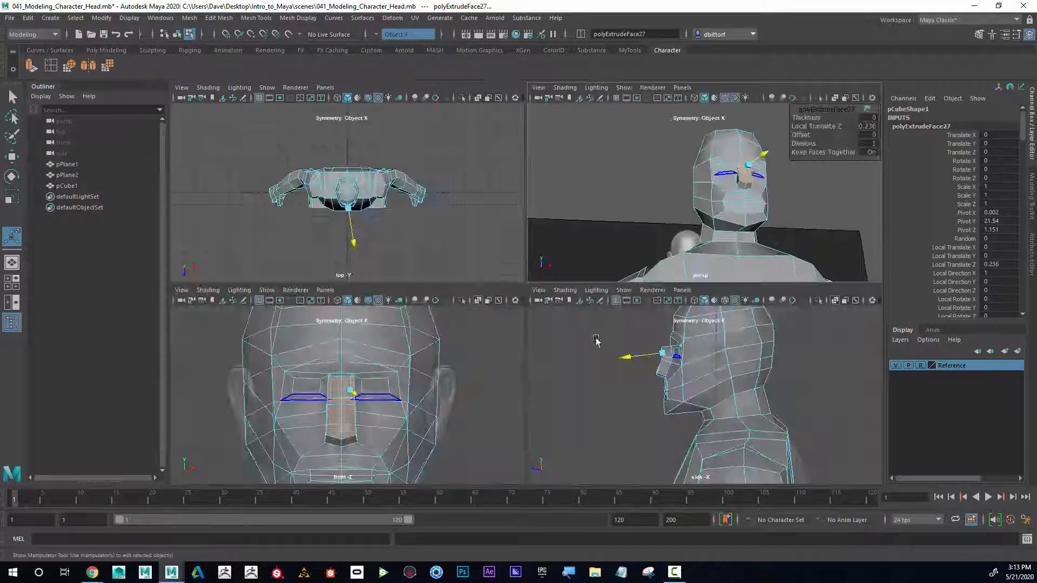
key("space")
middle_click_drag(390, 297, 476, 332, "alt")
right_click_drag(476, 332, 649, 290, "alt")
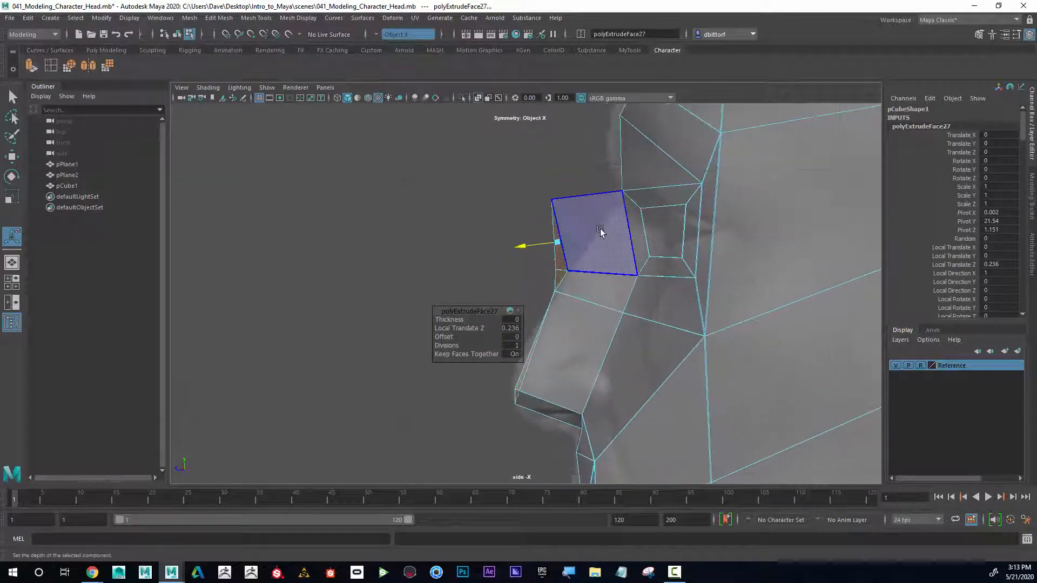
right_click_drag(597, 230, 552, 227)
left_click_drag(521, 162, 574, 232)
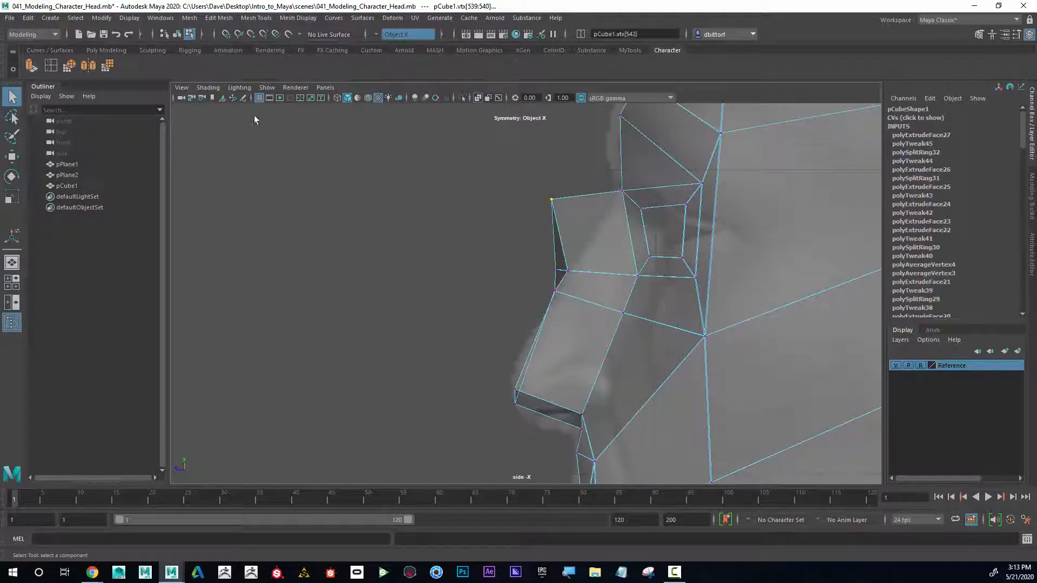
left_click(106, 65)
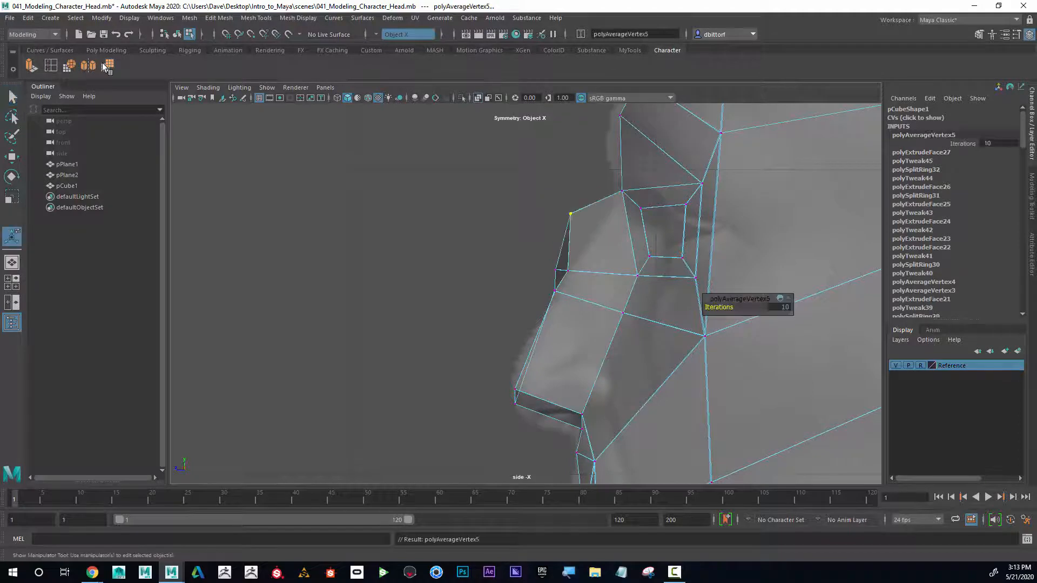
left_click(106, 65)
left_click(106, 65)
left_click_drag(514, 251, 574, 296)
left_click(106, 65)
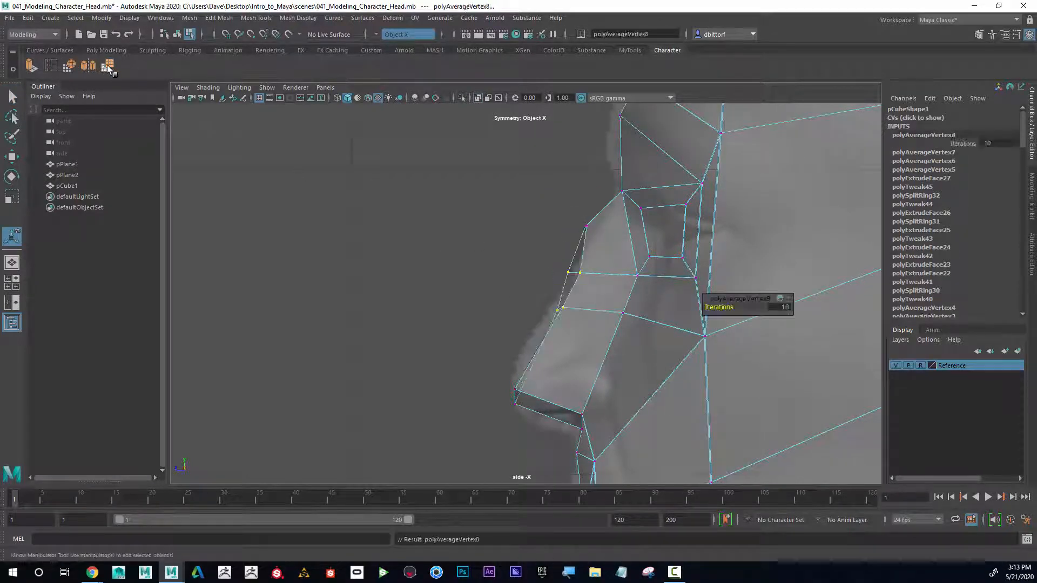
left_click_drag(526, 403, 539, 413)
Step: Select vertices around the nose from the perspective view and average them again repeatedly
key("space")
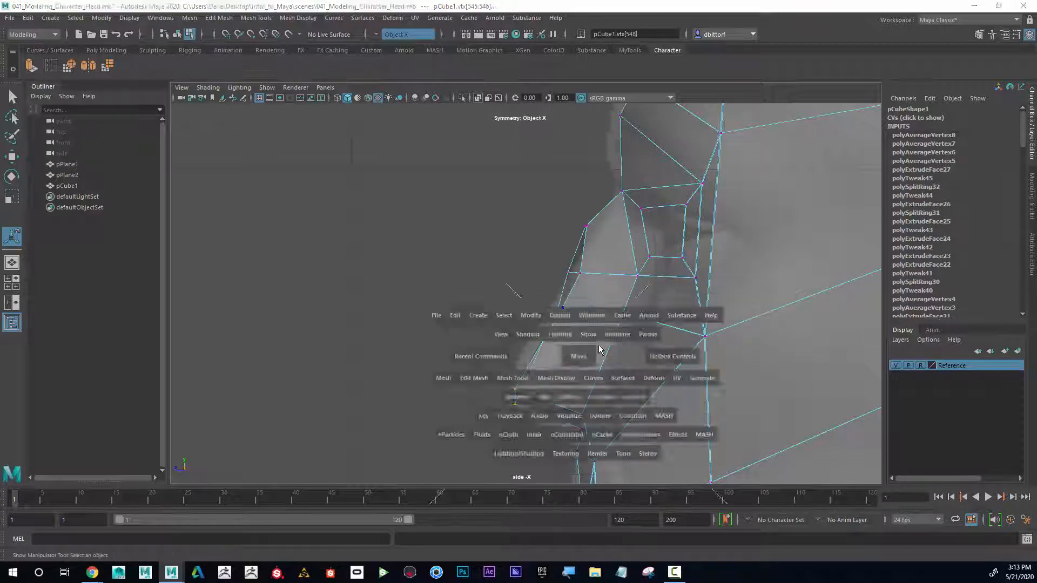
left_click_drag(756, 187, 831, 211, "alt")
right_click_drag(689, 203, 864, 203, "alt")
left_click_drag(864, 203, 761, 188, "alt")
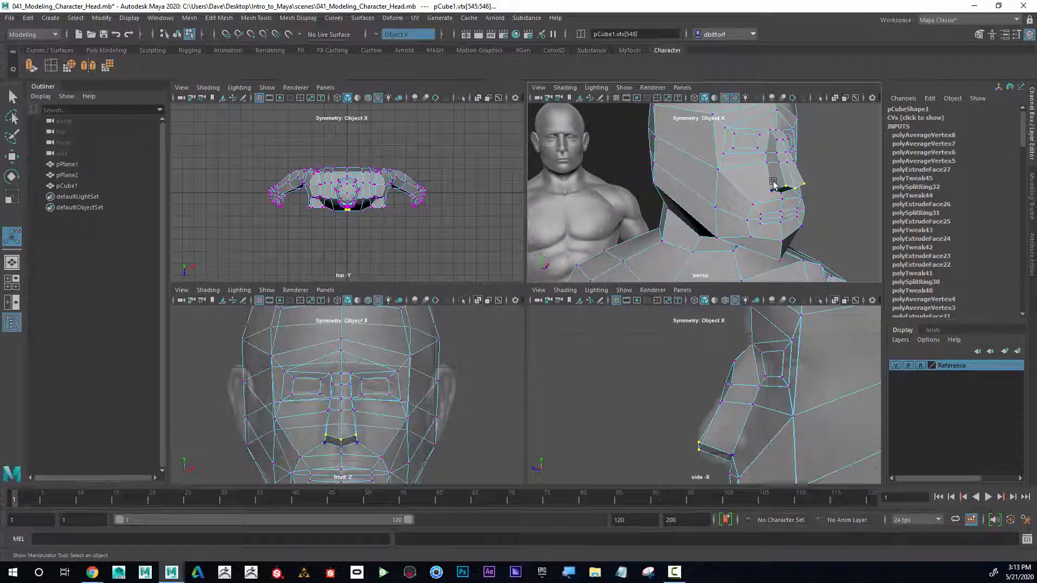
key("space")
left_click_drag(690, 201, 598, 236, "alt")
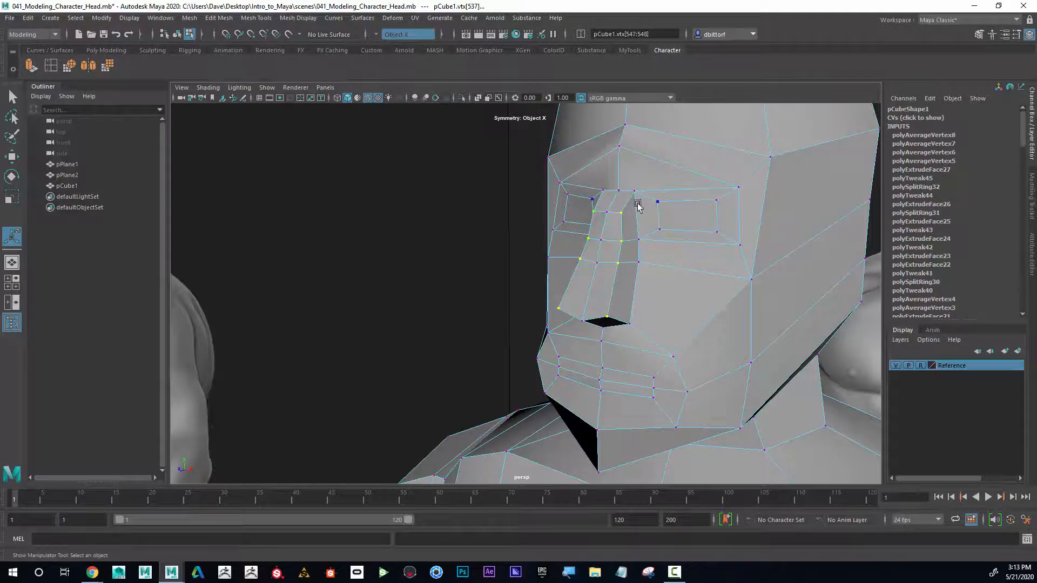
left_click(108, 66)
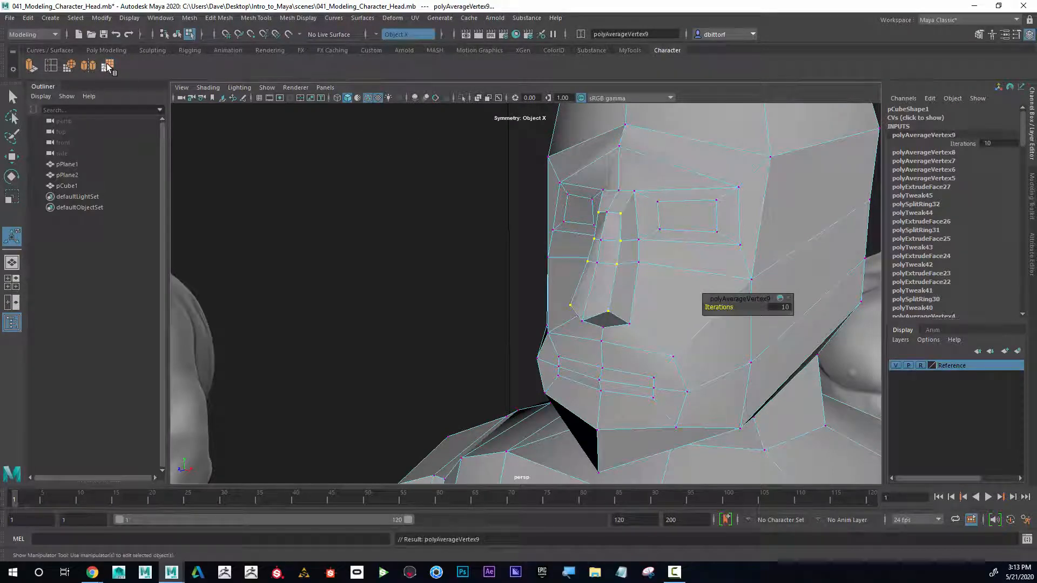
left_click(108, 65)
left_click_drag(519, 232, 637, 230, "alt")
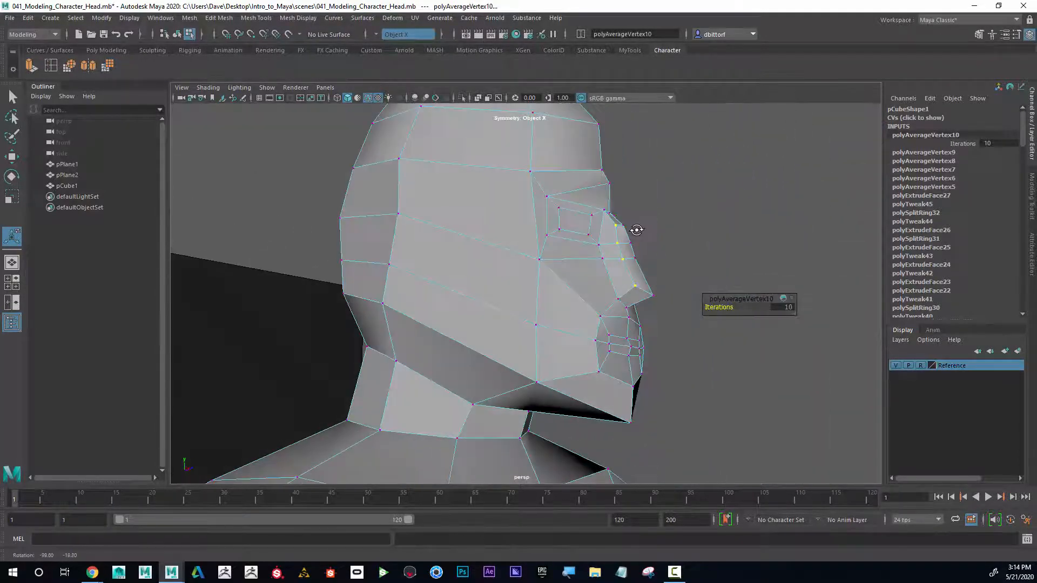
left_click(653, 295)
left_click_drag(694, 294, 605, 312, "alt")
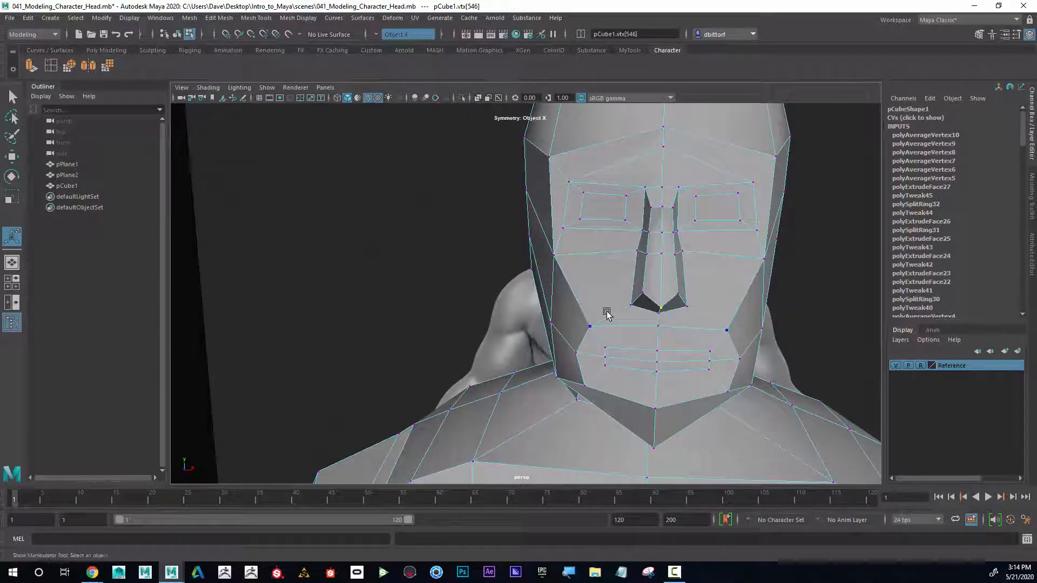
key("g")
Step: Select the vertices beside the upper nose in front view and shift them outward
left_click_drag(713, 283, 572, 262, "alt")
key("space")
key("space")
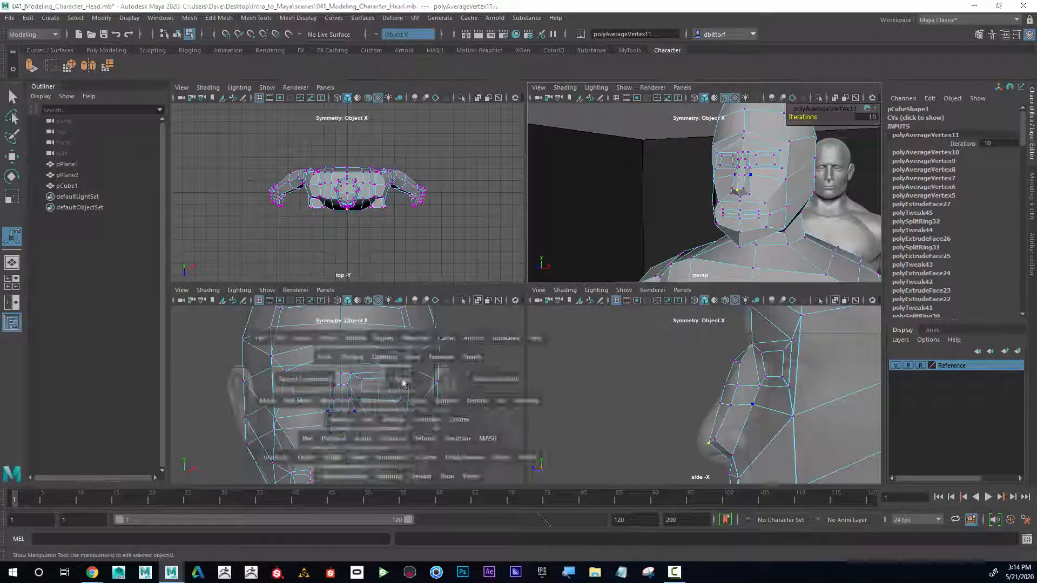
middle_click_drag(440, 340, 409, 309, "alt")
scroll(560, 345, "up", 5)
middle_click_drag(554, 314, 573, 279, "alt")
scroll(550, 362, "up", 3)
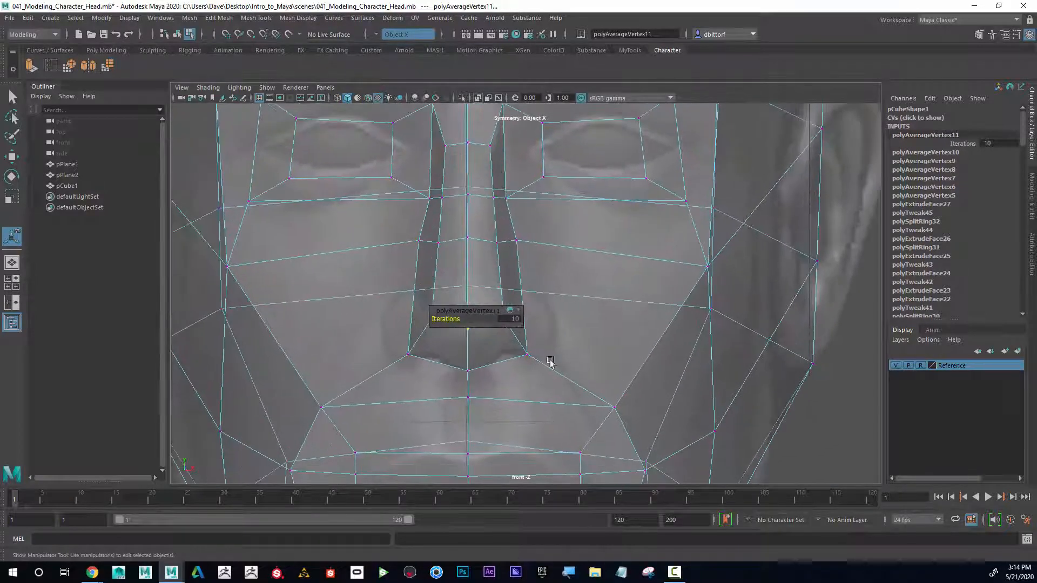
left_click_drag(515, 347, 594, 356)
left_click(12, 156)
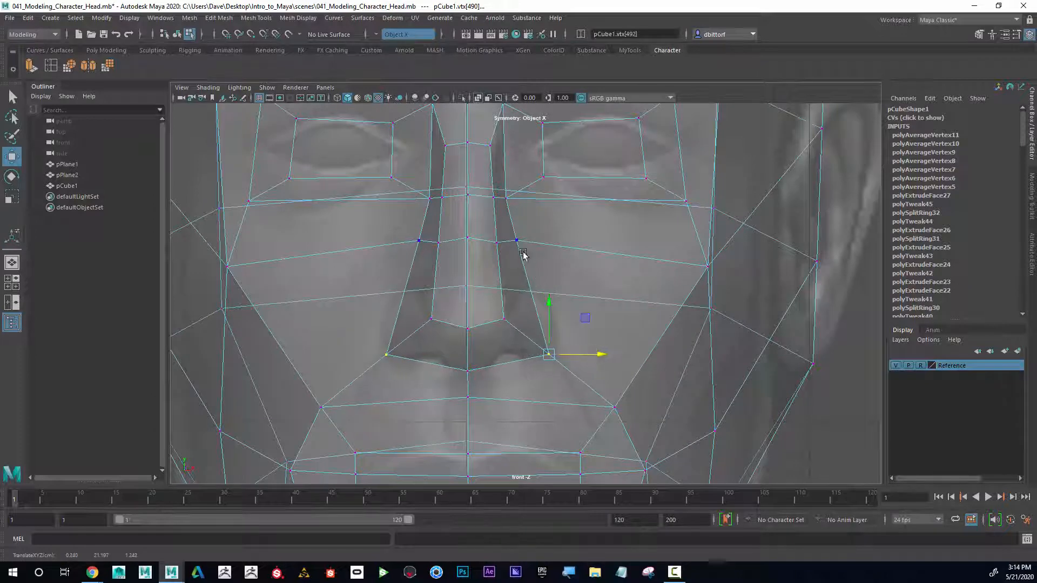
left_click_drag(542, 245, 547, 244)
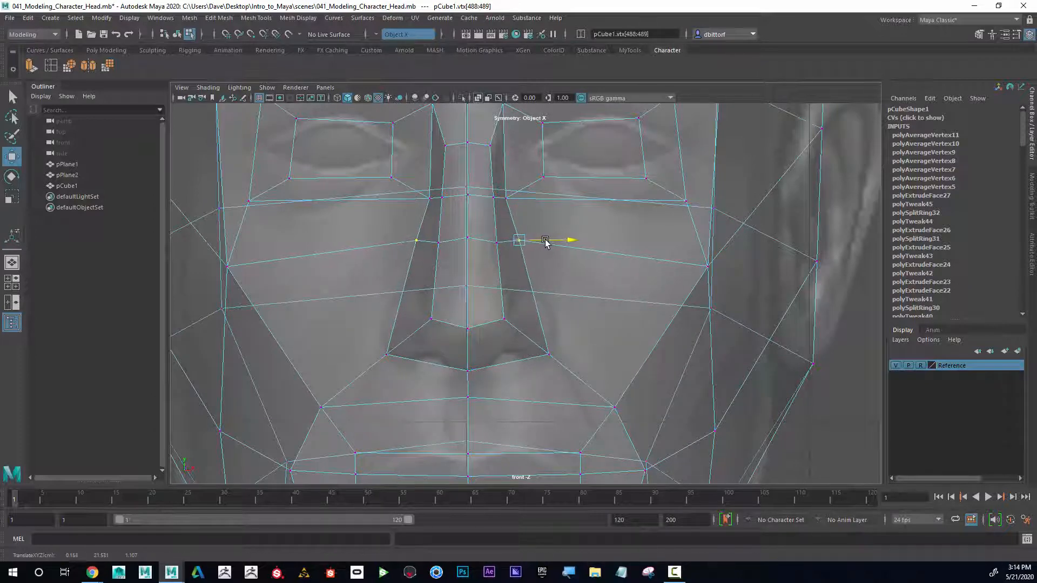
Step: Select the inner brow vertex beside the nose bridge and shift it outward
left_click(506, 198)
left_click_drag(535, 198, 539, 198)
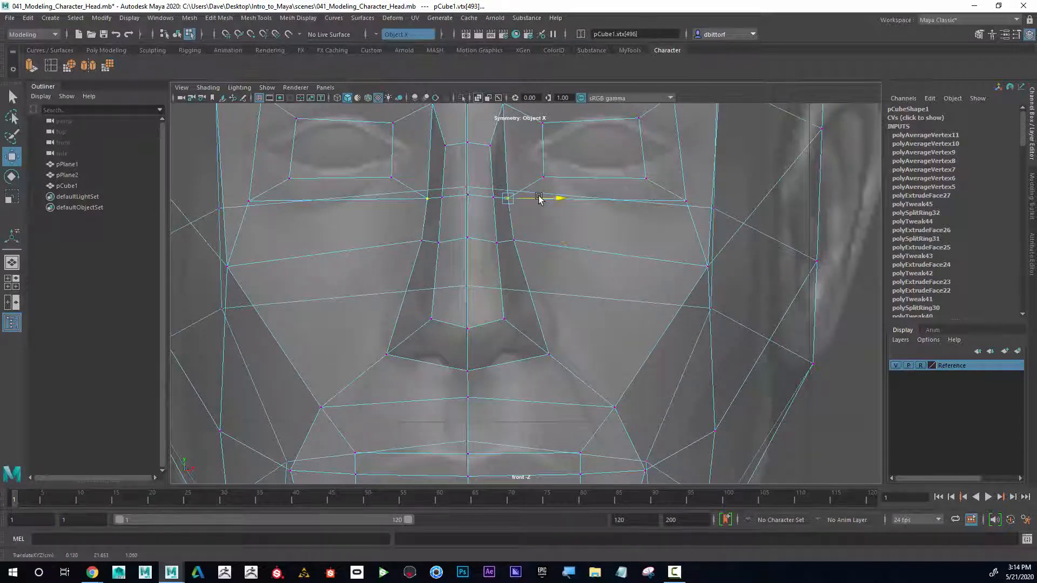
middle_click_drag(544, 190, 549, 291, "alt")
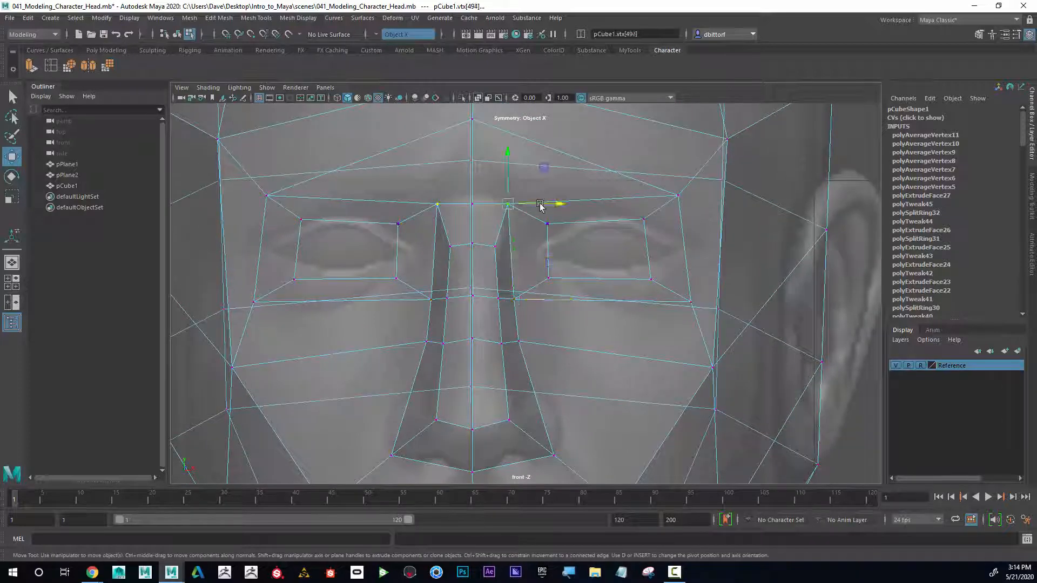
left_click_drag(540, 206, 546, 206)
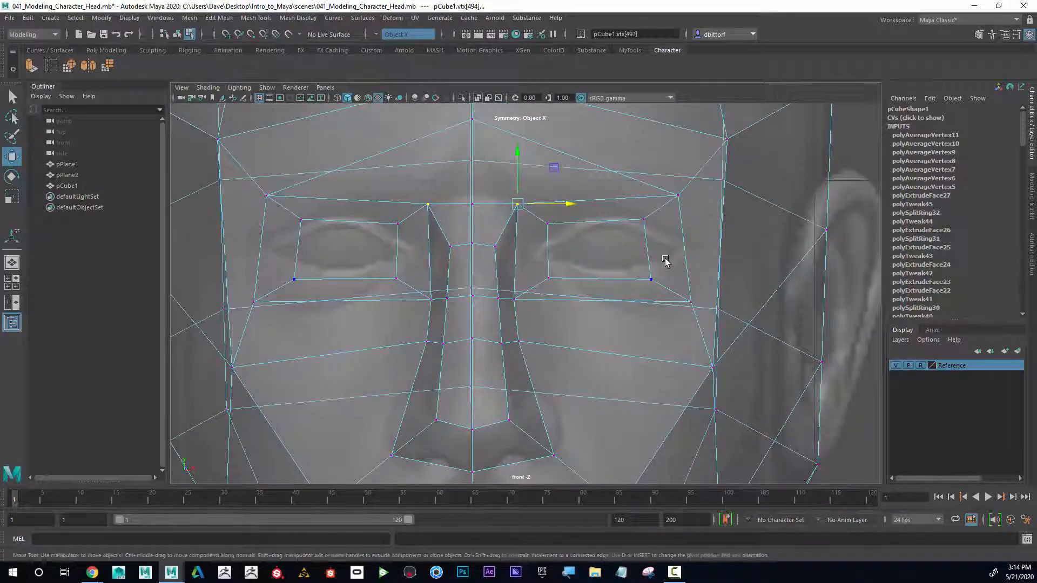
Step: Reposition the vertex under the nose tip in side view to refine the nose profile
key("space")
key("space")
left_click_drag(657, 254, 441, 301, "alt")
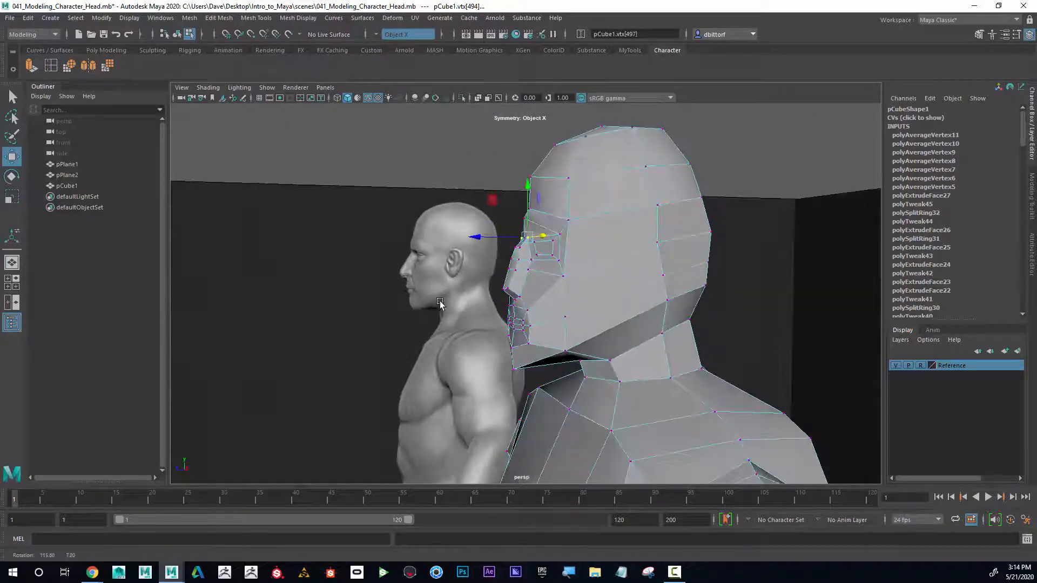
key("space")
middle_click_drag(717, 410, 639, 374, "alt")
left_click_drag(650, 386, 641, 396)
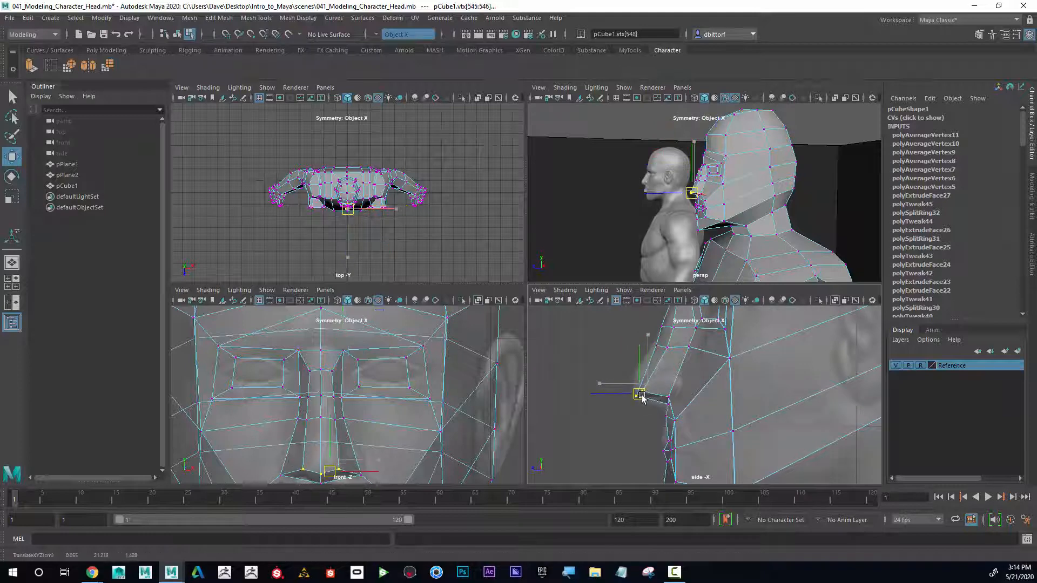
Step: Select vertices along the nose tip and nostril and move them in side view to shape the nose
left_click(655, 349)
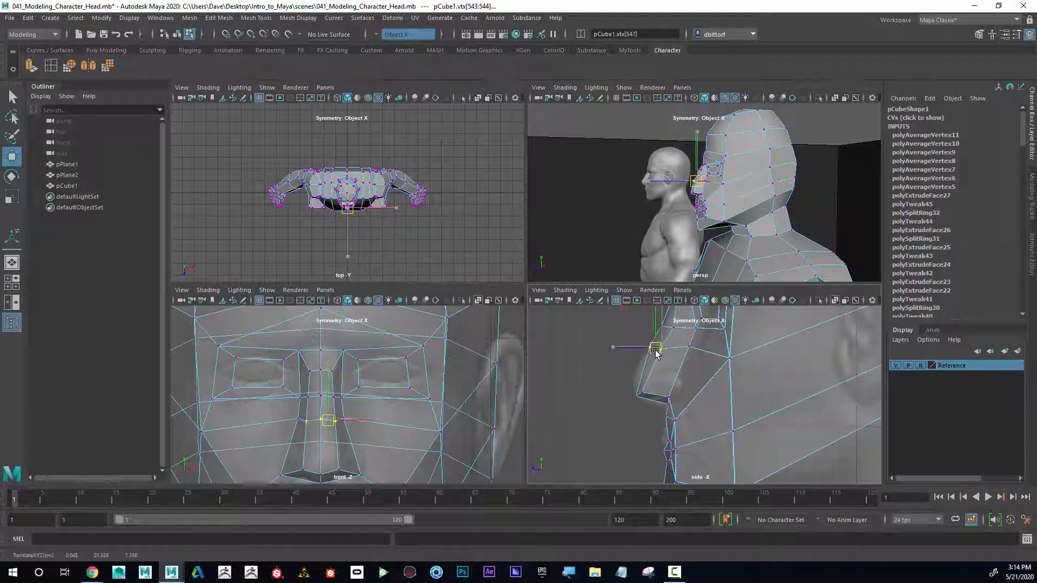
left_click(686, 353)
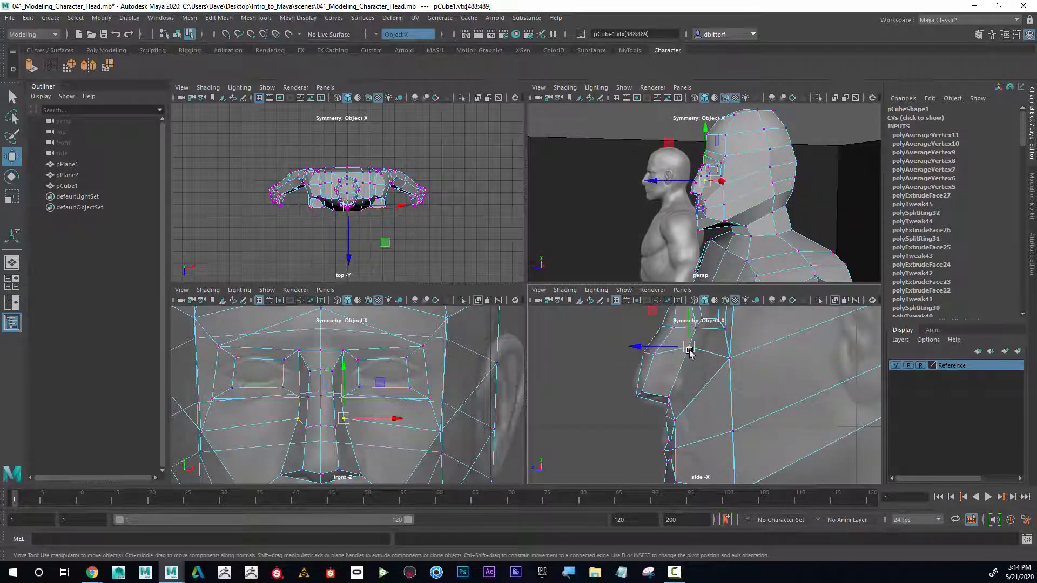
left_click_drag(633, 392, 648, 401)
left_click_drag(701, 200, 766, 202, "alt")
key("space")
middle_click_drag(643, 416, 641, 347, "alt")
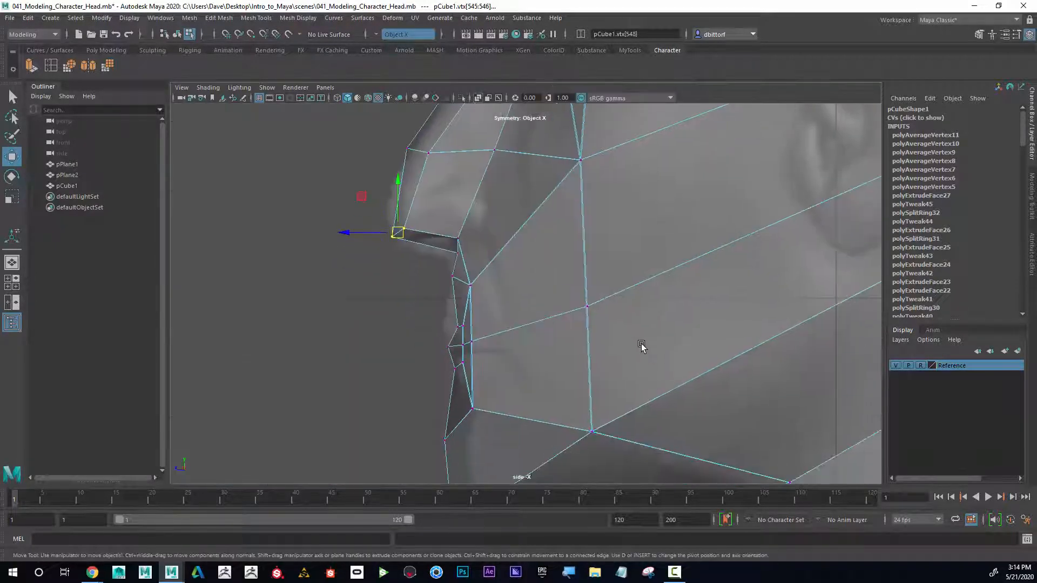
key("space")
middle_click_drag(703, 410, 702, 362, "alt")
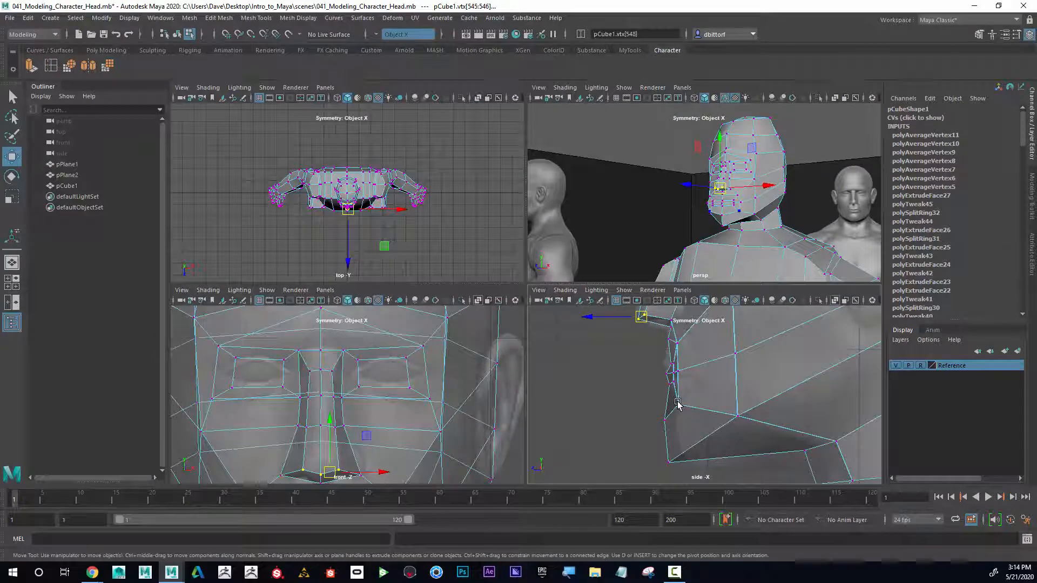
Step: Move the vertices below the nose and around the upper lip in side view to refine the mouth profile
left_click(678, 403)
left_click_drag(656, 406, 680, 405)
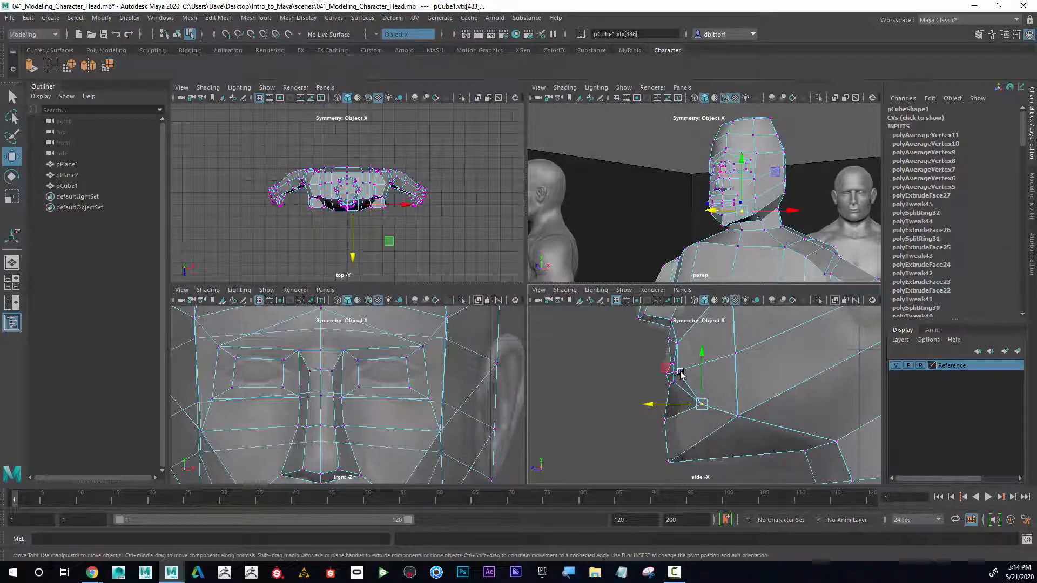
left_click(679, 372)
left_click_drag(640, 371, 647, 349)
left_click(676, 342)
left_click(674, 375)
right_click_drag(681, 380, 741, 410, "alt")
left_click_drag(621, 359, 650, 349)
left_click_drag(649, 348, 644, 340)
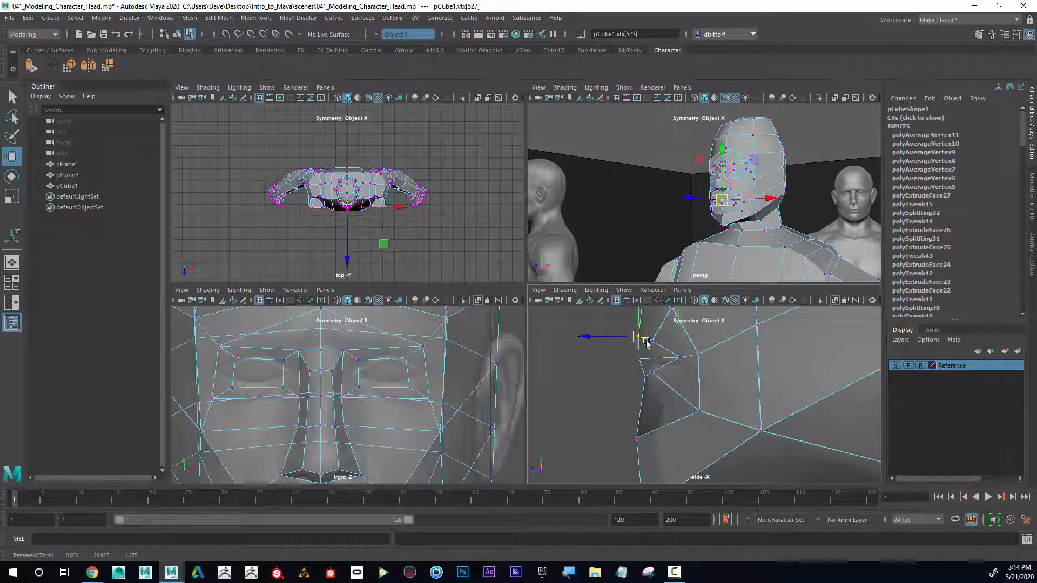
left_click(652, 339)
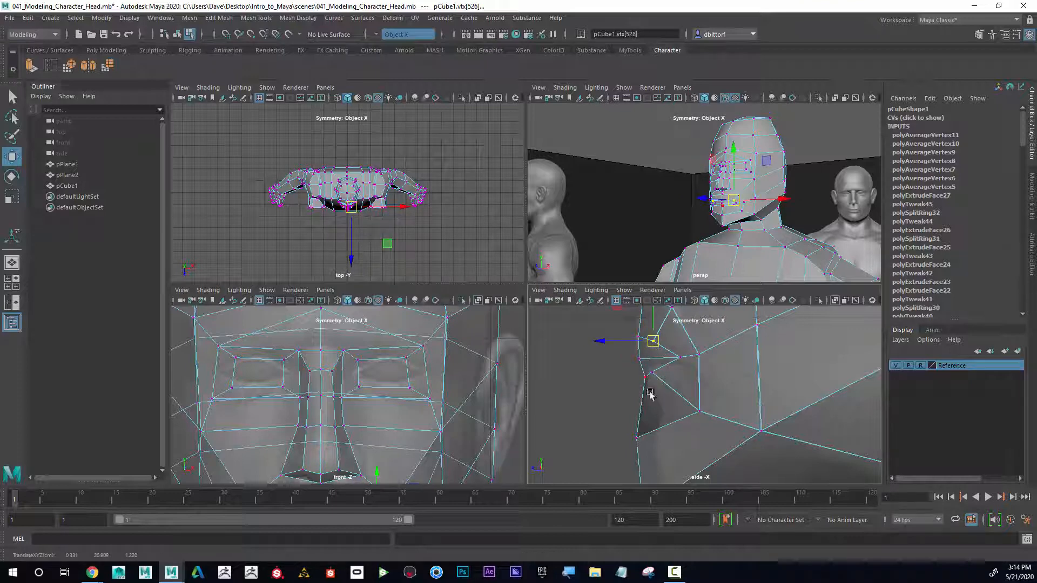
middle_click_drag(665, 430, 666, 383, "alt")
left_click_drag(619, 381, 665, 469)
Step: Move vertices near the ear and the back of the skull in side view to round the head
scroll(665, 472, "down", 5)
key("space")
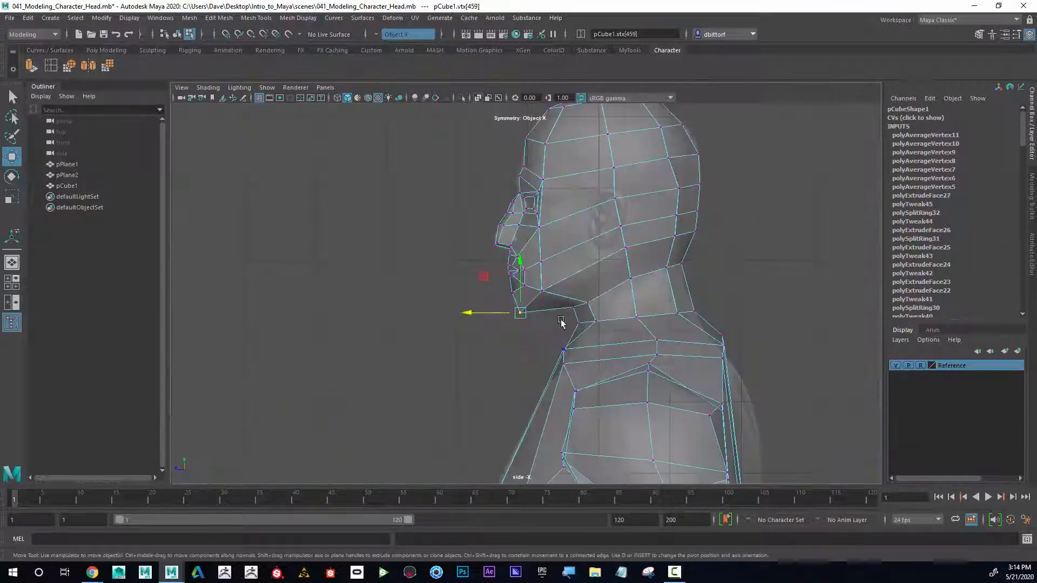
scroll(560, 359, "up", 1)
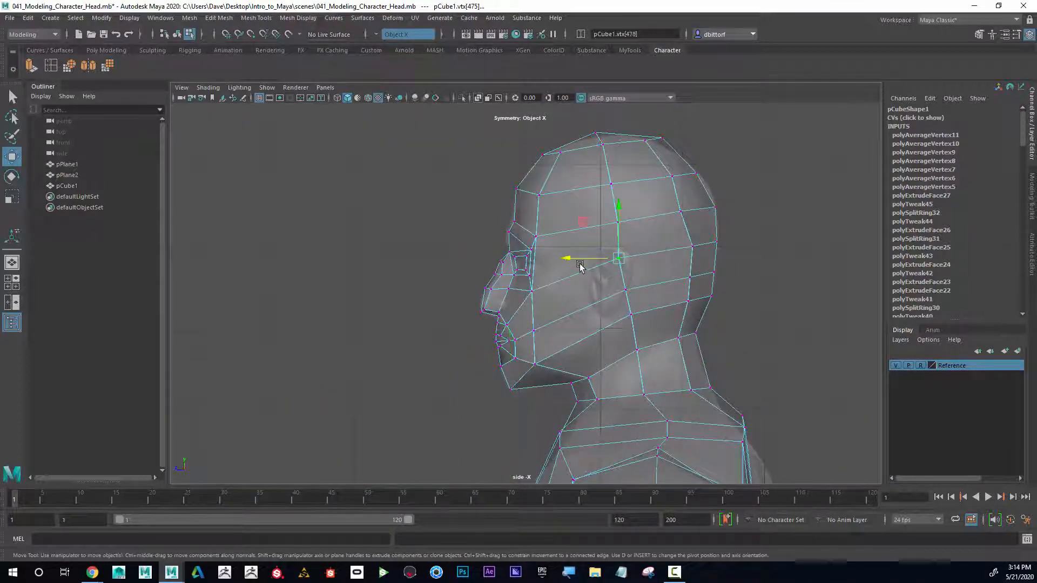
left_click_drag(580, 266, 588, 259)
mouse_move(681, 236)
left_mouse_down()
mouse_move(704, 257)
mouse_move(678, 244)
left_mouse_up()
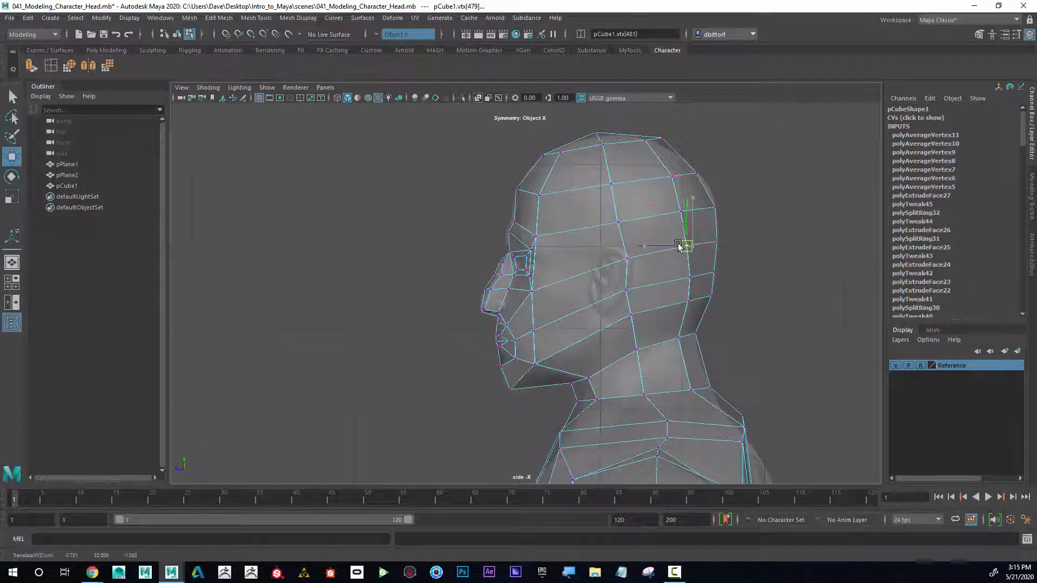
Step: Try moving the inner eye-corner vertex outward in front view, then undo those moves
key("space")
left_click_drag(745, 216, 792, 227, "alt")
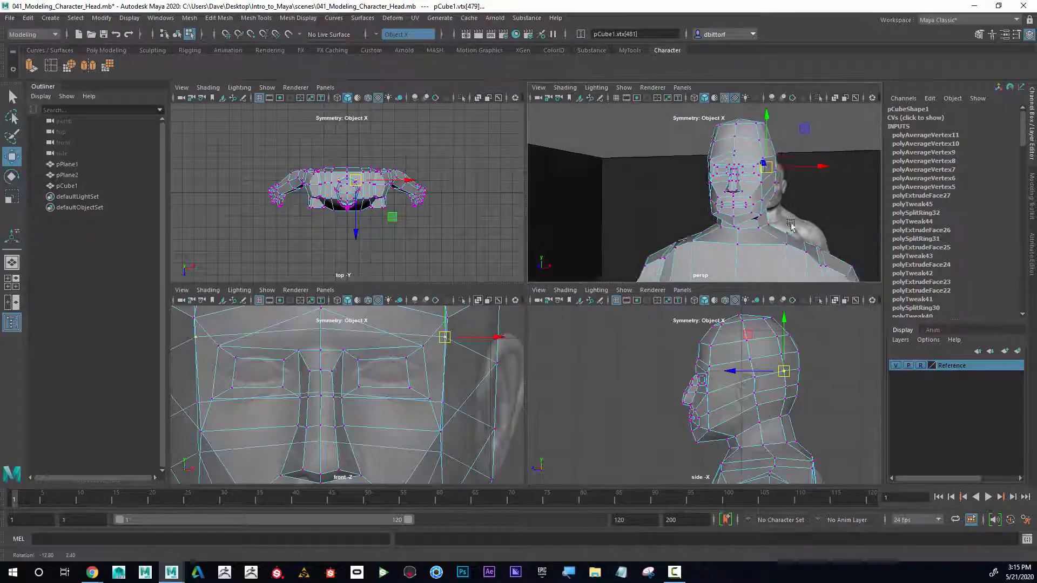
key("space")
left_click_drag(608, 280, 578, 231, "alt")
left_click(580, 235)
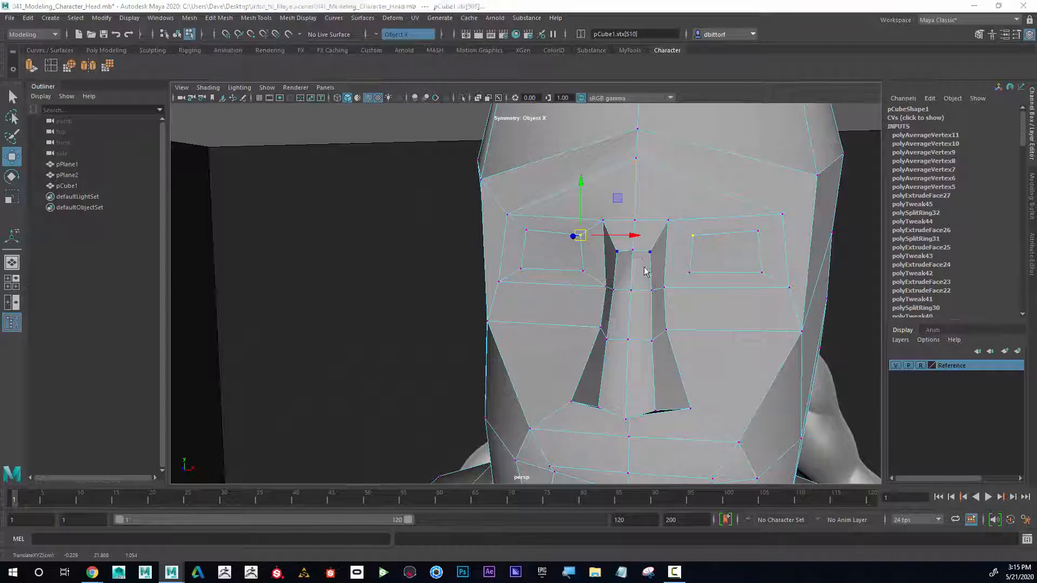
key("space")
scroll(428, 410, "up", 1)
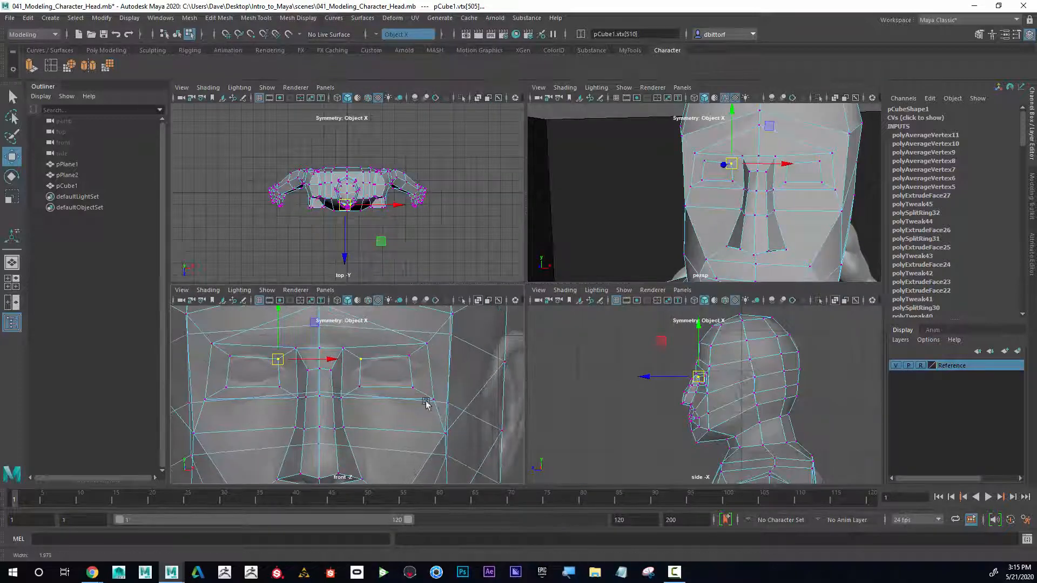
left_click(360, 388)
left_click_drag(362, 390, 418, 383)
left_click(414, 387)
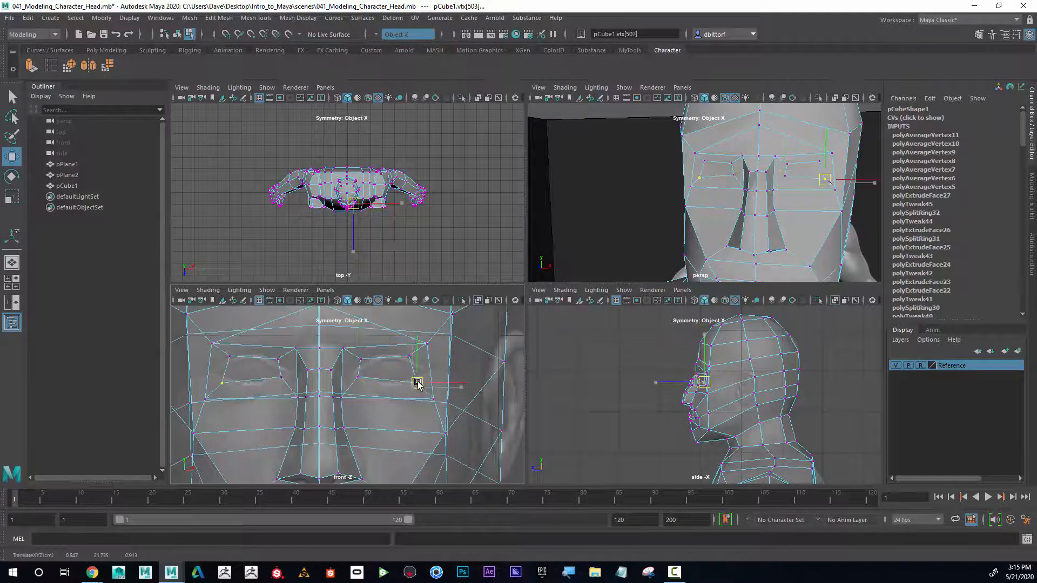
key("ctrl+z")
key("ctrl+z")
key("ctrl+z")
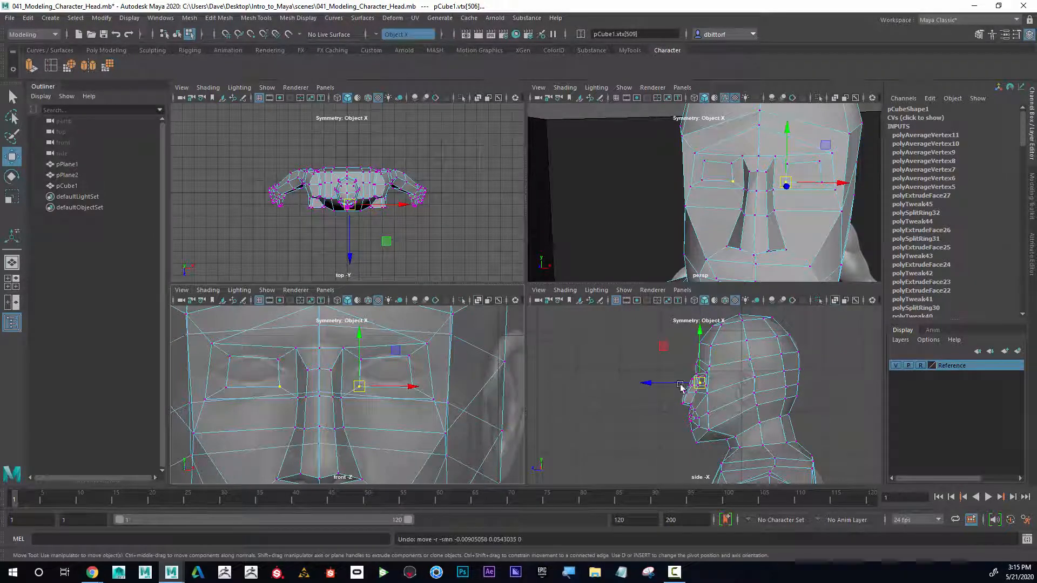
Step: Review the model in the perspective view
left_click_drag(621, 227, 656, 231, "alt")
key("space")
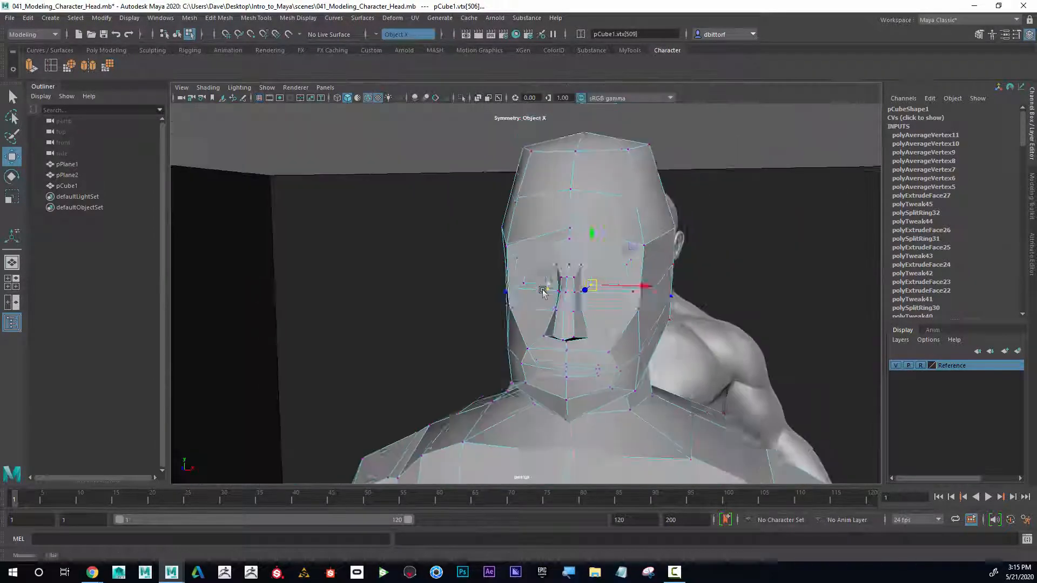
left_click_drag(543, 292, 565, 248, "alt")
right_click_drag(555, 236, 606, 219)
left_click_drag(606, 220, 562, 220, "alt")
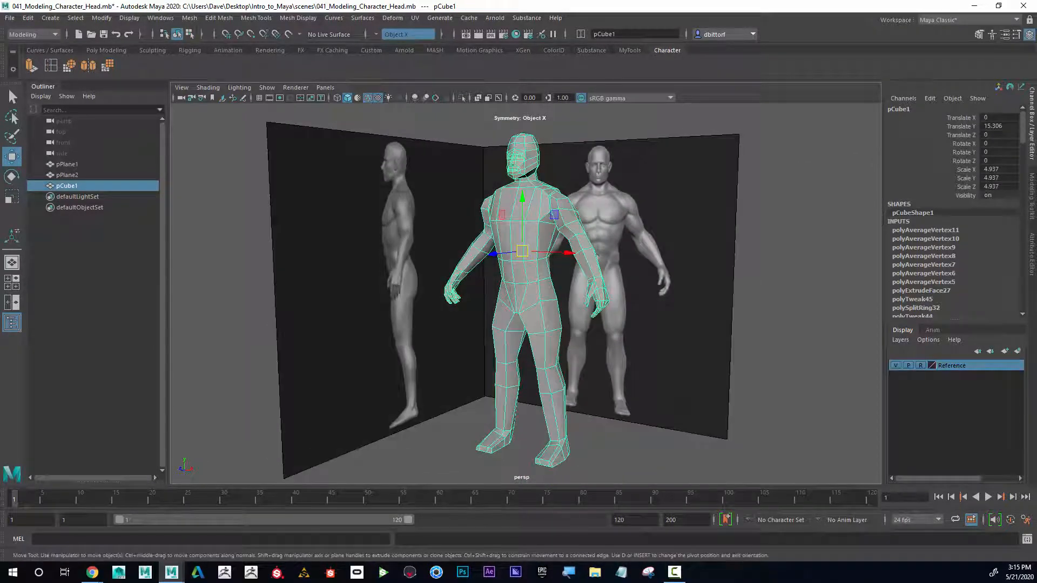